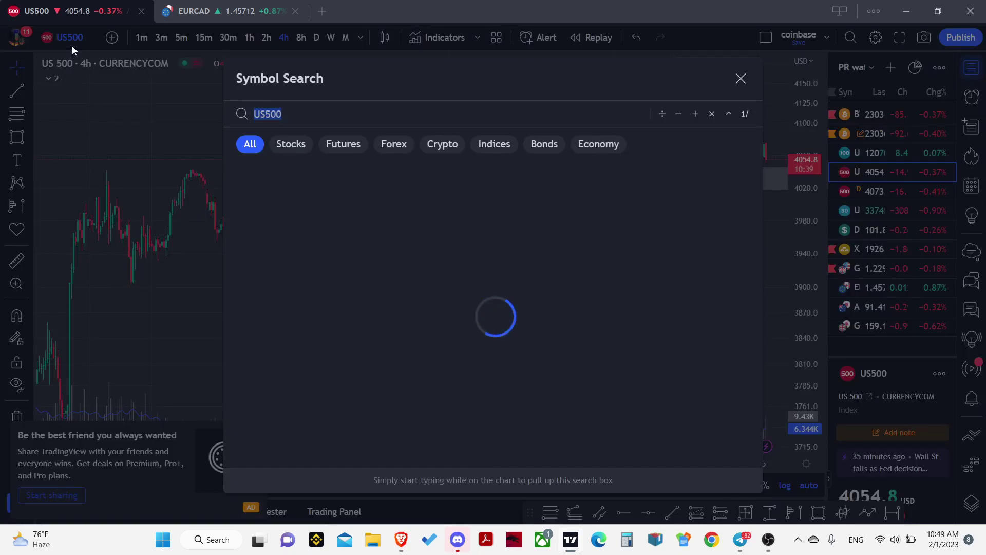
- Find the EURUSD pair from FXCM among the forex symbols and load its chart
{"action": "key", "text": "BackSpace"}
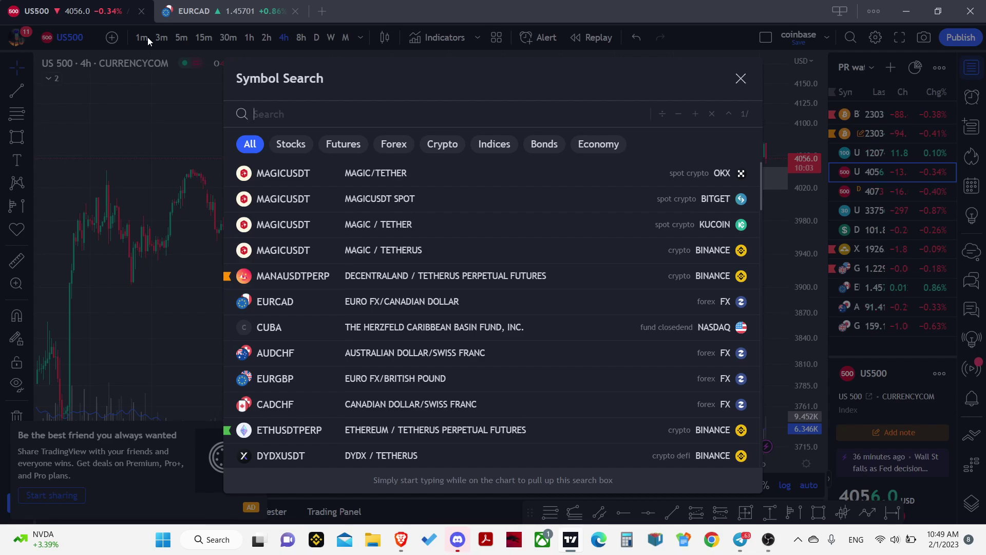
{"action": "left_click", "coordinate": [394, 144]}
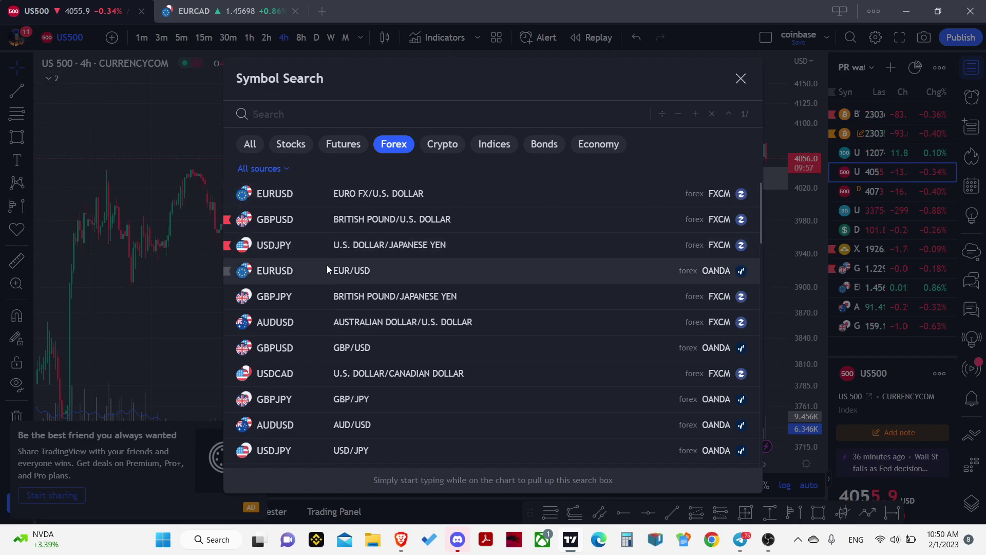
{"action": "scroll", "coordinate": [327, 271], "scroll_direction": "down", "scroll_amount": 2}
{"action": "scroll", "coordinate": [331, 256], "scroll_direction": "up", "scroll_amount": 3}
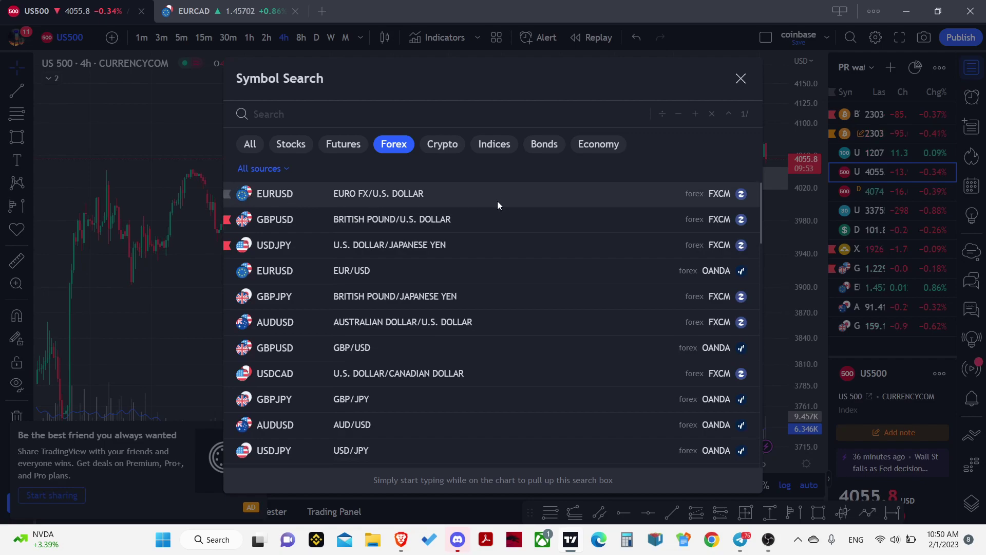
{"action": "left_click", "coordinate": [406, 194]}
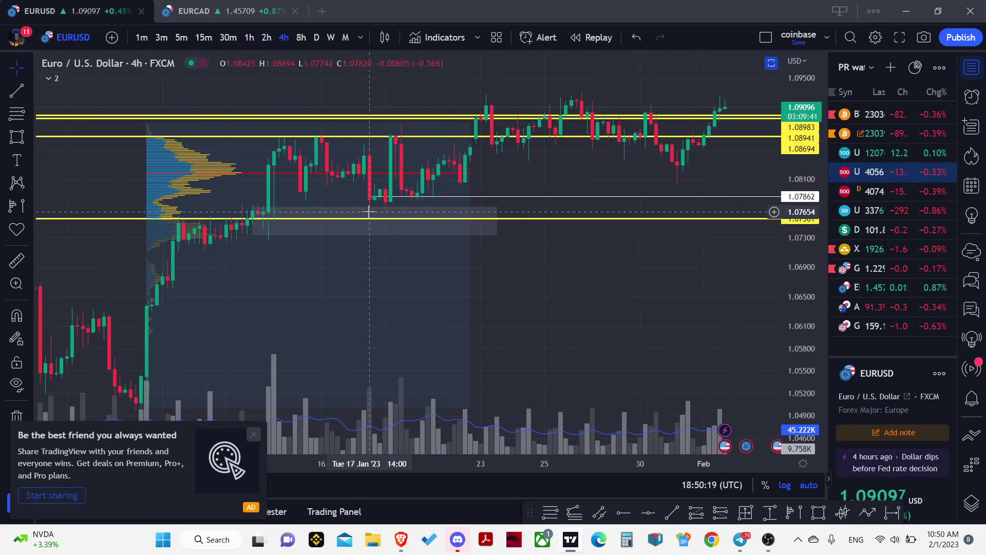
- Switch the EURUSD chart to the 30-minute timeframe and dismiss the ad and the upgrade offer
{"action": "left_click", "coordinate": [224, 38]}
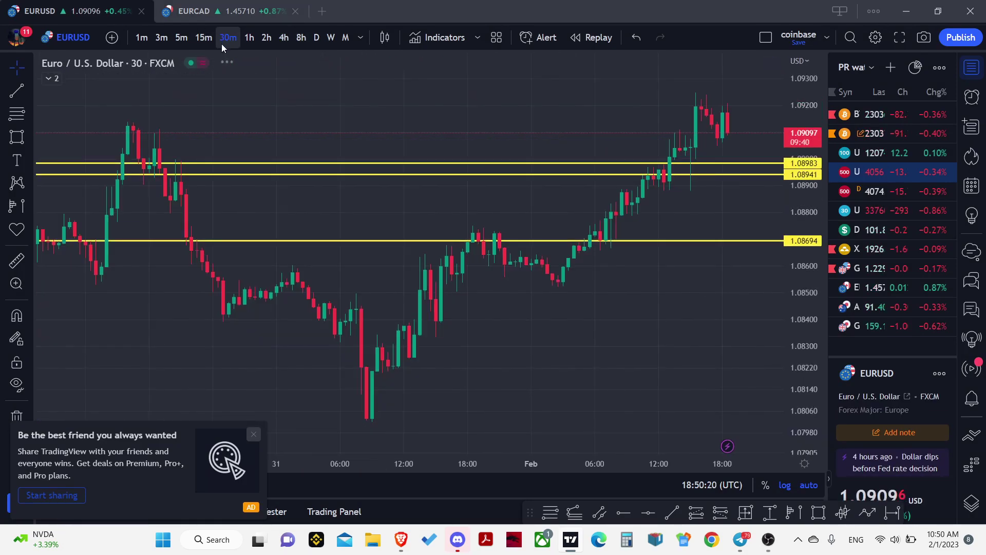
{"action": "scroll", "coordinate": [270, 248], "scroll_direction": "down", "scroll_amount": 3}
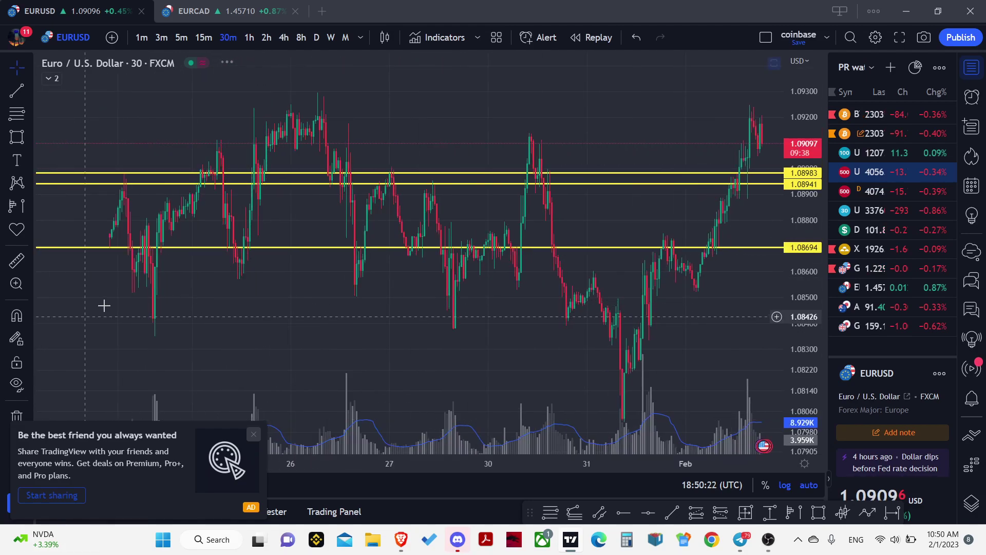
{"action": "scroll", "coordinate": [106, 309], "scroll_direction": "down", "scroll_amount": 3}
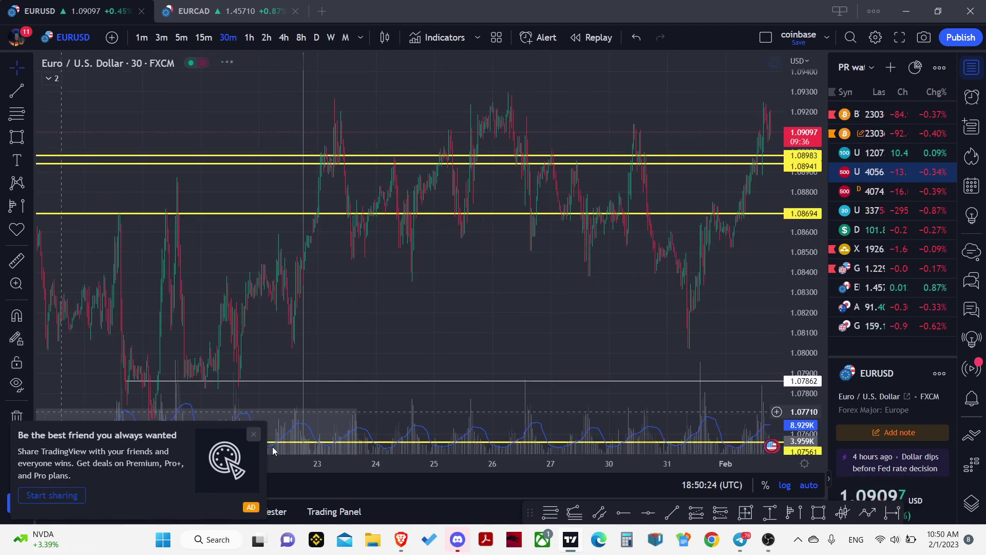
{"action": "left_click", "coordinate": [253, 434]}
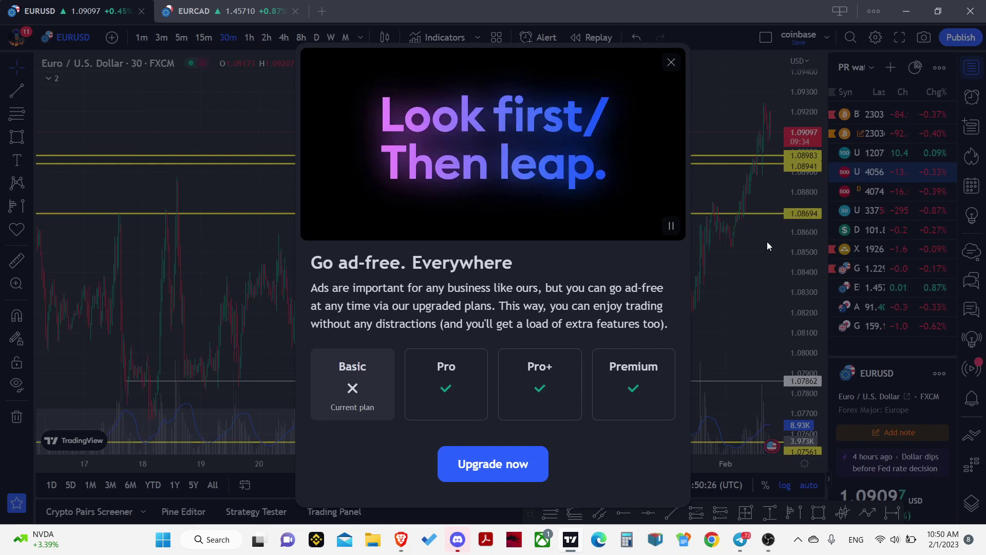
{"action": "left_click", "coordinate": [672, 61]}
{"action": "scroll", "coordinate": [539, 329], "scroll_direction": "down", "scroll_amount": 3}
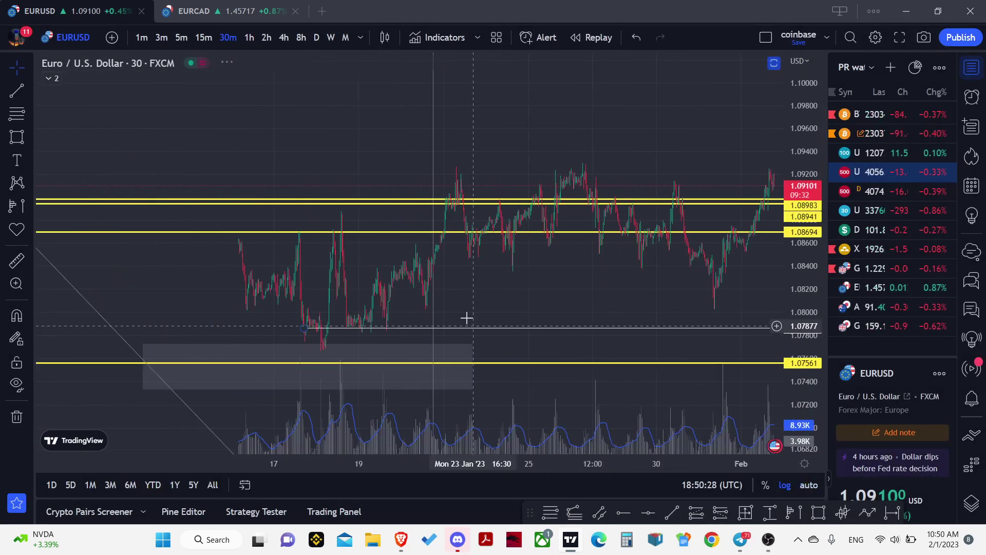
{"action": "scroll", "coordinate": [634, 280], "scroll_direction": "down", "scroll_amount": 3}
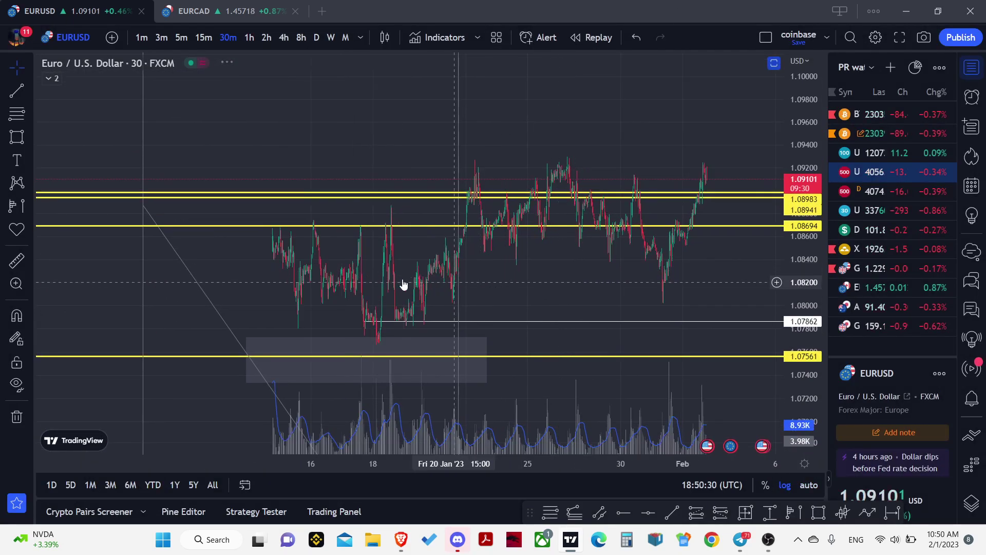
- Remove all nine drawings and draw a thin rectangle zone between about 1.0862 and 1.0872 from mid-January to early February
{"action": "left_click", "coordinate": [16, 416]}
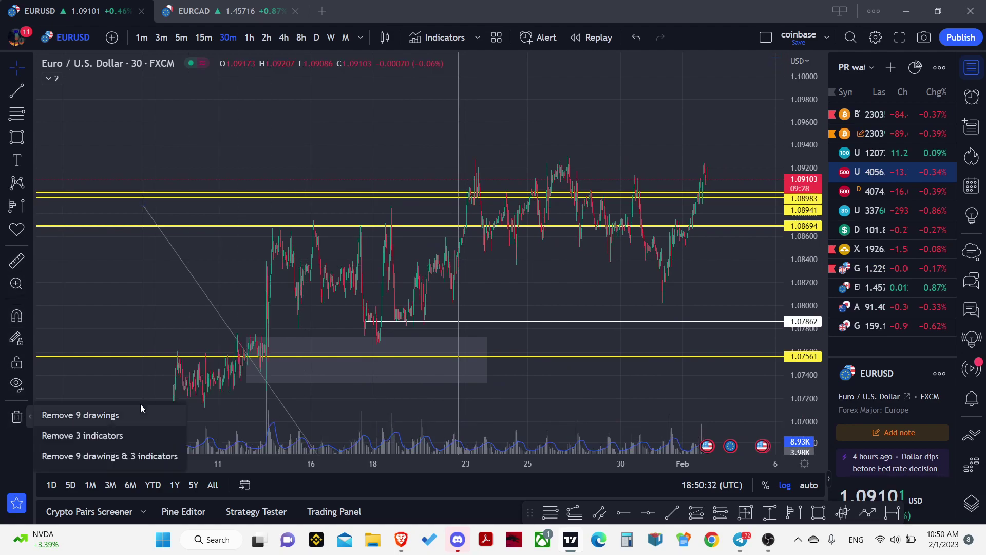
{"action": "left_click", "coordinate": [136, 409]}
{"action": "left_click", "coordinate": [16, 136]}
{"action": "mouse_move", "coordinate": [254, 222]}
{"action": "left_mouse_down"}
{"action": "mouse_move", "coordinate": [759, 235]}
{"action": "mouse_move", "coordinate": [720, 229]}
{"action": "left_mouse_up"}
{"action": "left_click", "coordinate": [720, 262]}
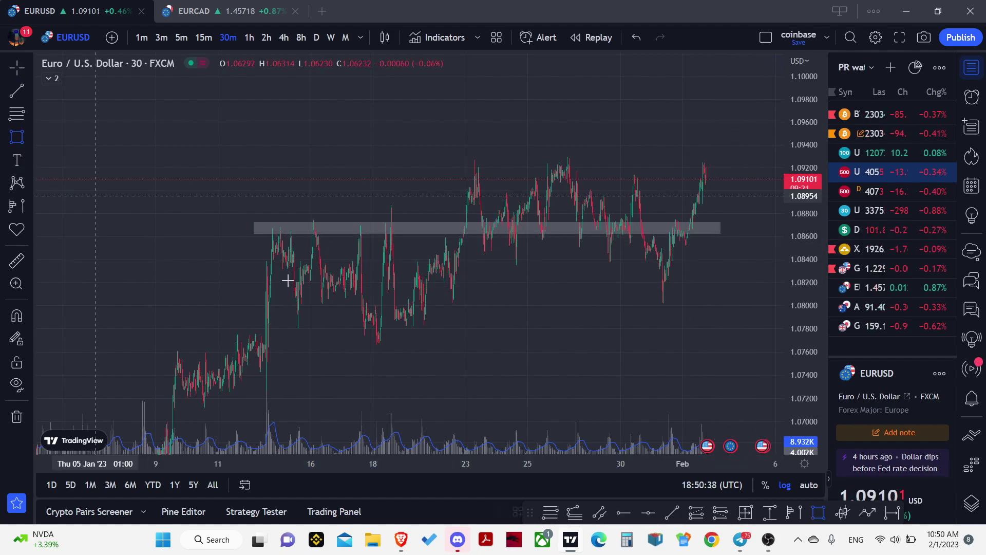
- Draw a lower rectangle zone between 1.07429 and 1.07750, spanning 11 January to 1 February
{"action": "left_click_drag", "start_coordinate": [225, 319], "coordinate": [770, 371]}
{"action": "mouse_move", "coordinate": [745, 332]}
{"action": "left_mouse_down"}
{"action": "mouse_move", "coordinate": [700, 334]}
{"action": "mouse_move", "coordinate": [705, 345]}
{"action": "left_mouse_up"}
{"action": "left_click_drag", "start_coordinate": [225, 346], "coordinate": [237, 371]}
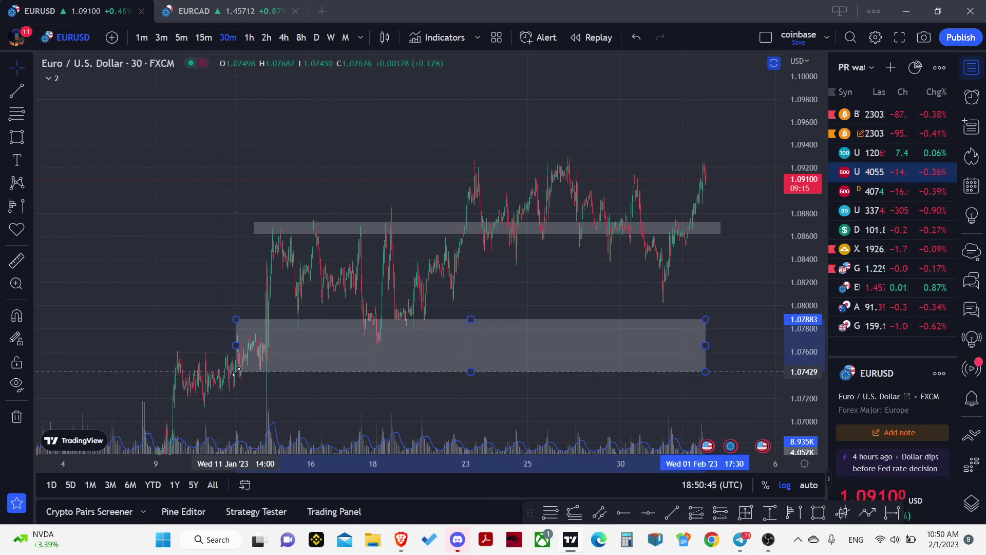
{"action": "left_click_drag", "start_coordinate": [236, 319], "coordinate": [232, 334]}
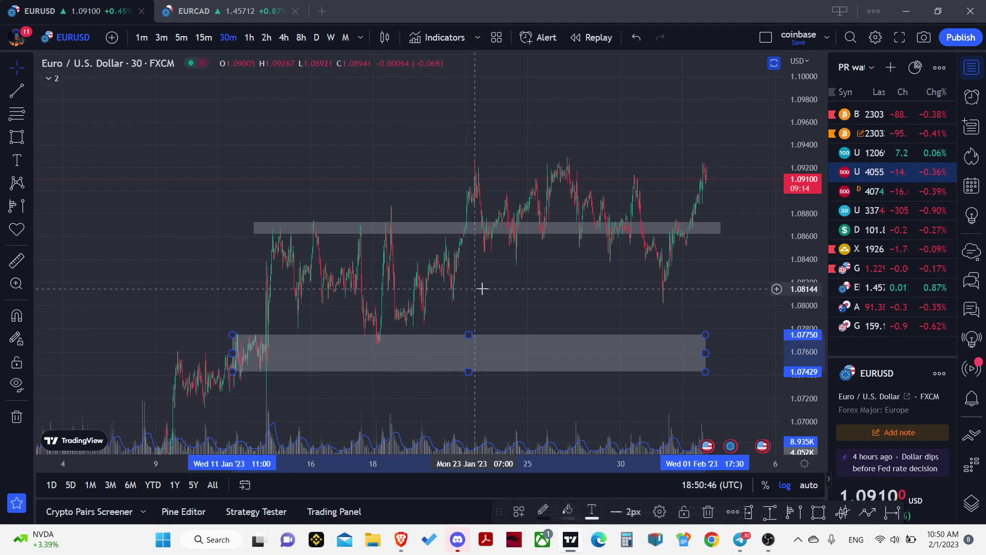
- Stretch the lower rectangle zone at both ends so it spans 9 January to 2 February
{"action": "scroll", "coordinate": [572, 269], "scroll_direction": "right", "scroll_amount": 5}
{"action": "left_click_drag", "start_coordinate": [627, 315], "coordinate": [642, 319]}
{"action": "left_click", "coordinate": [623, 384]}
{"action": "scroll", "coordinate": [454, 298], "scroll_direction": "left", "scroll_amount": 2}
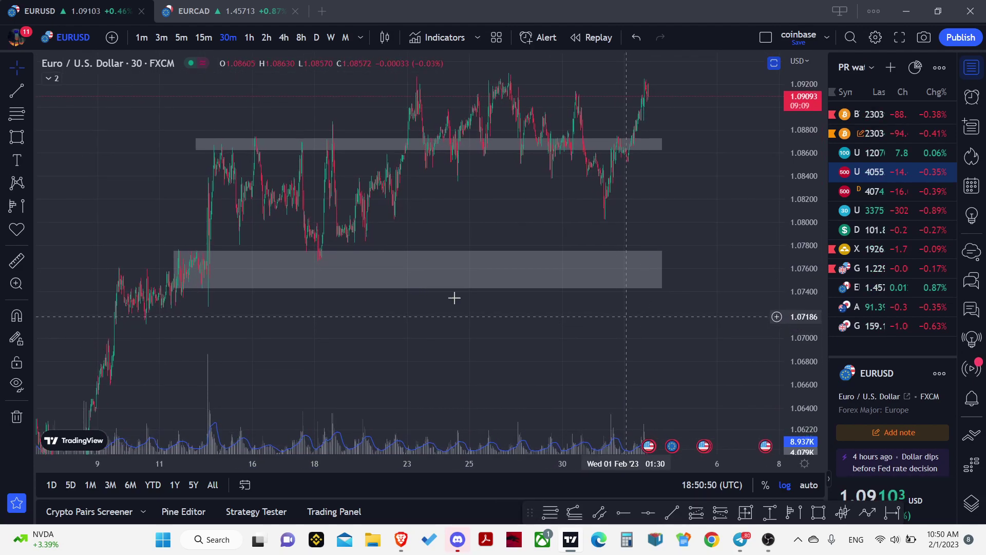
{"action": "left_click", "coordinate": [177, 270]}
{"action": "left_click_drag", "start_coordinate": [175, 270], "coordinate": [116, 293]}
- Draw a rectangle between 1.07114 and 1.07556 over the 9 January consolidation and extend it to about 19 January
{"action": "left_click", "coordinate": [17, 136]}
{"action": "left_click", "coordinate": [114, 273]}
{"action": "left_click", "coordinate": [215, 324]}
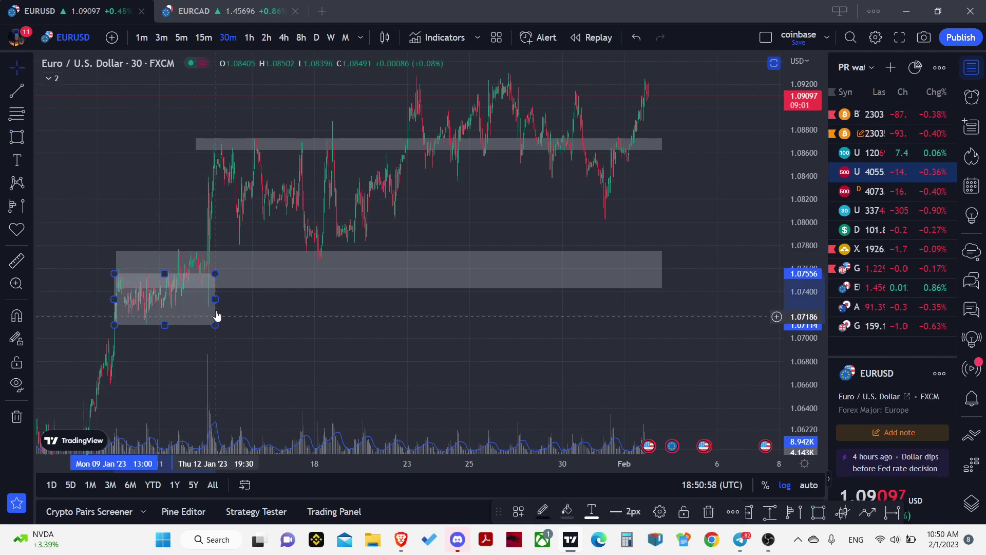
{"action": "left_click_drag", "start_coordinate": [216, 299], "coordinate": [367, 299]}
{"action": "left_click", "coordinate": [426, 347]}
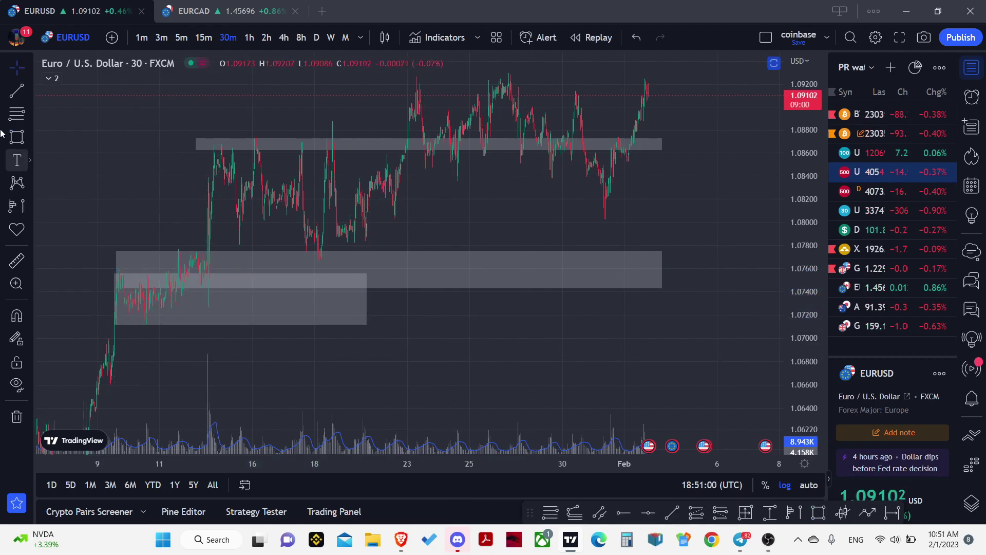
{"action": "left_click", "coordinate": [30, 137]}
{"action": "left_click", "coordinate": [59, 137]}
{"action": "mouse_move", "coordinate": [120, 311]}
{"action": "left_mouse_down"}
{"action": "mouse_move", "coordinate": [147, 332]}
{"action": "mouse_move", "coordinate": [175, 293]}
{"action": "left_mouse_up"}
{"action": "key", "text": "ctrl+z"}
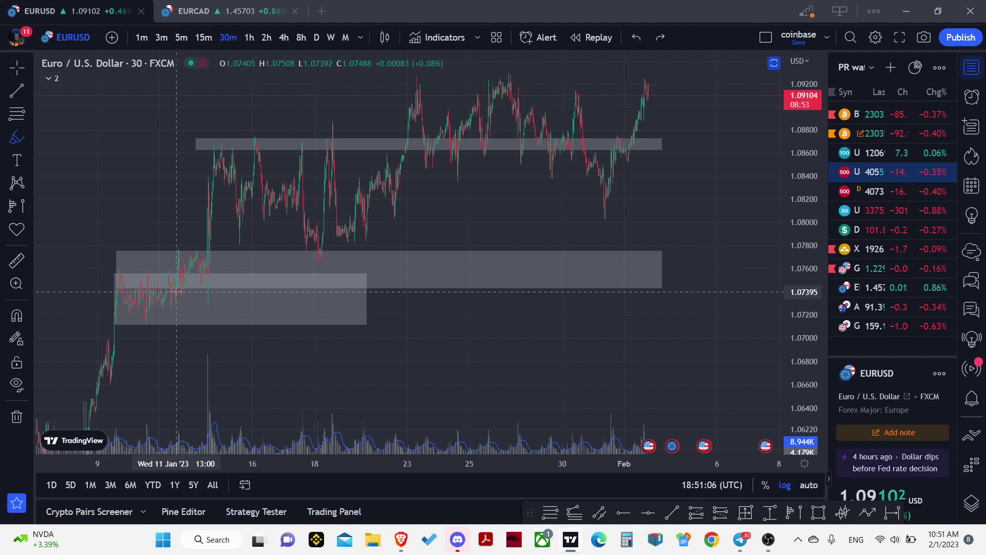
- Mark the inverse head and shoulders around 10 January with three brushed arcs under the lows and a zigzag along the swings
{"action": "left_click", "coordinate": [30, 138]}
{"action": "left_click", "coordinate": [77, 164]}
{"action": "mouse_move", "coordinate": [118, 306]}
{"action": "left_mouse_down"}
{"action": "mouse_move", "coordinate": [146, 331]}
{"action": "mouse_move", "coordinate": [158, 318]}
{"action": "left_mouse_up"}
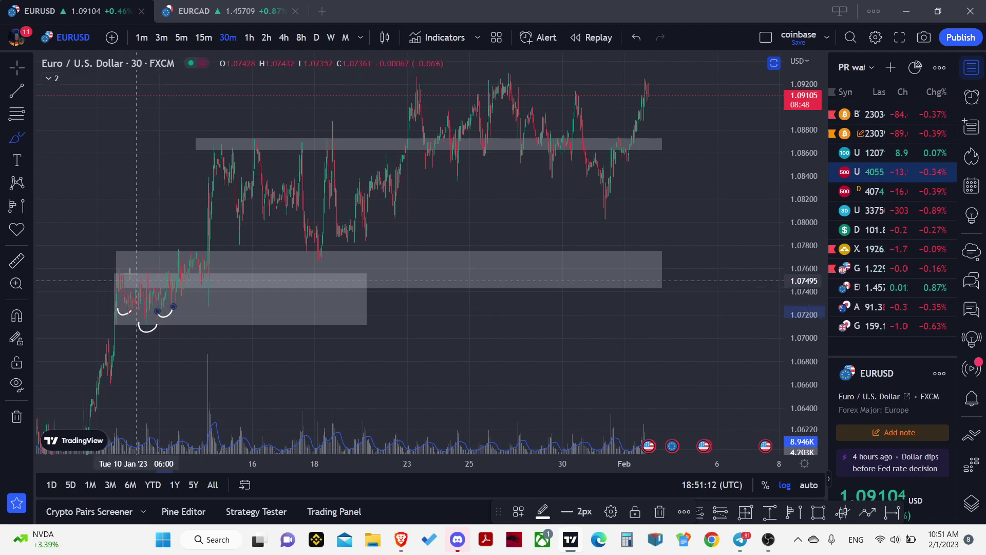
{"action": "left_click_drag", "start_coordinate": [118, 283], "coordinate": [150, 319]}
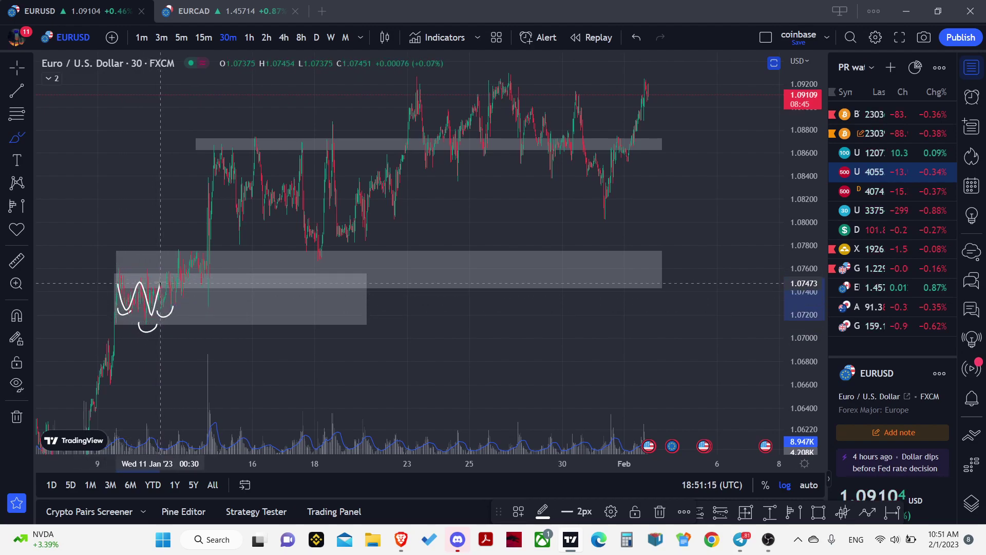
- Brush a neckline over the pattern, an arch for the breakout and retest, and horizontal lines at about 1.0753 and 1.0723
{"action": "mouse_move", "coordinate": [111, 289]}
{"action": "left_mouse_down"}
{"action": "mouse_move", "coordinate": [182, 282]}
{"action": "mouse_move", "coordinate": [183, 252]}
{"action": "mouse_move", "coordinate": [204, 282]}
{"action": "mouse_move", "coordinate": [234, 276]}
{"action": "left_mouse_up"}
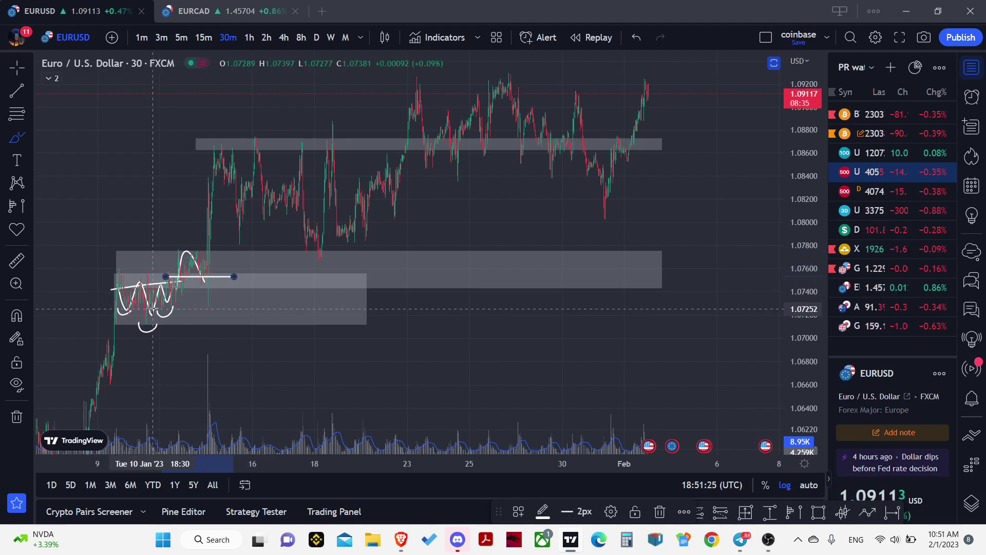
{"action": "left_click_drag", "start_coordinate": [155, 309], "coordinate": [228, 311]}
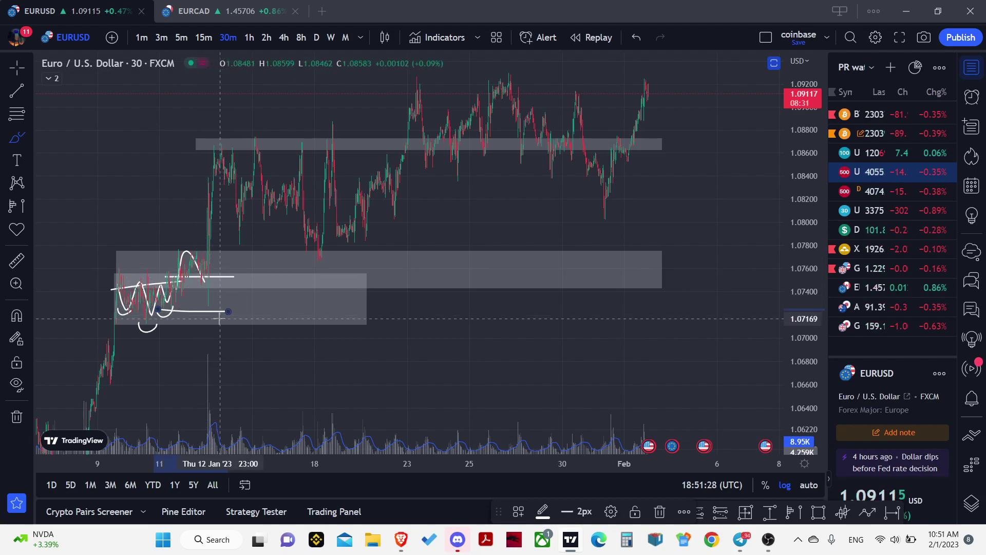
- Delete the two horizontal brush lines and the breakout arch, keeping the neckline and shoulder marks
{"action": "left_click_drag", "start_coordinate": [215, 317], "coordinate": [221, 279]}
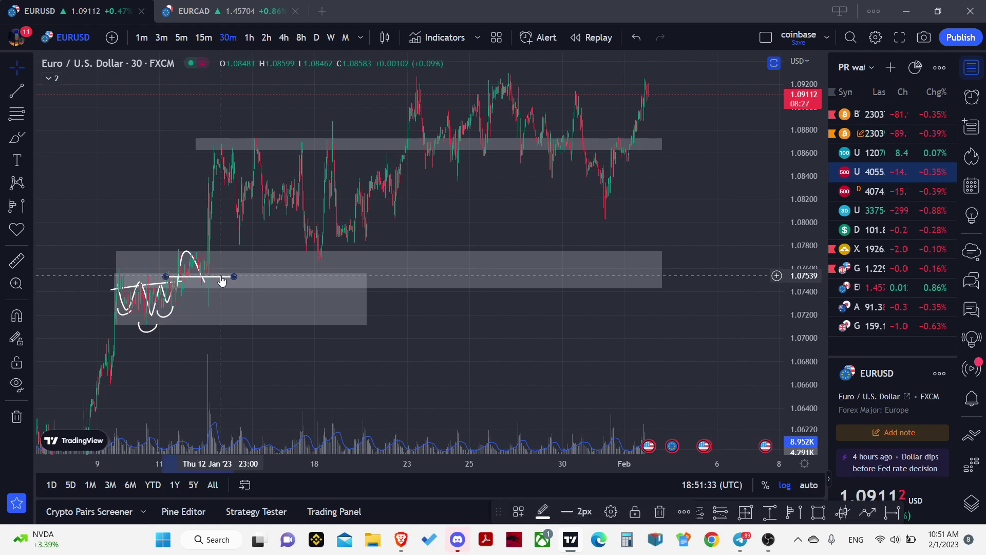
{"action": "left_click", "coordinate": [185, 256]}
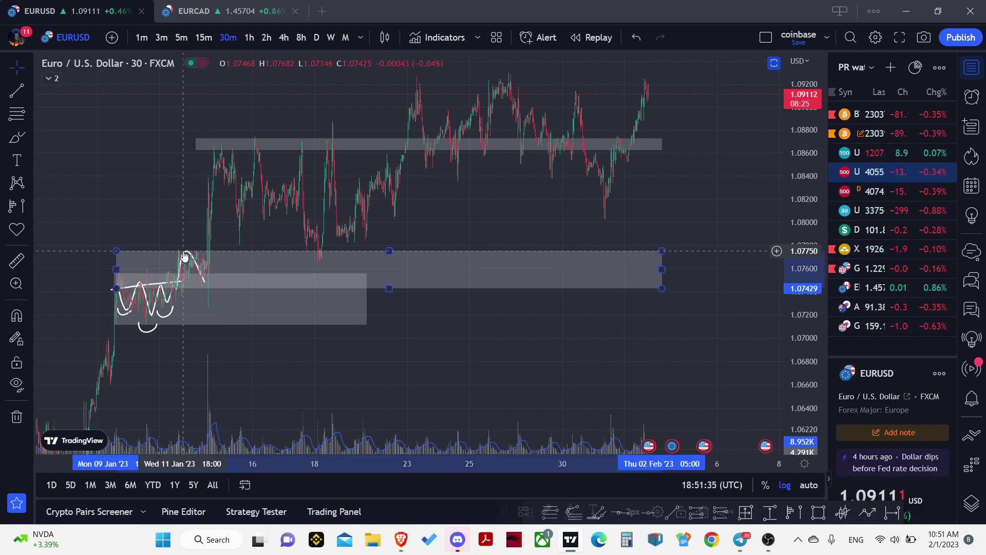
{"action": "left_click", "coordinate": [184, 260]}
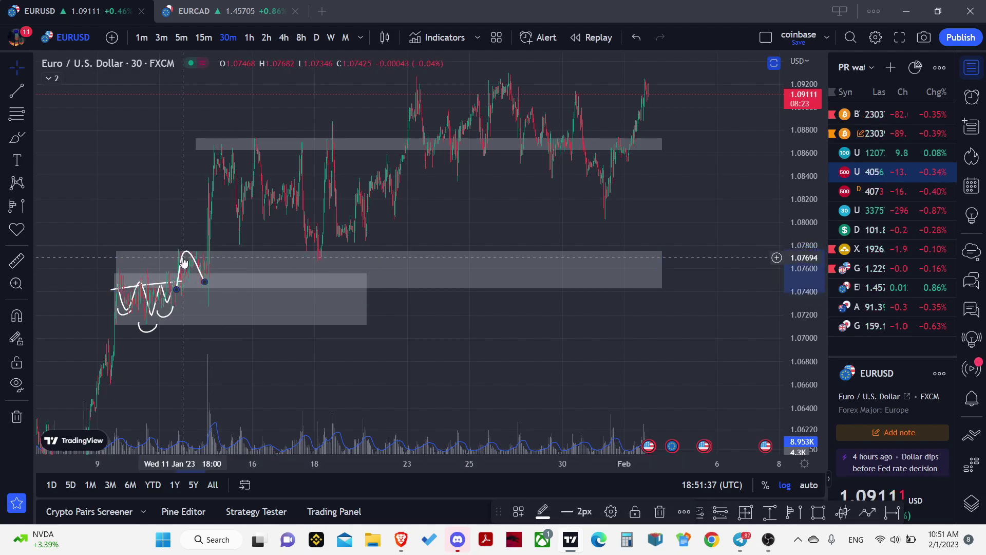
{"action": "key", "text": "Delete"}
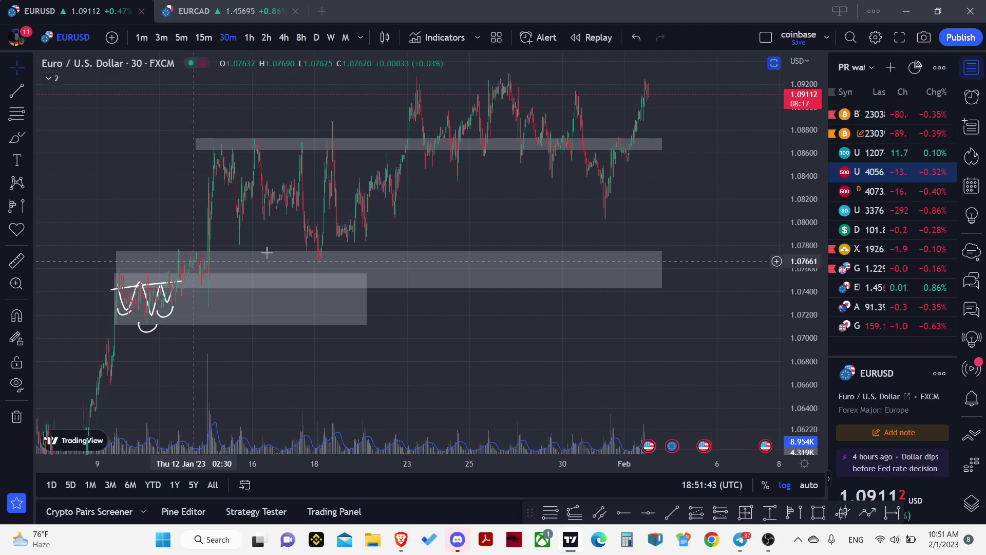
- Brush two short horizontal lines bounding the 11–12 January consolidation and circle the 18 January low
{"action": "left_click", "coordinate": [12, 141]}
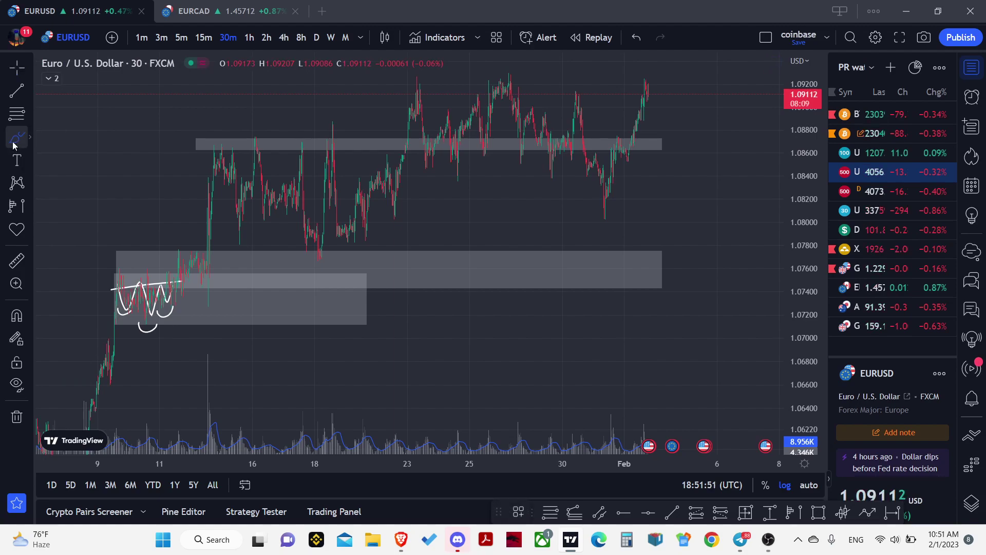
{"action": "mouse_move", "coordinate": [179, 256]}
{"action": "left_mouse_down"}
{"action": "mouse_move", "coordinate": [217, 257]}
{"action": "mouse_move", "coordinate": [177, 276]}
{"action": "left_mouse_up"}
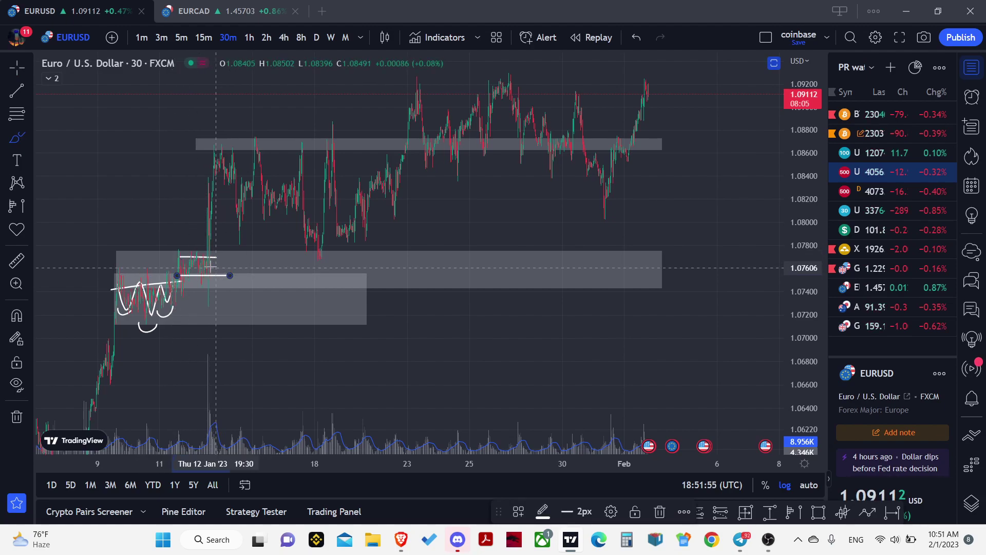
{"action": "left_click", "coordinate": [320, 255]}
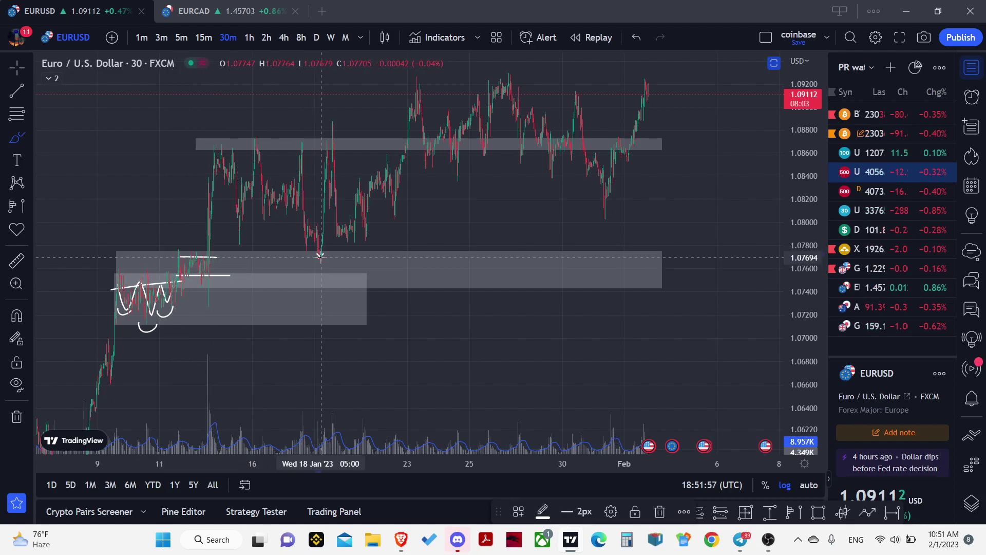
{"action": "left_click_drag", "start_coordinate": [313, 257], "coordinate": [322, 253]}
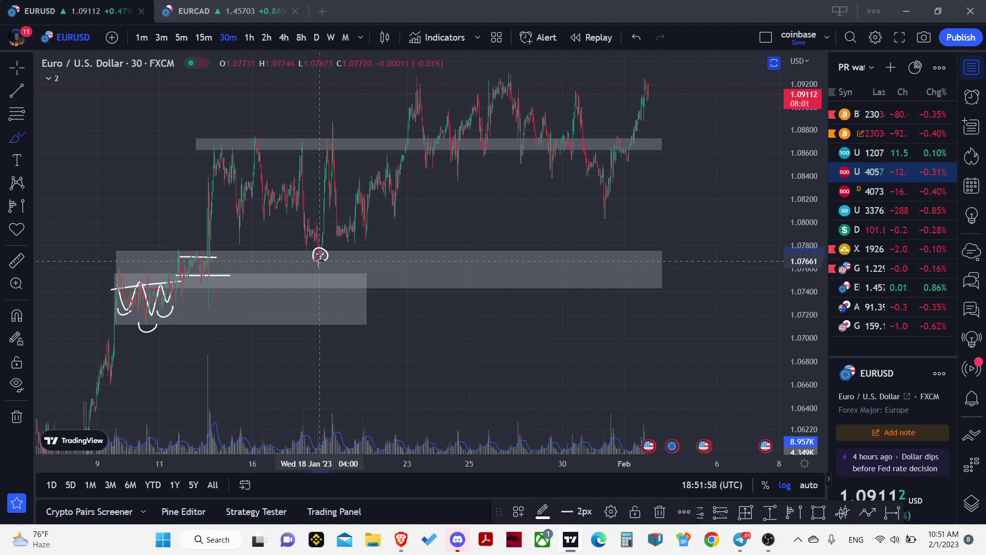
- Extend the 1.07429–1.07750 rectangle zone forward in time to about 7 February
{"action": "left_click_drag", "start_coordinate": [478, 189], "coordinate": [457, 216]}
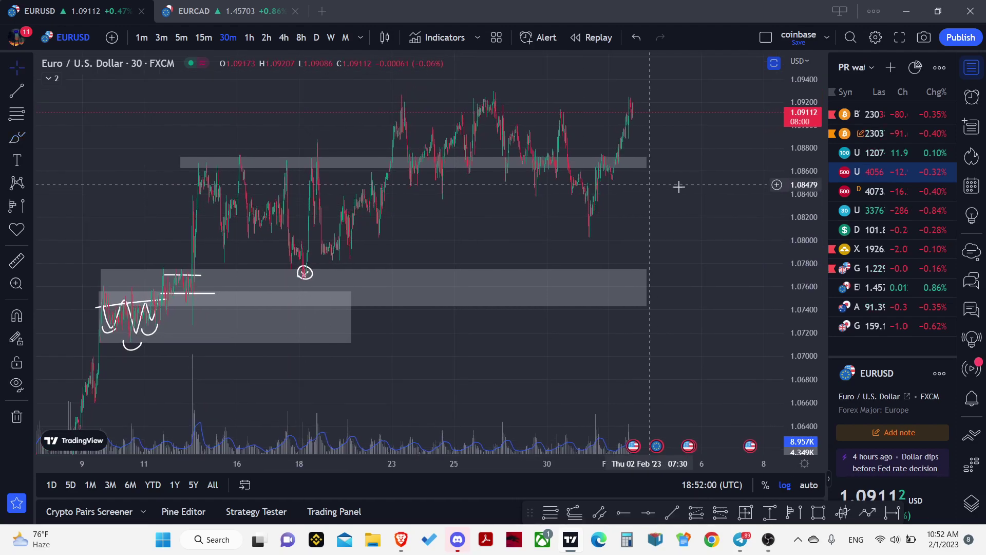
{"action": "left_click_drag", "start_coordinate": [646, 287], "coordinate": [745, 287]}
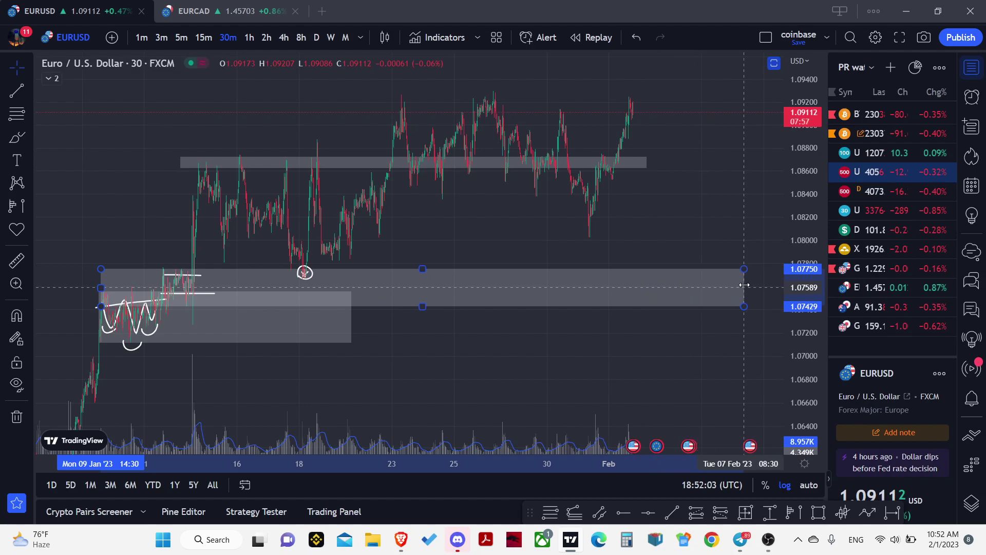
{"action": "right_click", "coordinate": [695, 209]}
{"action": "left_click", "coordinate": [633, 227]}
{"action": "left_click_drag", "start_coordinate": [634, 227], "coordinate": [621, 248]}
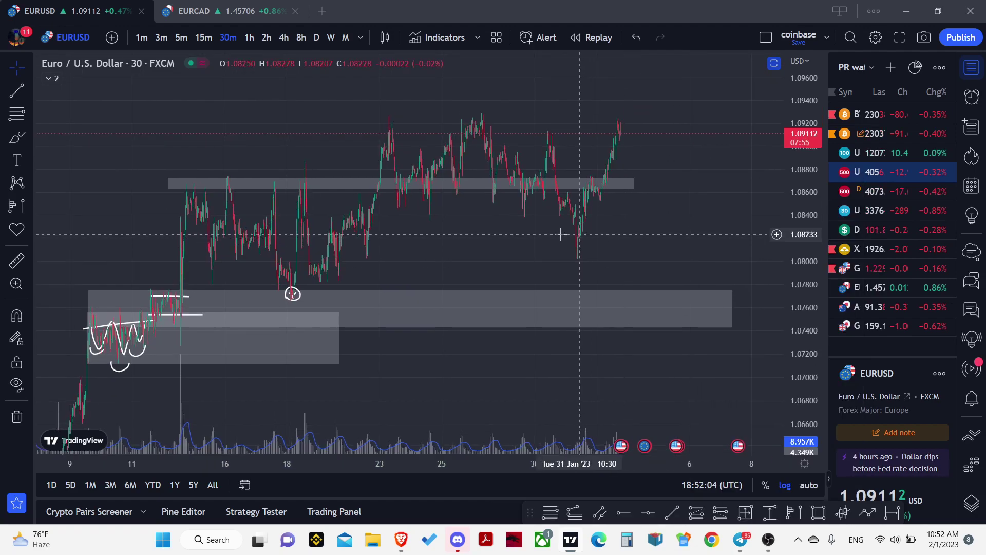
- Draw a rectangle resistance zone between about 1.0918 and 1.0928 across the late-January highs into February
{"action": "left_click", "coordinate": [26, 134]}
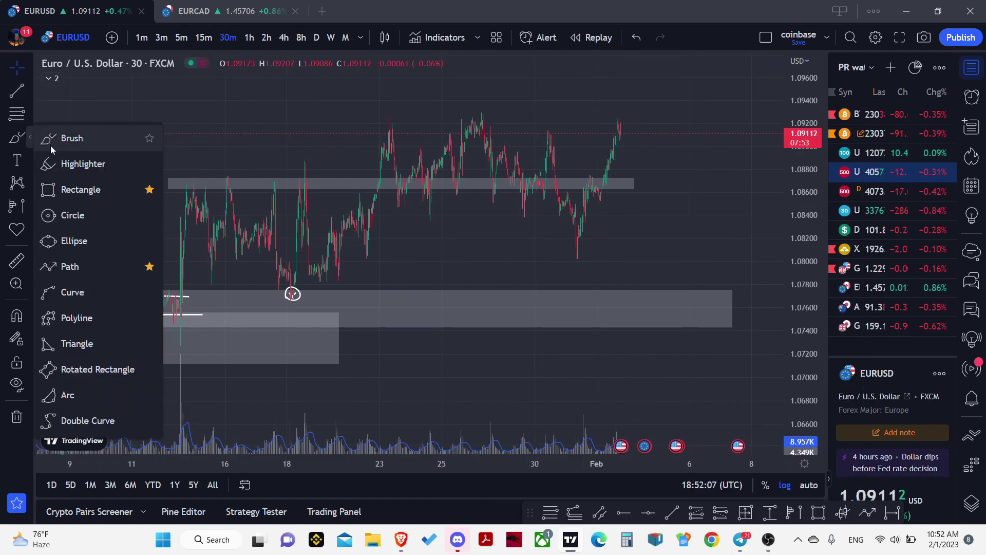
{"action": "left_click", "coordinate": [59, 190]}
{"action": "left_click_drag", "start_coordinate": [363, 114], "coordinate": [676, 125]}
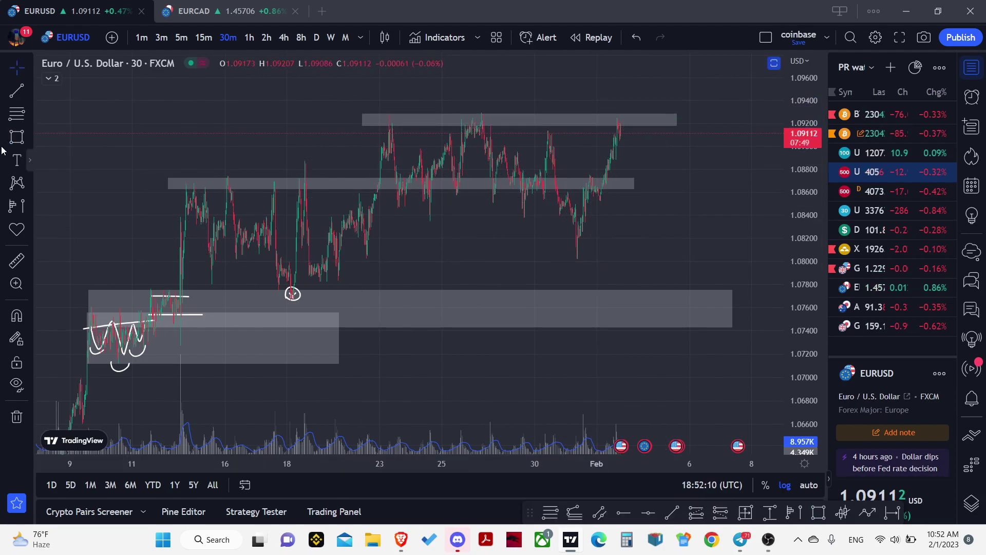
- Draw a rectangle support zone between about 1.0801 and 1.0818, from about 22 January to just past 8 February
{"action": "key", "text": "alt+shift+r"}
{"action": "mouse_move", "coordinate": [359, 240]}
{"action": "left_mouse_down"}
{"action": "mouse_move", "coordinate": [630, 264]}
{"action": "mouse_move", "coordinate": [766, 260]}
{"action": "left_mouse_up"}
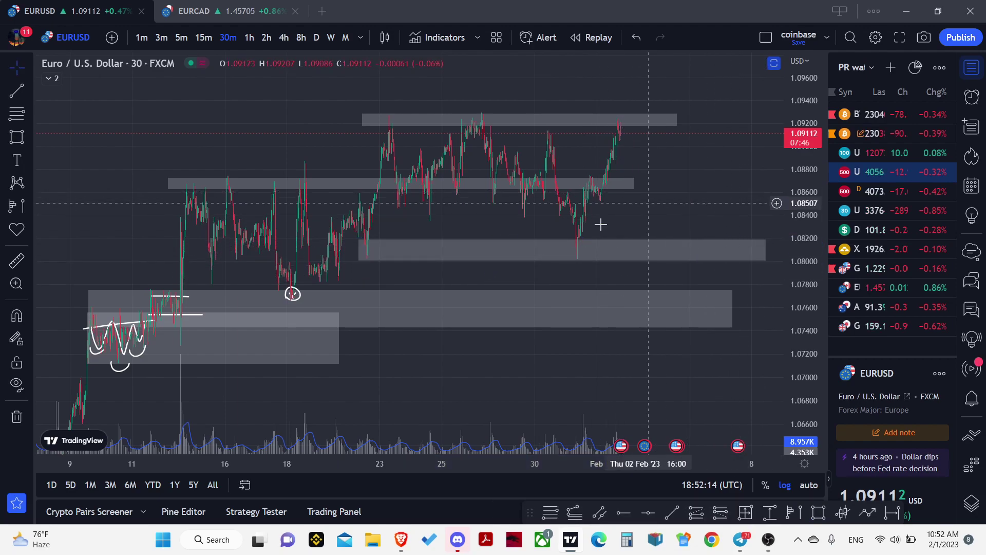
{"action": "left_click", "coordinate": [17, 206]}
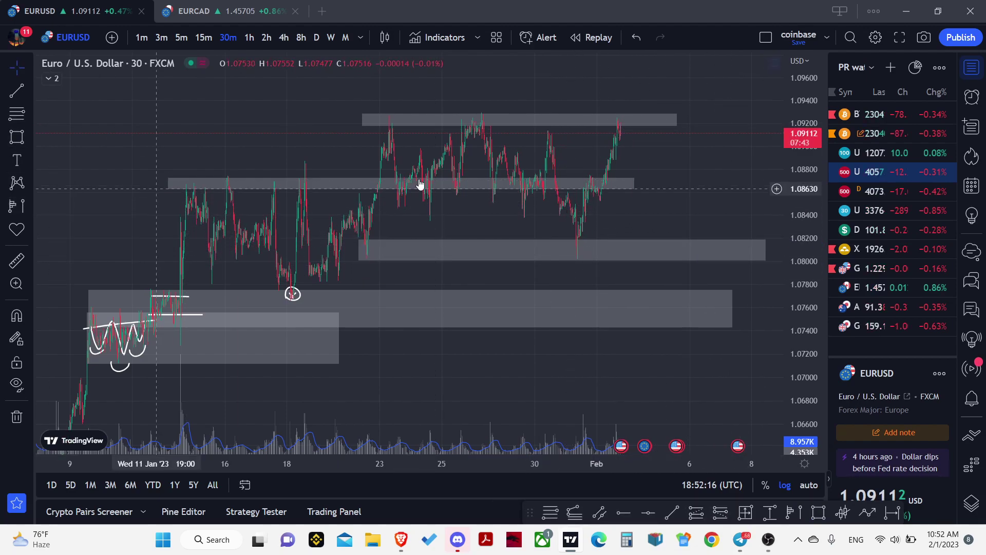
{"action": "left_click", "coordinate": [178, 206]}
{"action": "left_click", "coordinate": [578, 175]}
{"action": "left_click", "coordinate": [894, 173]}
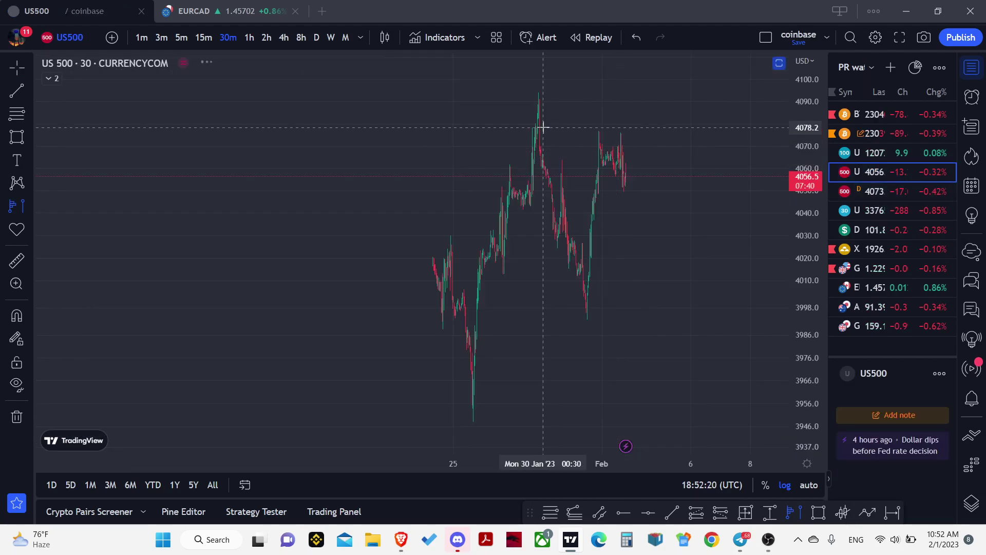
- Switch the chart from US500 back to the FXCM EURUSD pair using the symbol search
{"action": "left_click", "coordinate": [65, 37]}
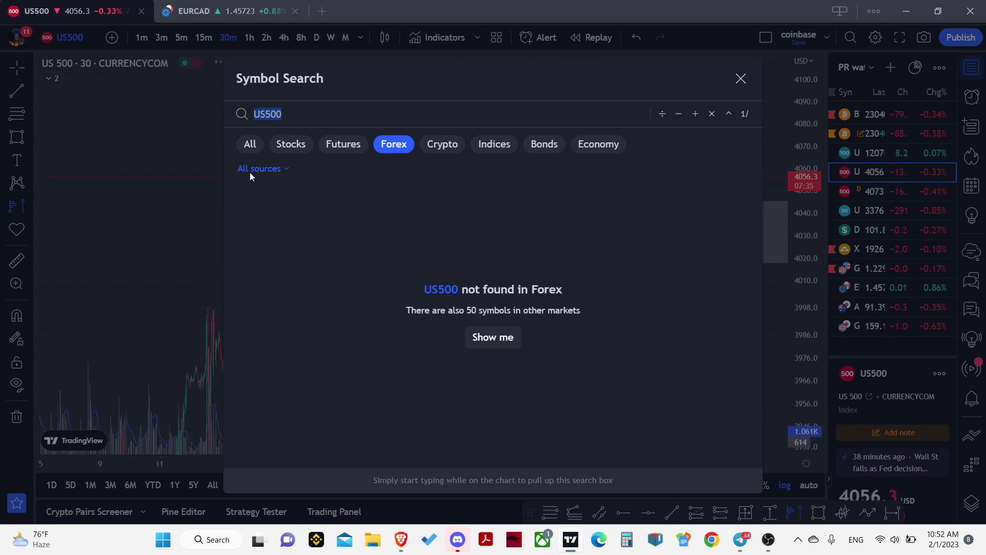
{"action": "double_click", "coordinate": [297, 114]}
{"action": "key", "text": "BackSpace"}
{"action": "left_click", "coordinate": [443, 196]}
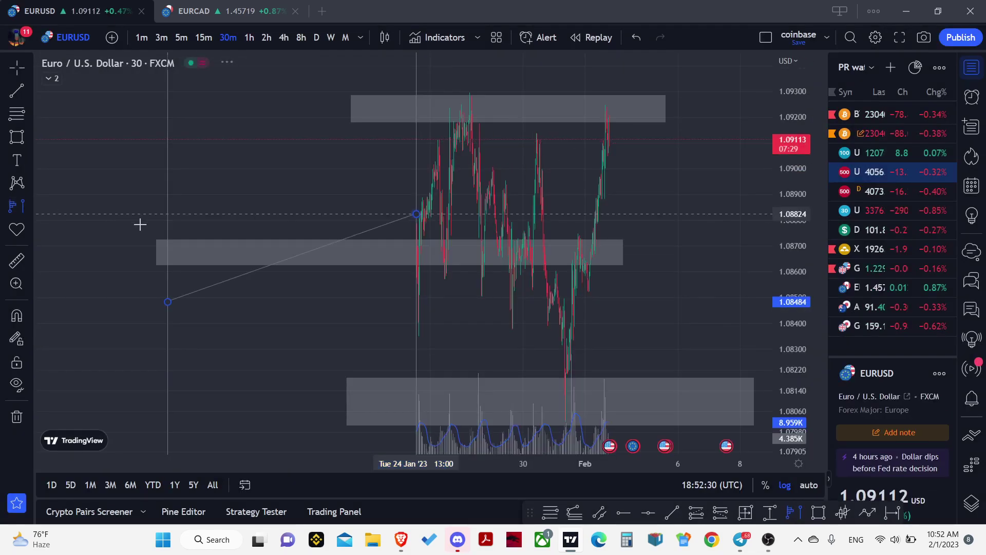
- Draw a fixed range volume profile from 12 January 12:30 to 1 February 18:30
{"action": "left_click", "coordinate": [179, 302]}
{"action": "left_click", "coordinate": [628, 257]}
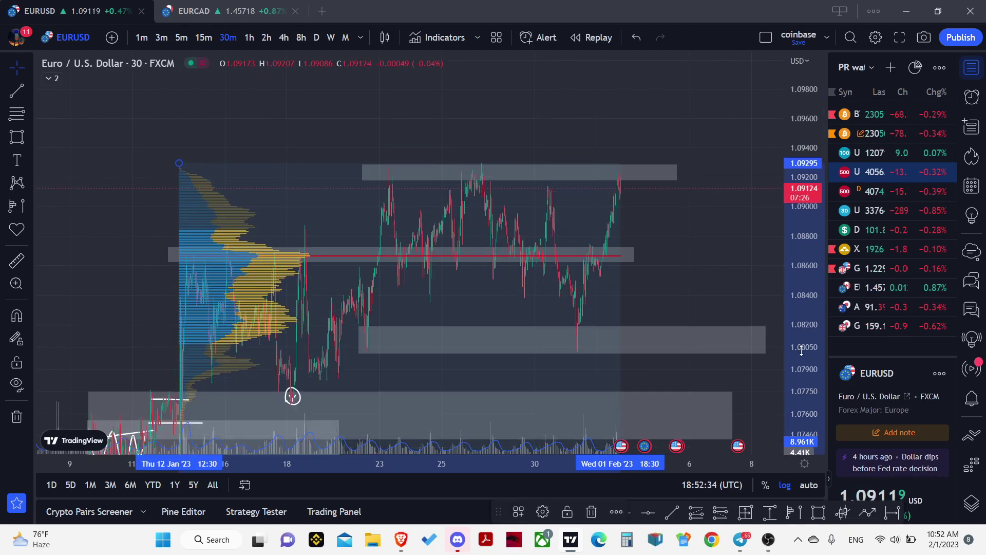
{"action": "left_click_drag", "start_coordinate": [702, 275], "coordinate": [661, 249]}
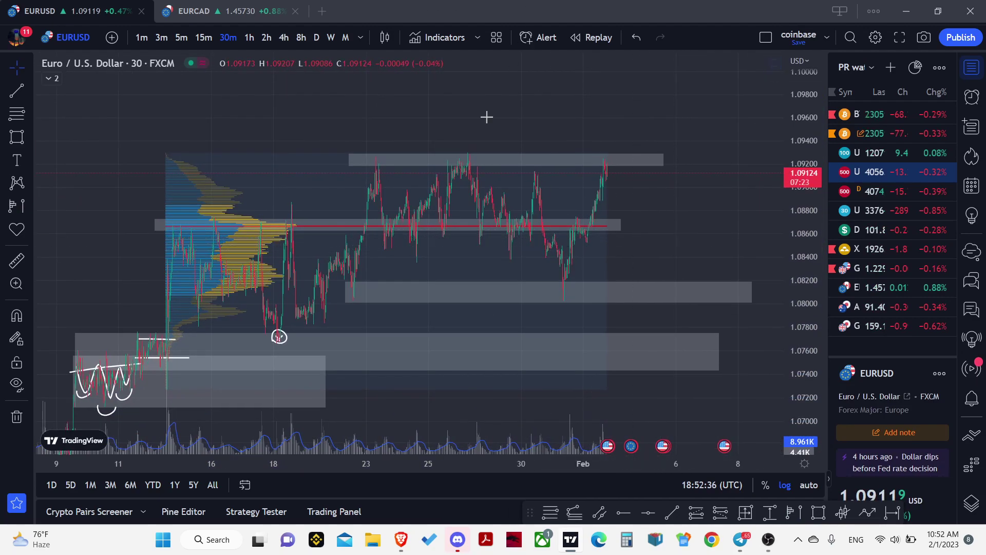
- Draw horizontal lines at about 1.08848 and 1.08071, marking the upper and lower edges of the profile's value area
{"action": "left_click", "coordinate": [30, 91]}
{"action": "left_click", "coordinate": [77, 247]}
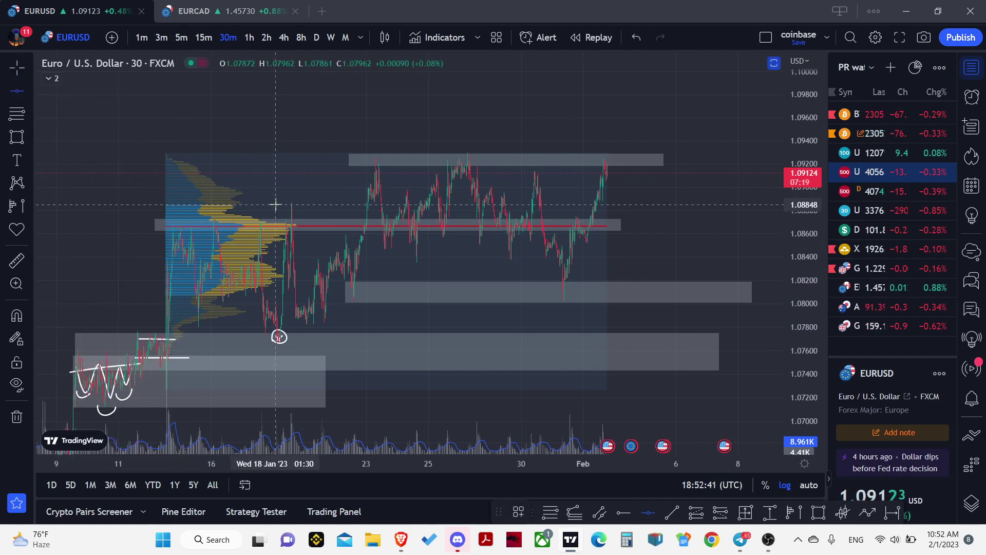
{"action": "left_click", "coordinate": [275, 205]}
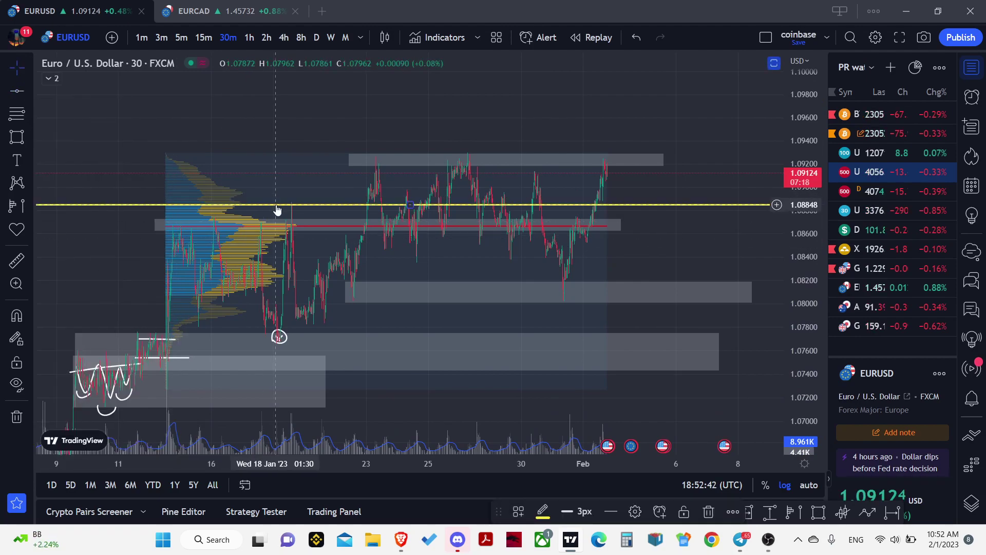
{"action": "left_click", "coordinate": [6, 92]}
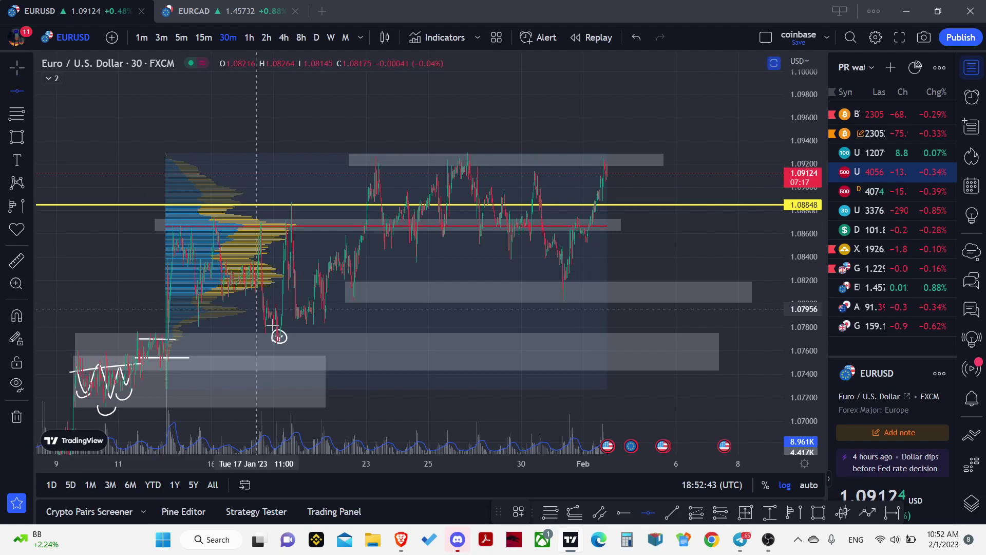
{"action": "left_click", "coordinate": [267, 295]}
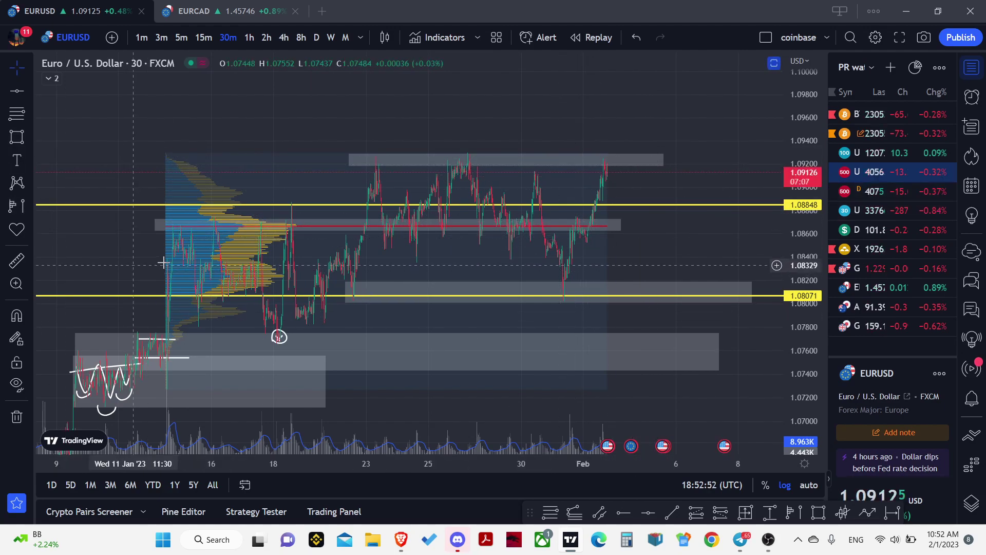
- Remove the volume profile and extend the 1.0863–1.0873 rectangle zone forward in time to about 8 February
{"action": "left_click", "coordinate": [183, 268]}
{"action": "right_click", "coordinate": [183, 268]}
{"action": "left_click", "coordinate": [232, 418]}
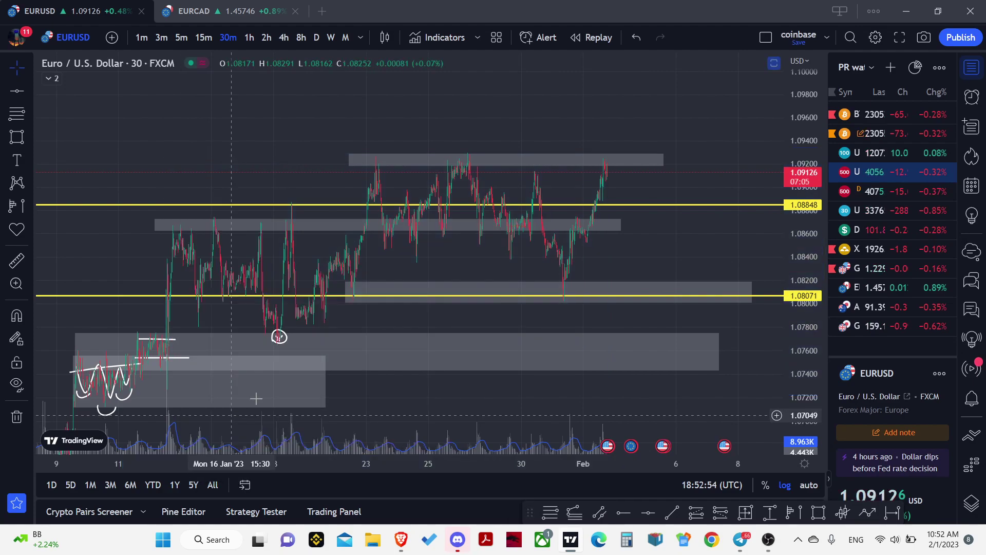
{"action": "left_click_drag", "start_coordinate": [618, 224], "coordinate": [756, 224]}
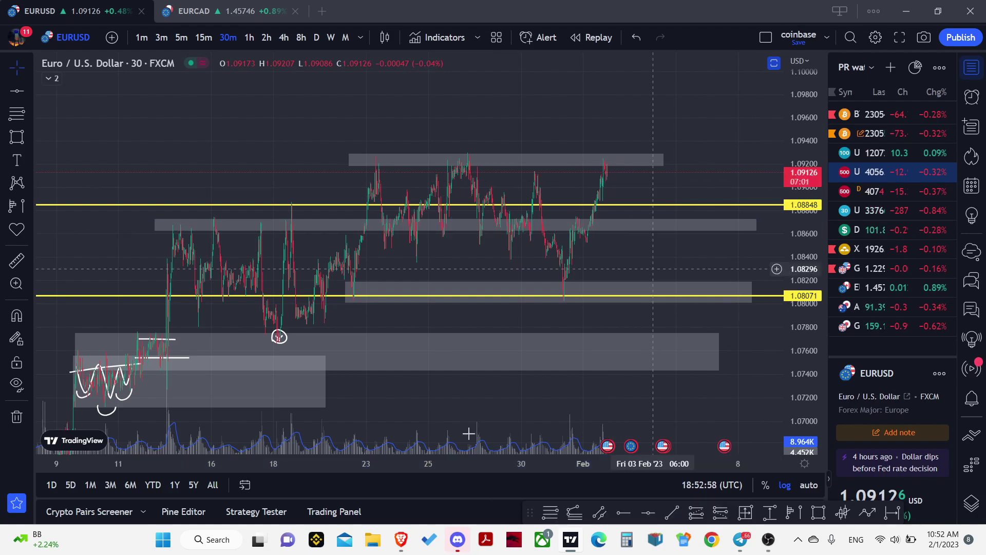
- Switch to the 15-minute timeframe and draw a rectangle zone from about 1.0890 to 1.0904, spanning 1 February 14:15 to early 2 February
{"action": "scroll", "coordinate": [542, 169], "scroll_direction": "up", "scroll_amount": 5}
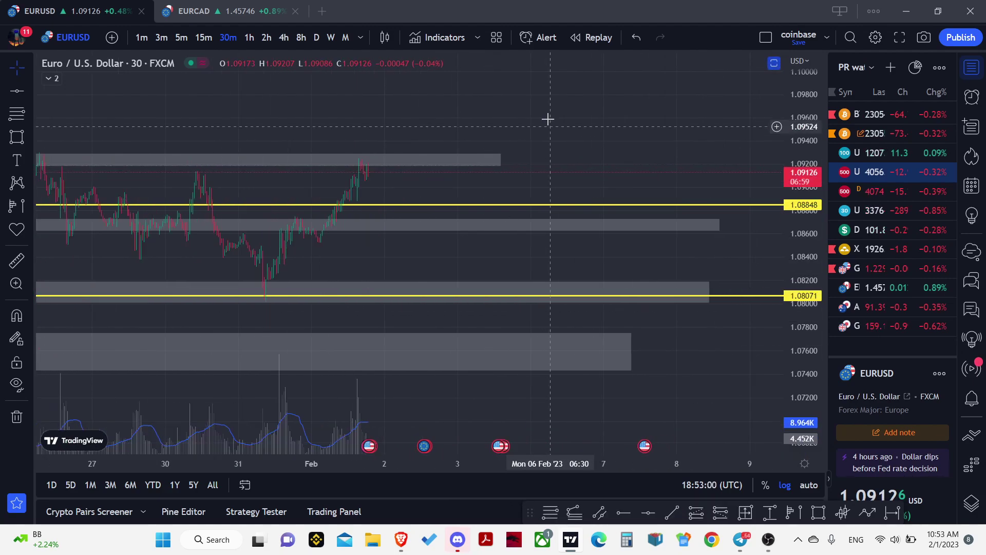
{"action": "scroll", "coordinate": [549, 120], "scroll_direction": "up", "scroll_amount": 3}
{"action": "scroll", "coordinate": [518, 158], "scroll_direction": "up", "scroll_amount": 3}
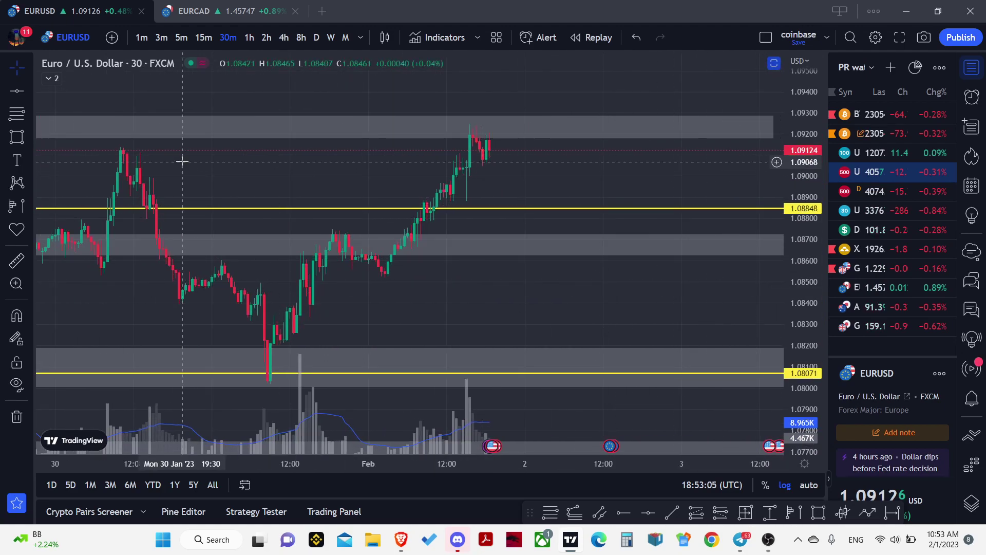
{"action": "left_click", "coordinate": [198, 39]}
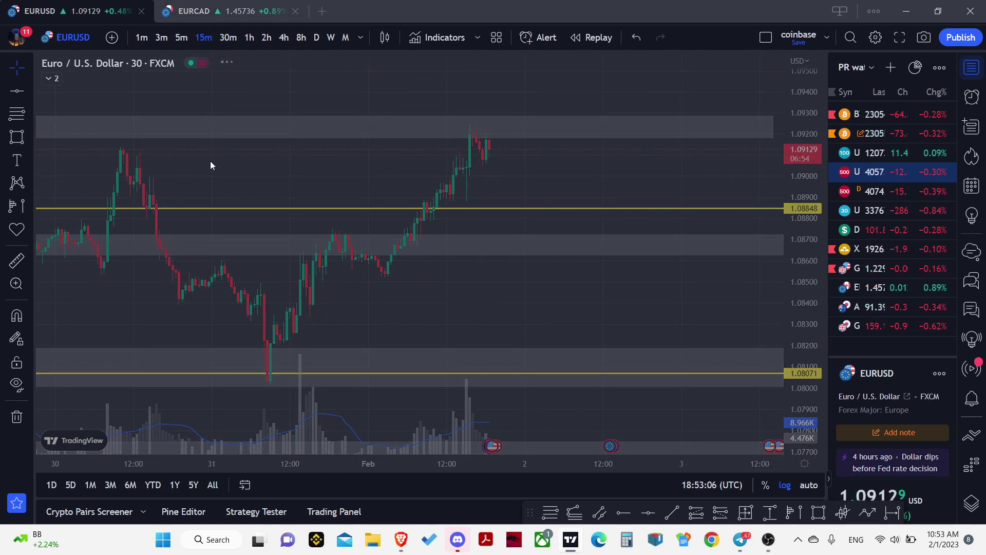
{"action": "key", "text": "alt+shift+r"}
{"action": "mouse_move", "coordinate": [430, 167]}
{"action": "left_mouse_down"}
{"action": "mouse_move", "coordinate": [606, 199]}
{"action": "mouse_move", "coordinate": [654, 168]}
{"action": "left_mouse_up"}
{"action": "key", "text": "Escape"}
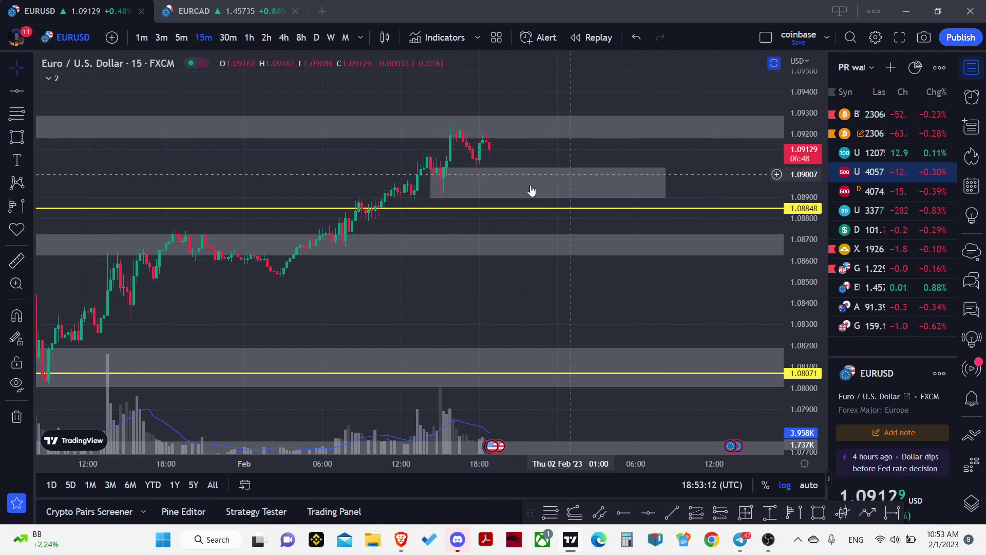
- Brush short horizontal lines above and below the latest 1 February candles, undoing an extra stroke along the rectangle's lower edge
{"action": "scroll", "coordinate": [453, 197], "scroll_direction": "down", "scroll_amount": 1}
{"action": "scroll", "coordinate": [454, 199], "scroll_direction": "down", "scroll_amount": 1}
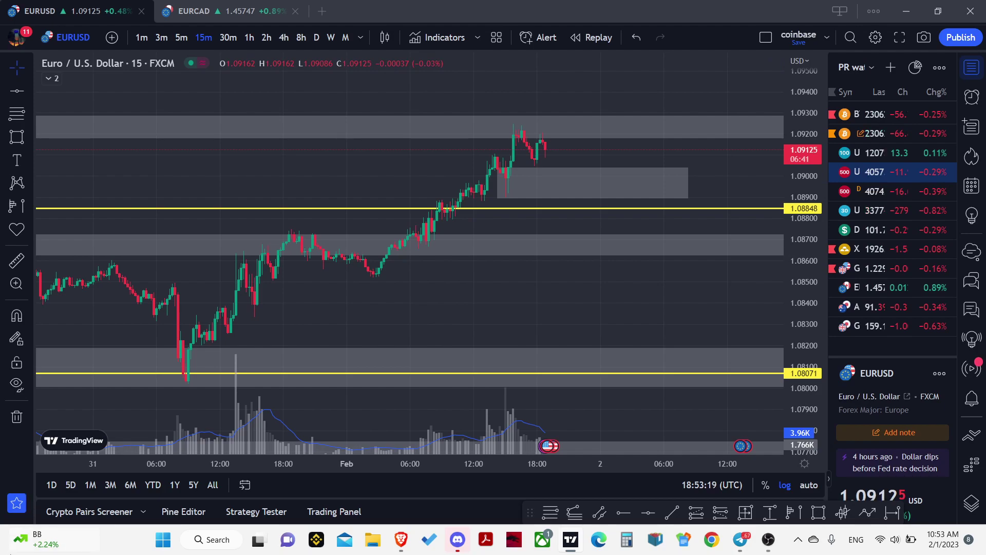
{"action": "left_click", "coordinate": [30, 135]}
{"action": "left_click", "coordinate": [64, 137]}
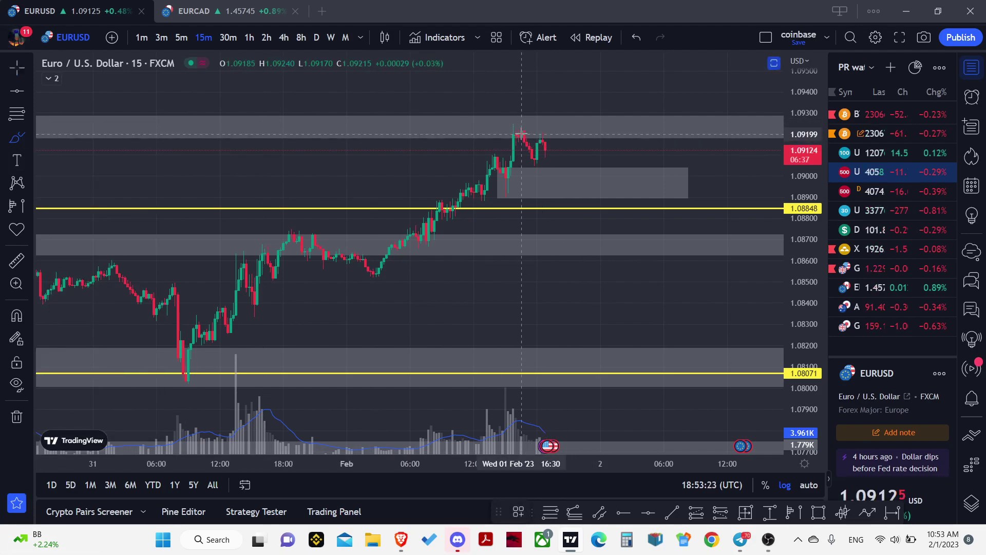
{"action": "left_click_drag", "start_coordinate": [516, 132], "coordinate": [559, 128]}
{"action": "left_click_drag", "start_coordinate": [555, 164], "coordinate": [555, 165]}
{"action": "left_click_drag", "start_coordinate": [507, 199], "coordinate": [543, 198]}
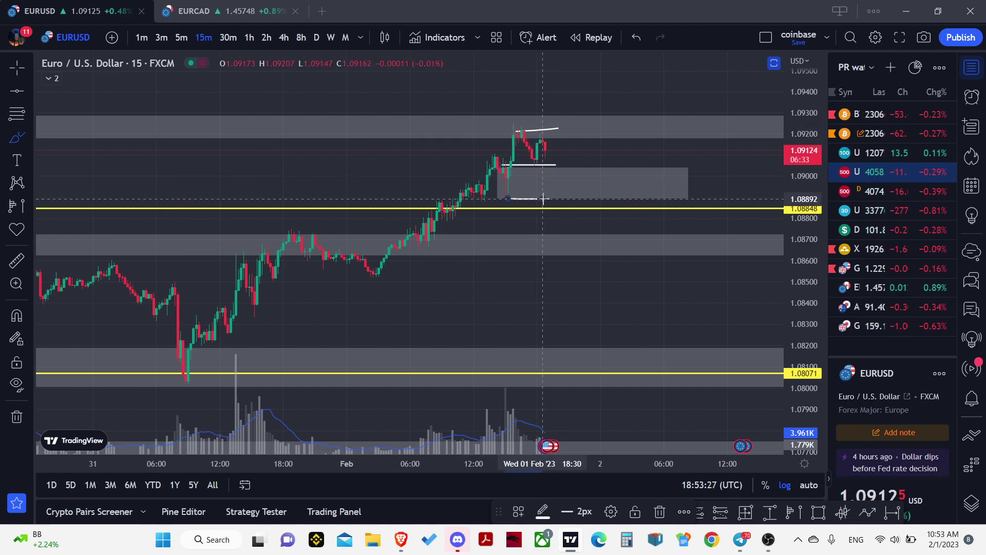
{"action": "key", "text": "ctrl+z"}
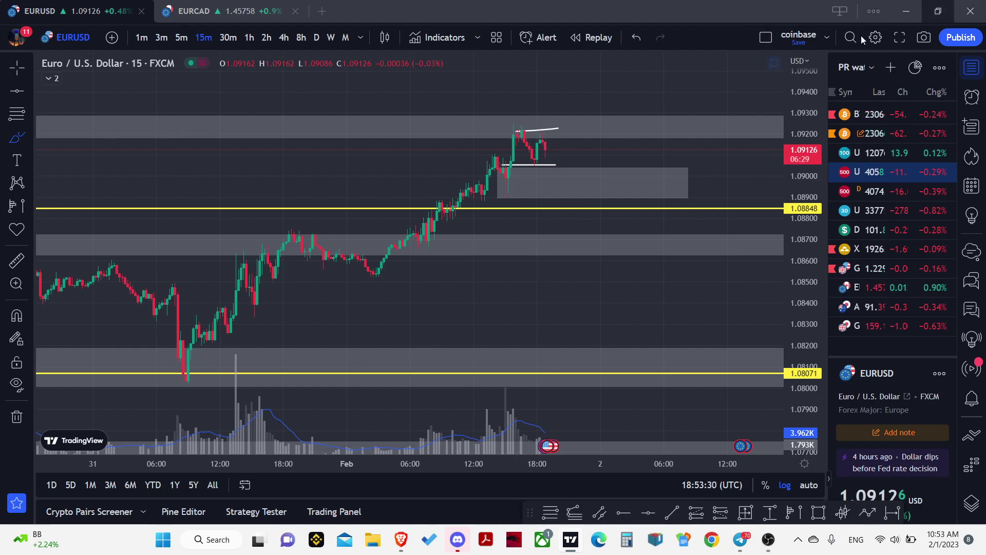
- Draw a fixed range volume profile over the rise from the 31 January low to 1 February 18:45
{"action": "left_click", "coordinate": [793, 512]}
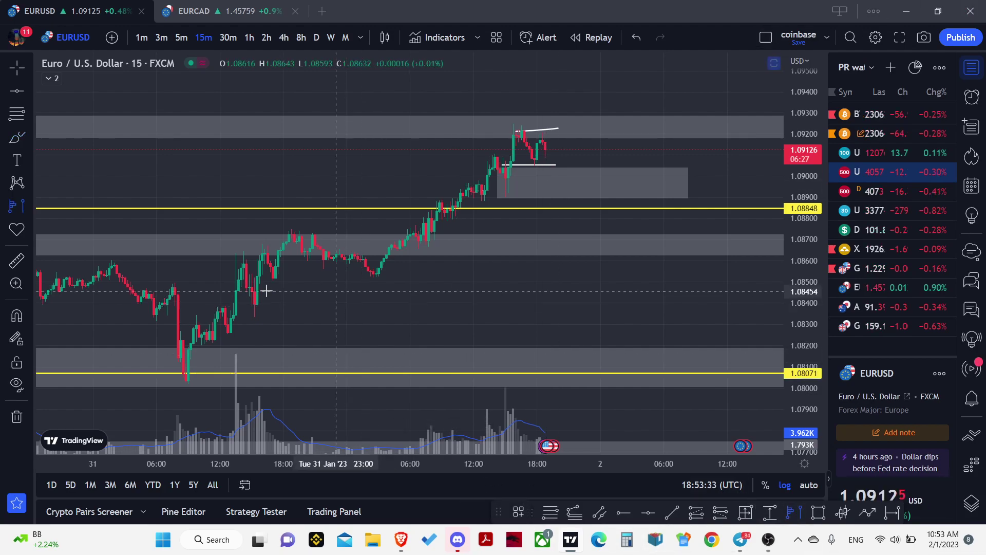
{"action": "left_click", "coordinate": [185, 310]}
{"action": "left_click", "coordinate": [536, 325]}
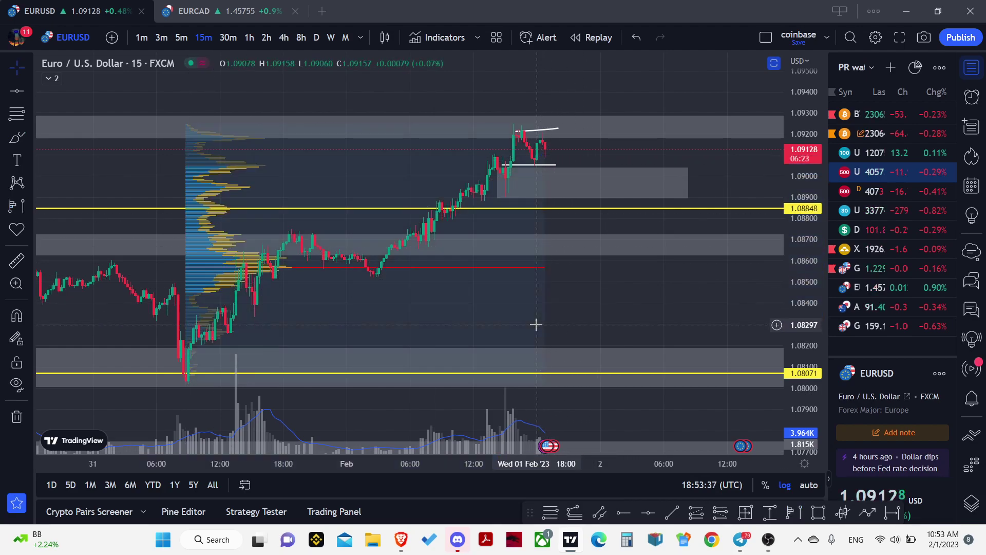
{"action": "key", "text": "alt+h"}
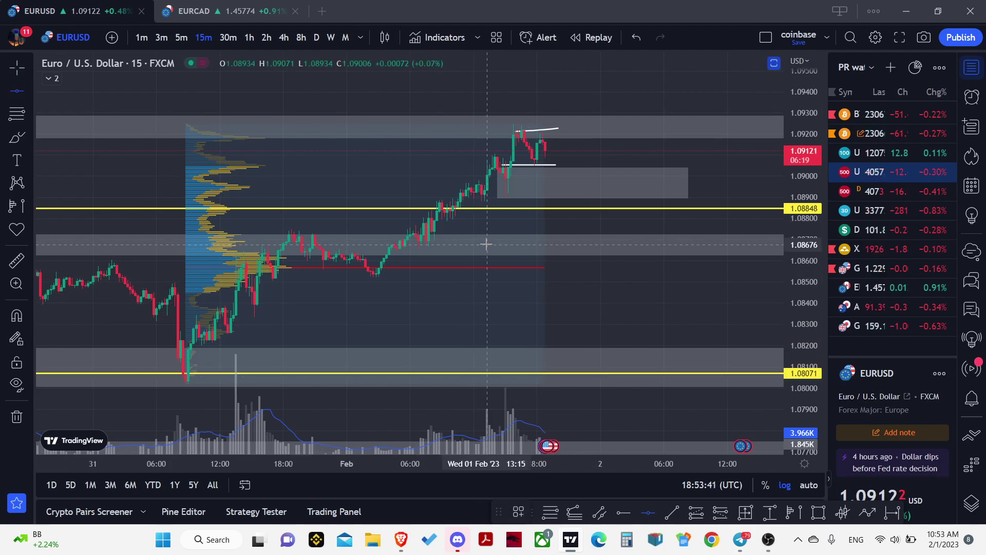
{"action": "key", "text": "Escape"}
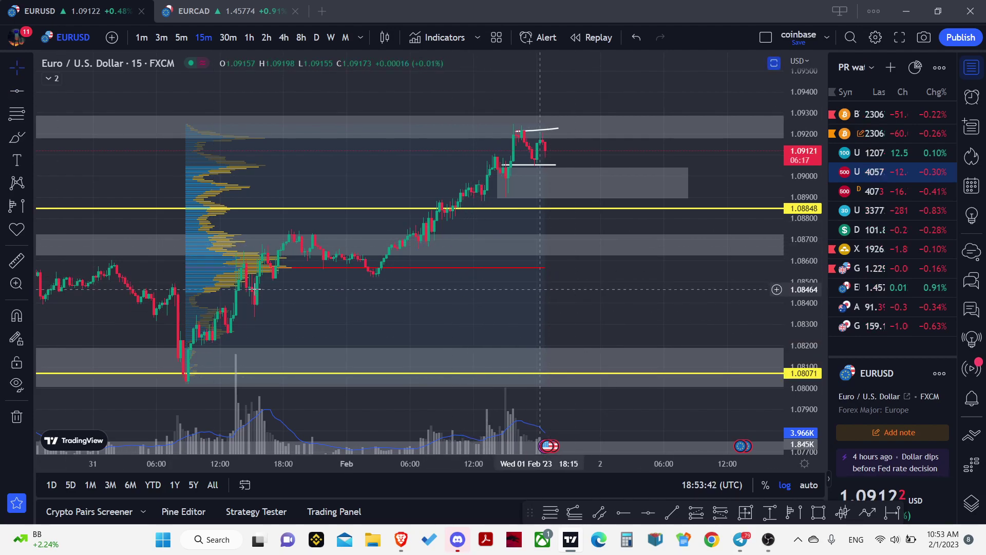
- Delete the volume profile and the two brush lines around the latest 1 February candles
{"action": "left_click", "coordinate": [203, 279]}
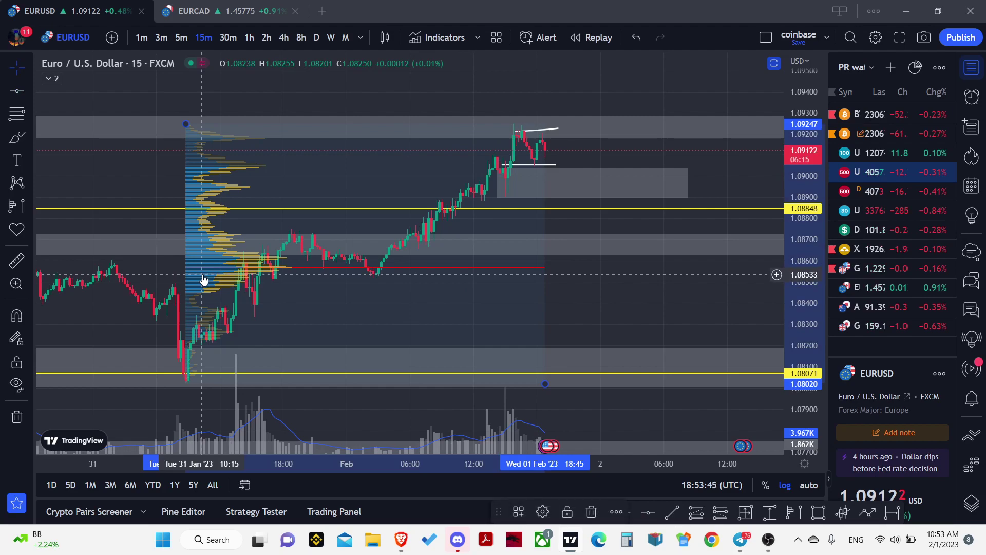
{"action": "key", "text": "Delete"}
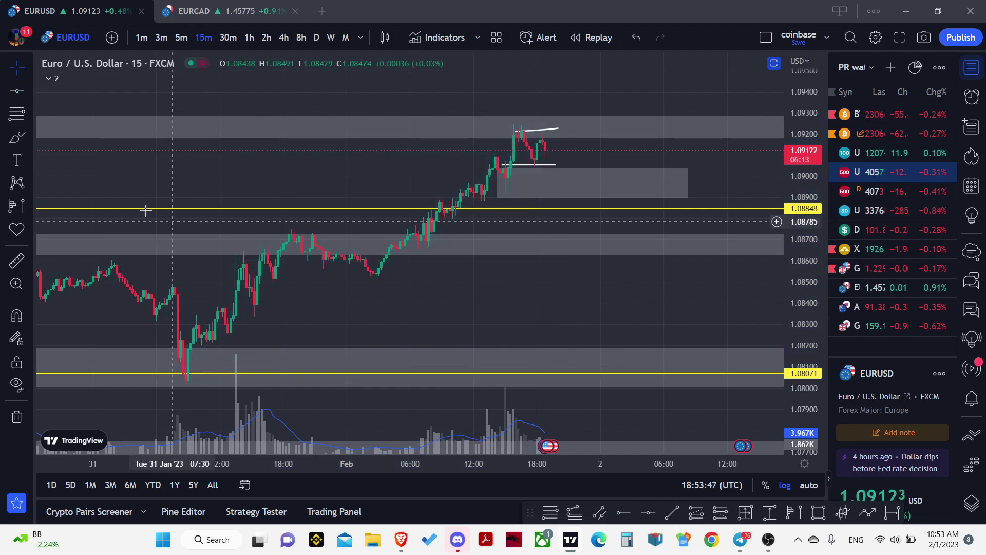
{"action": "left_click", "coordinate": [559, 131]}
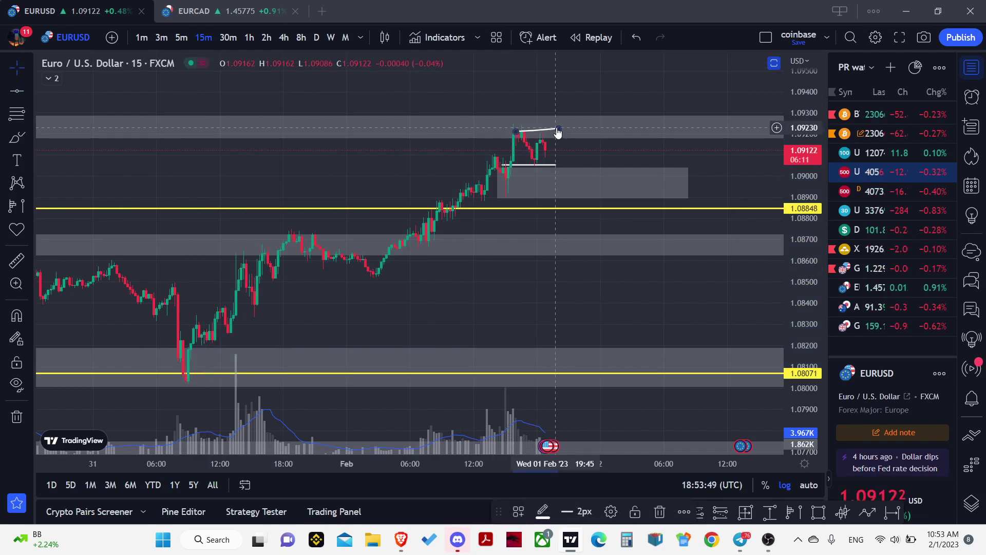
{"action": "key", "text": "Delete"}
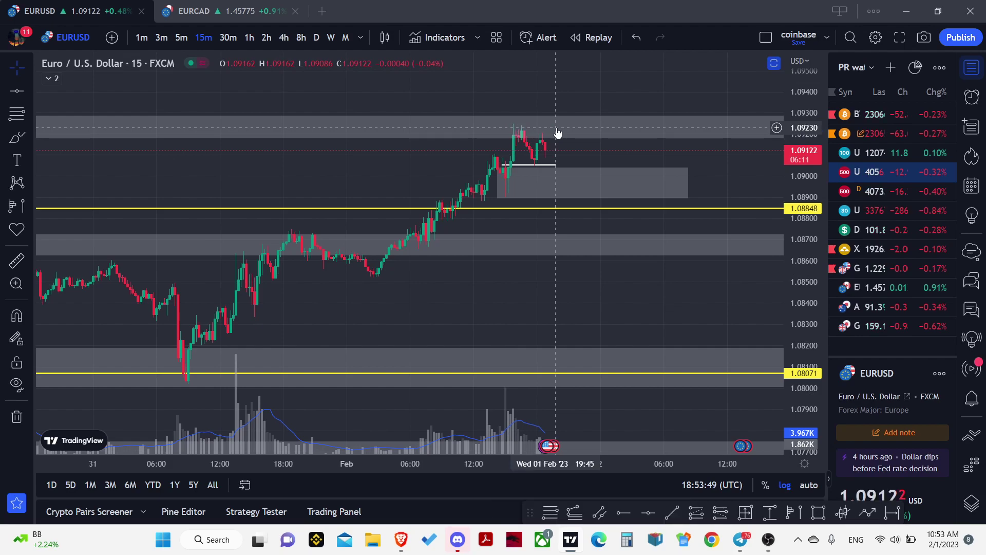
{"action": "left_click", "coordinate": [550, 166]}
{"action": "key", "text": "Delete"}
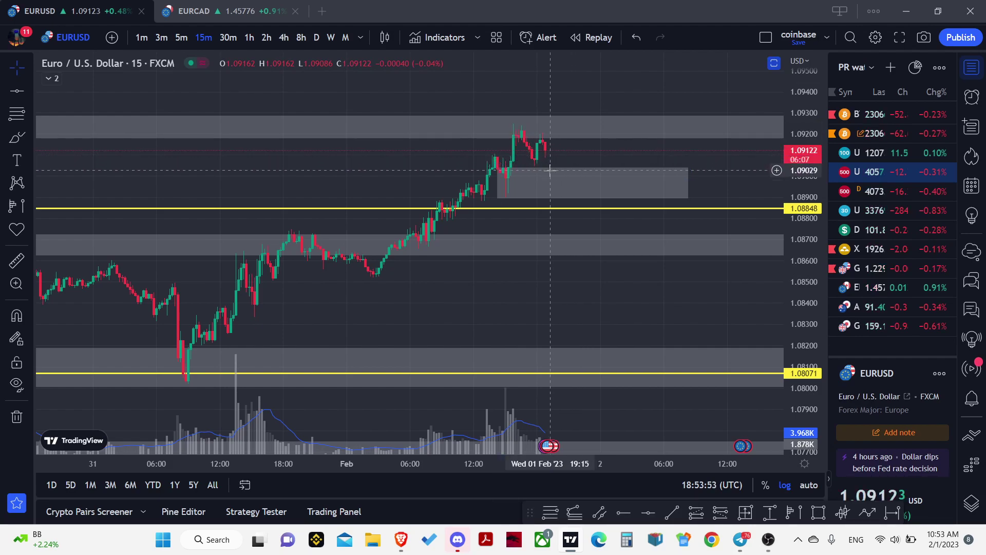
- Apply the "white only thin" template to the 1.0890–1.0904 rectangle
{"action": "right_click", "coordinate": [687, 184]}
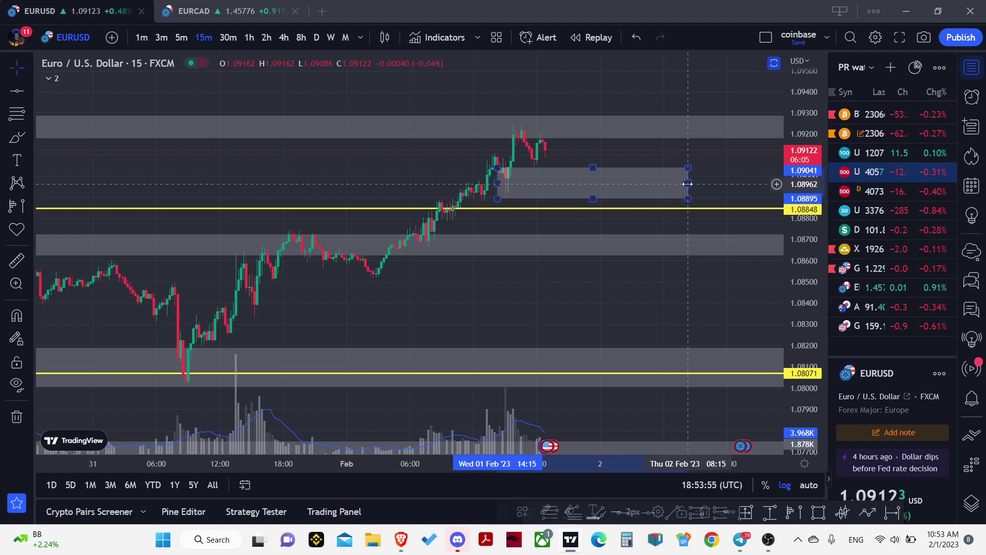
{"action": "mouse_move", "coordinate": [744, 202]}
{"action": "scroll", "coordinate": [556, 334], "scroll_direction": "down", "scroll_amount": 5}
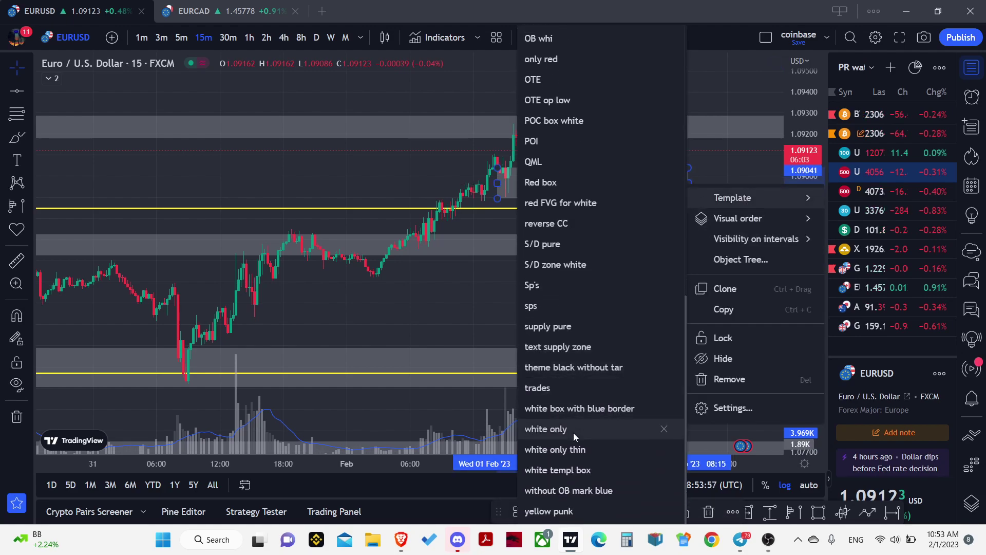
{"action": "left_click", "coordinate": [555, 447]}
{"action": "left_click_drag", "start_coordinate": [561, 266], "coordinate": [443, 319]}
{"action": "scroll", "coordinate": [442, 320], "scroll_direction": "down", "scroll_amount": 3}
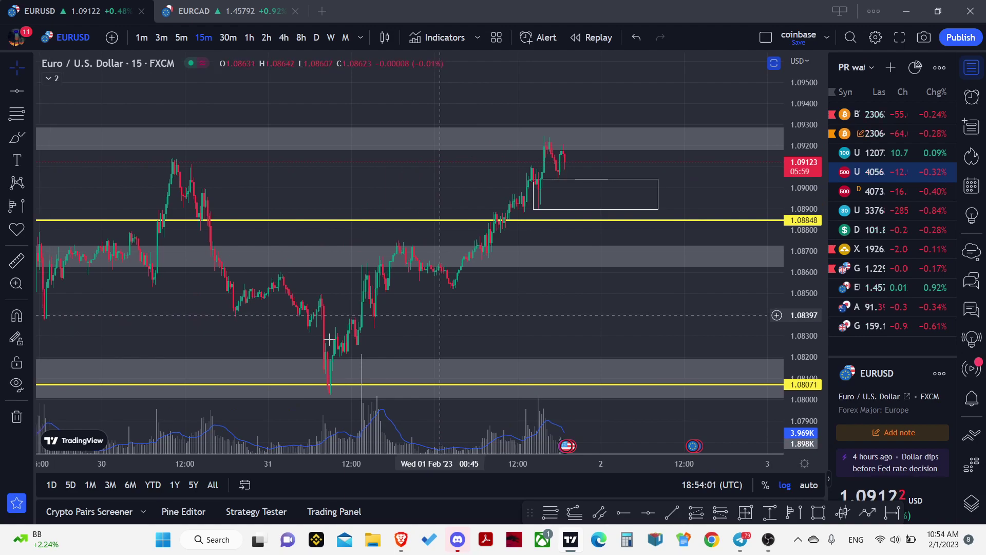
- Find GBPJPY among the forex symbols and load its FXCM chart
{"action": "left_click", "coordinate": [73, 37]}
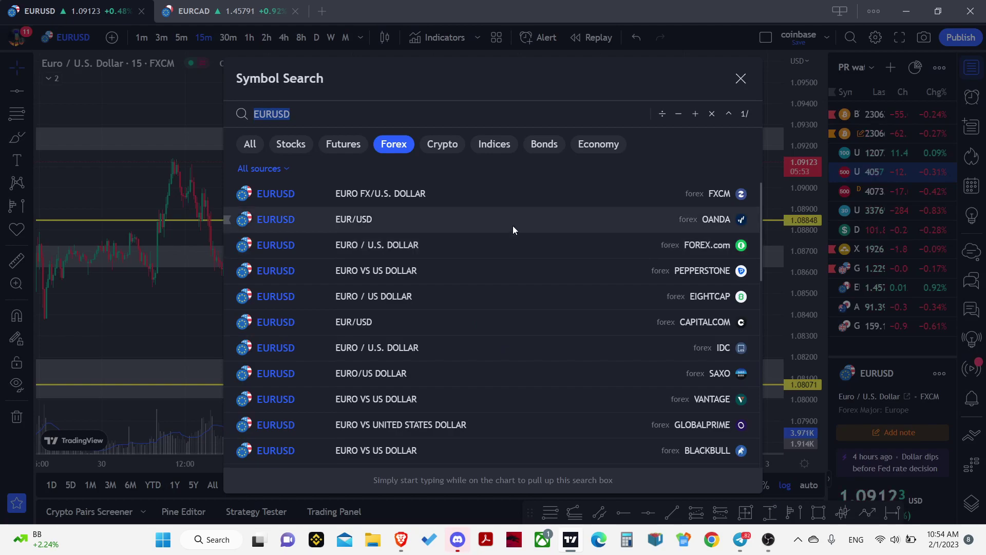
{"action": "key", "text": "BackSpace"}
{"action": "scroll", "coordinate": [430, 303], "scroll_direction": "down", "scroll_amount": 3}
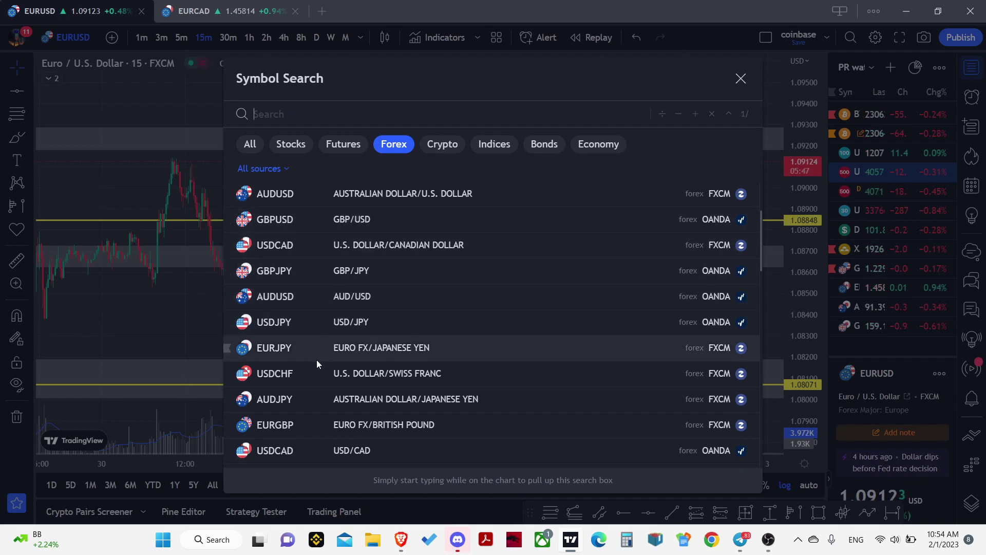
{"action": "scroll", "coordinate": [317, 355], "scroll_direction": "down", "scroll_amount": 3}
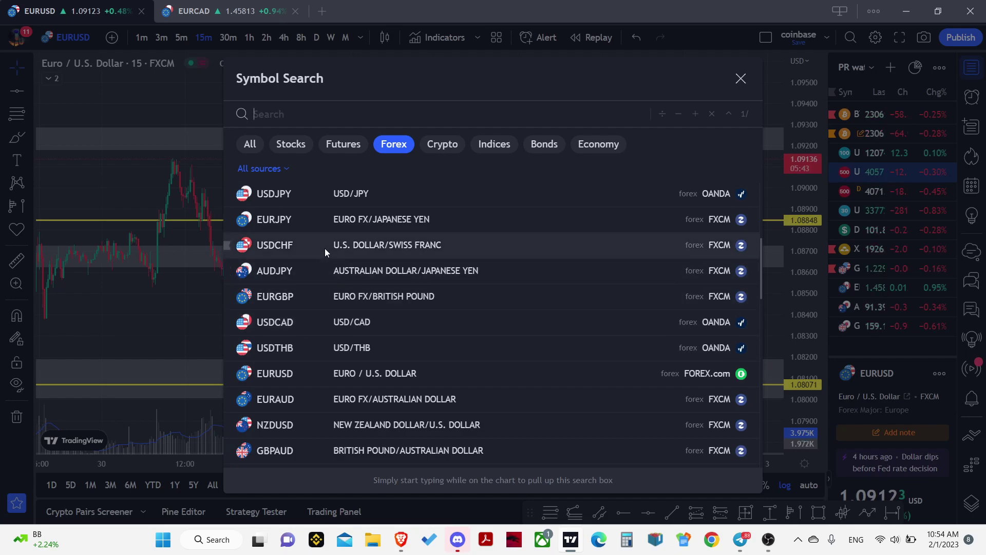
{"action": "scroll", "coordinate": [319, 314], "scroll_direction": "down", "scroll_amount": 5}
{"action": "scroll", "coordinate": [318, 314], "scroll_direction": "down", "scroll_amount": 1}
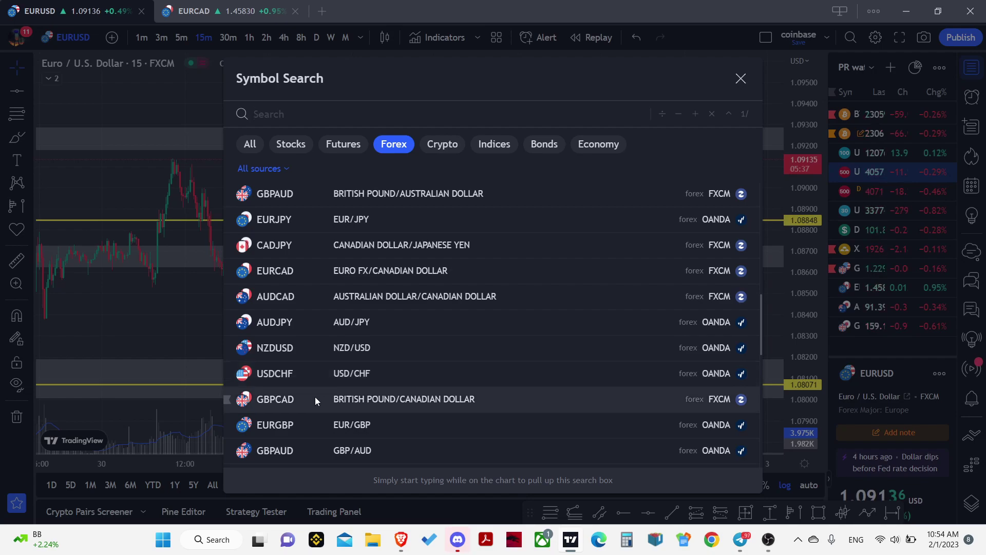
{"action": "type", "text": "GB"}
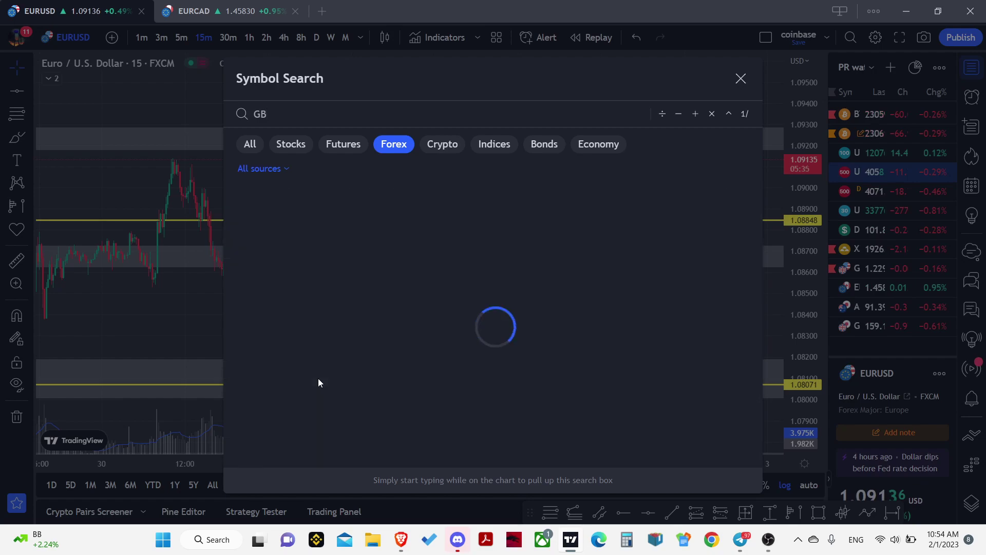
{"action": "type", "text": "PJPY"}
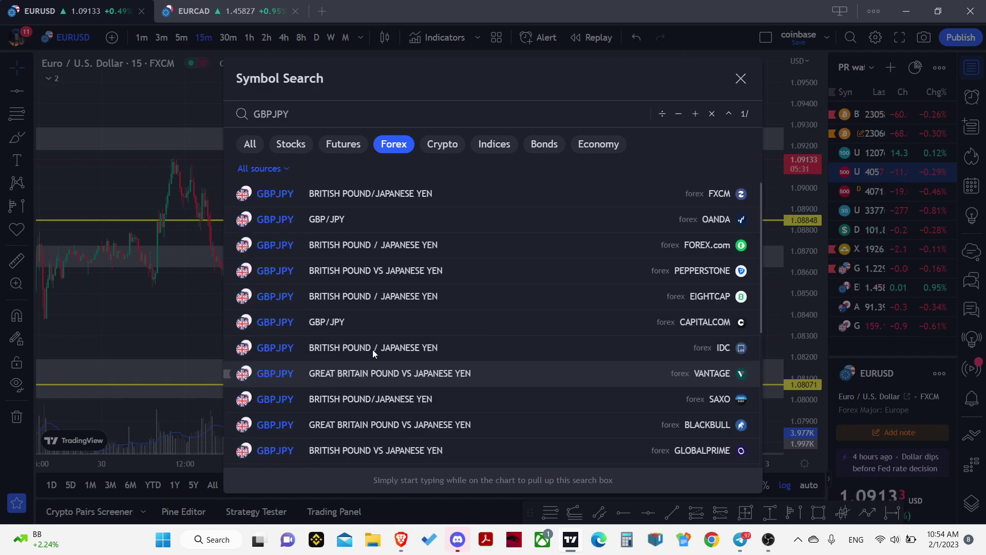
{"action": "left_click", "coordinate": [531, 196]}
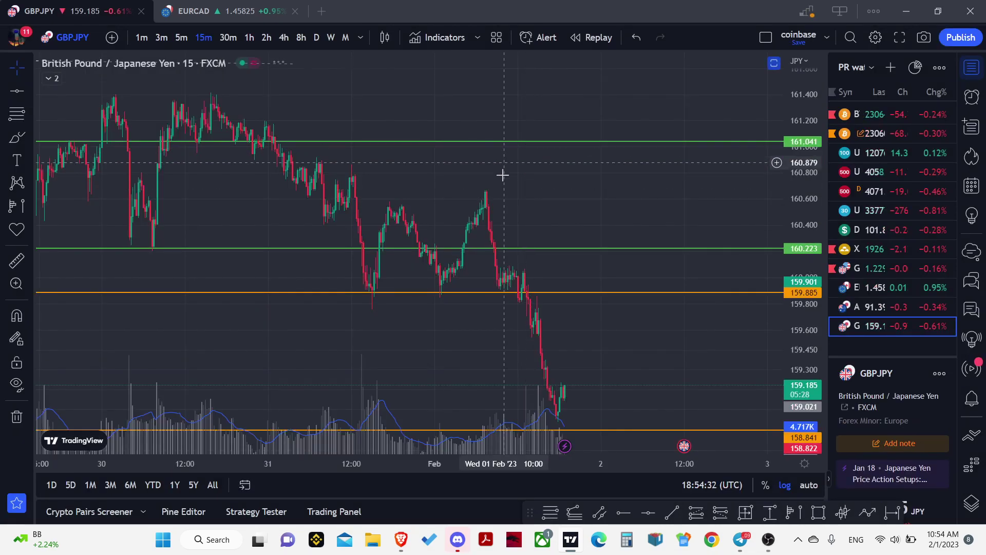
- Examine the GBPJPY price structure and existing drawings since late December on the 2-hour interval
{"action": "scroll", "coordinate": [462, 195], "scroll_direction": "down", "scroll_amount": 3}
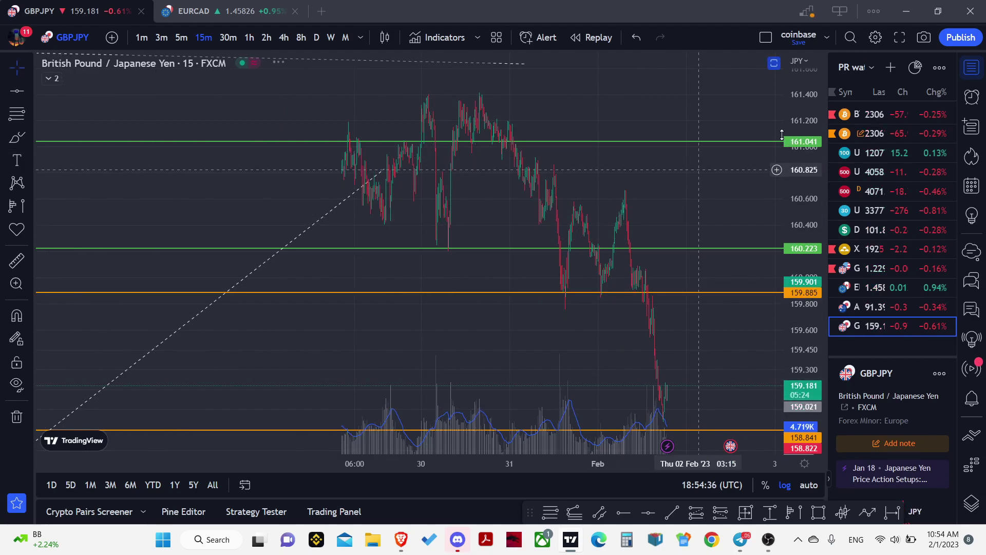
{"action": "left_click", "coordinate": [266, 37]}
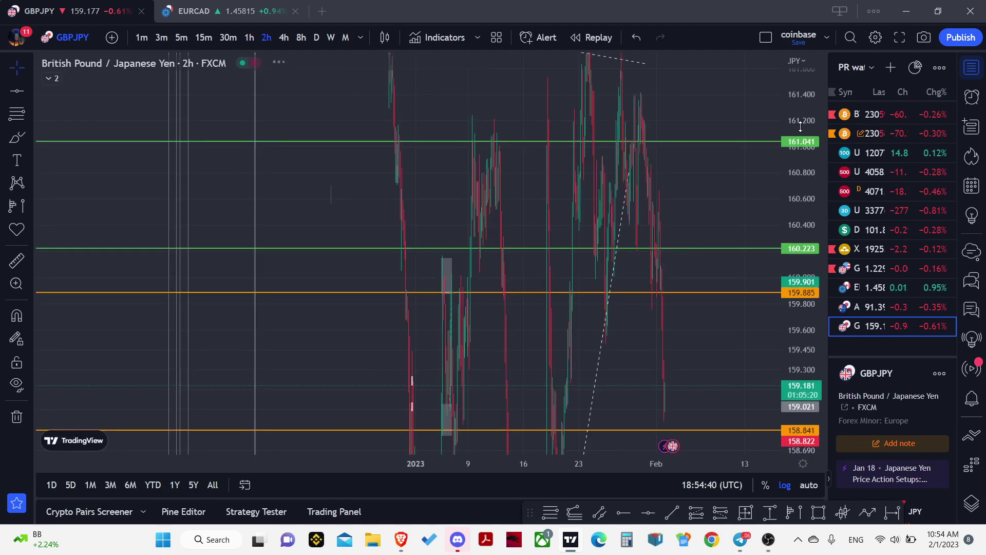
{"action": "scroll", "coordinate": [626, 363], "scroll_direction": "up", "scroll_amount": 5}
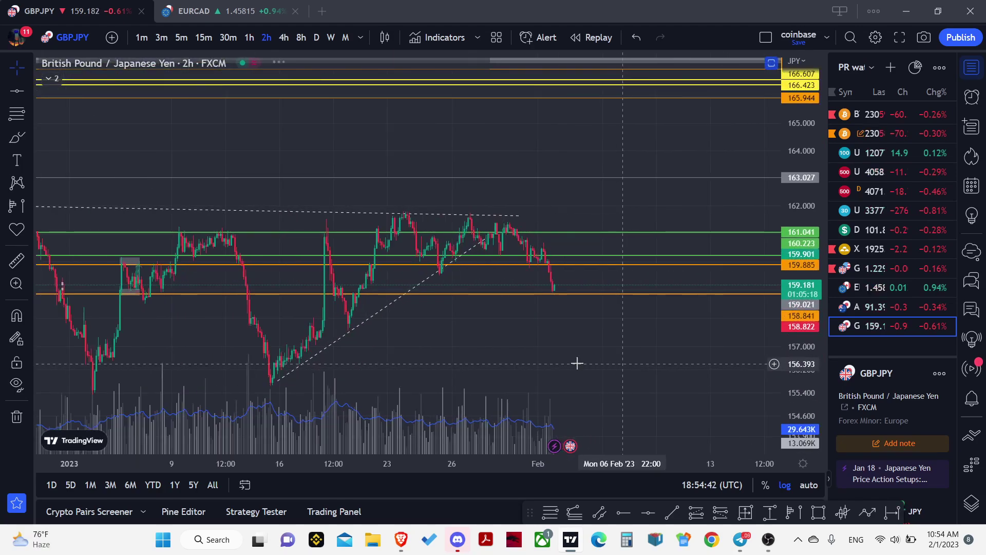
{"action": "left_click_drag", "start_coordinate": [522, 345], "coordinate": [596, 329]}
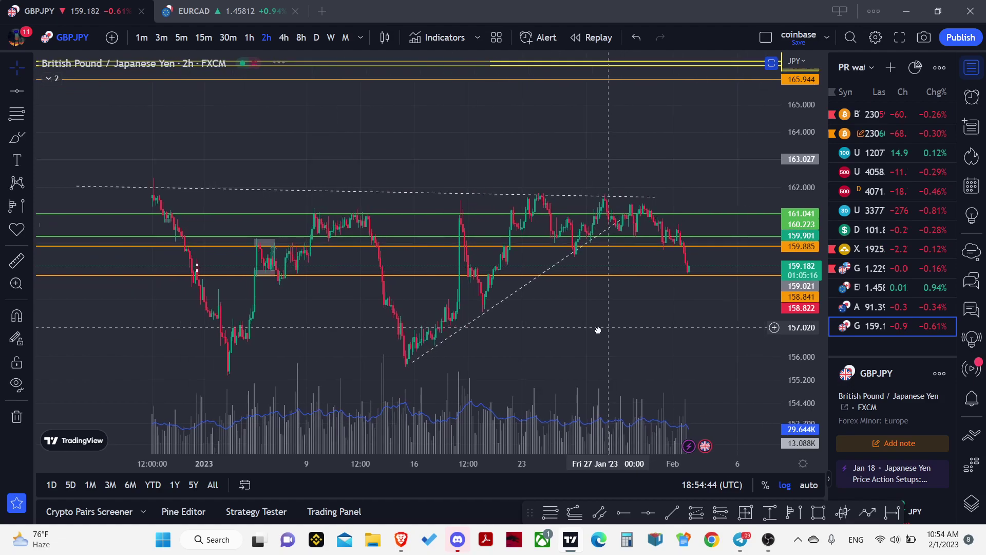
{"action": "scroll", "coordinate": [596, 329], "scroll_direction": "up", "scroll_amount": 2}
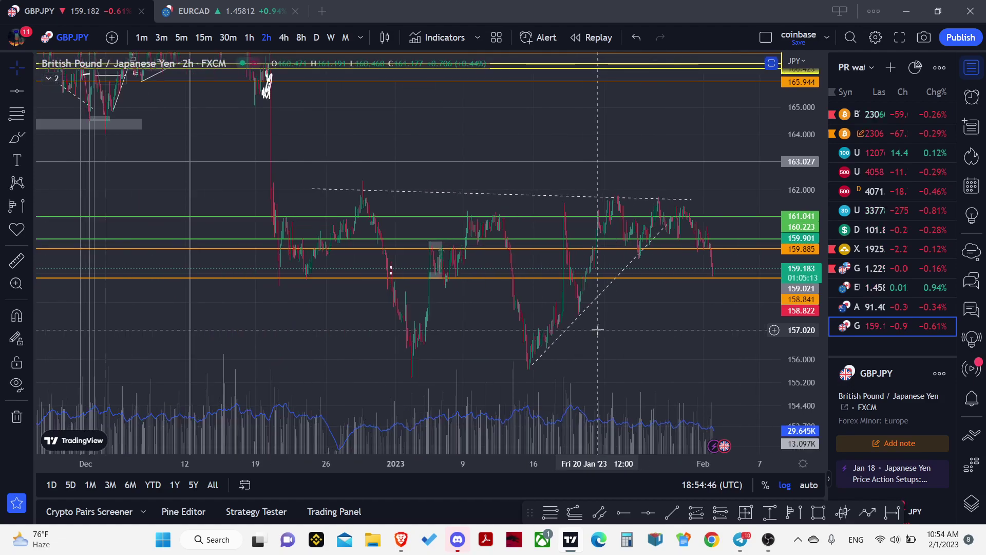
{"action": "scroll", "coordinate": [597, 329], "scroll_direction": "up", "scroll_amount": 1}
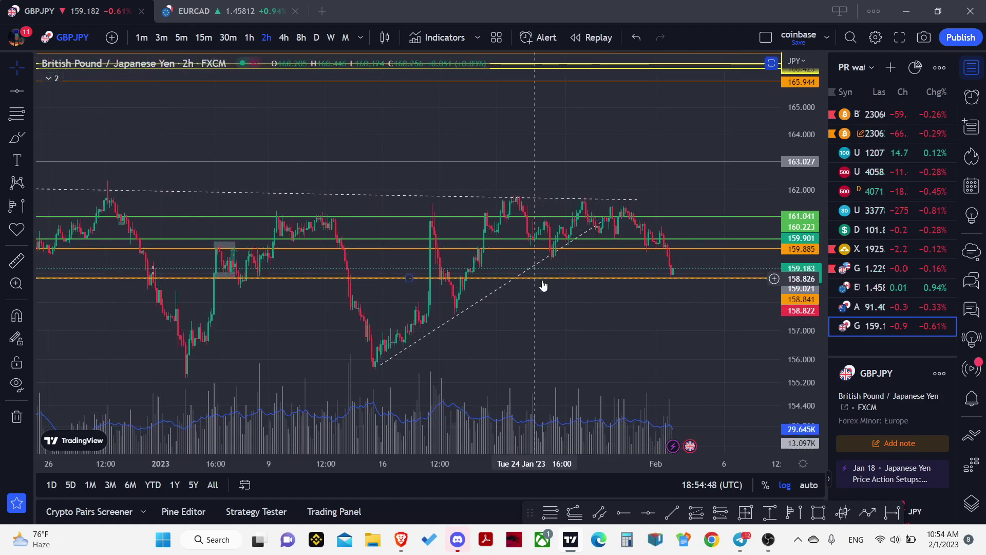
- Remove all drawings from the GBPJPY chart while keeping the indicators, and set the interval to 30 minutes
{"action": "left_click", "coordinate": [16, 416]}
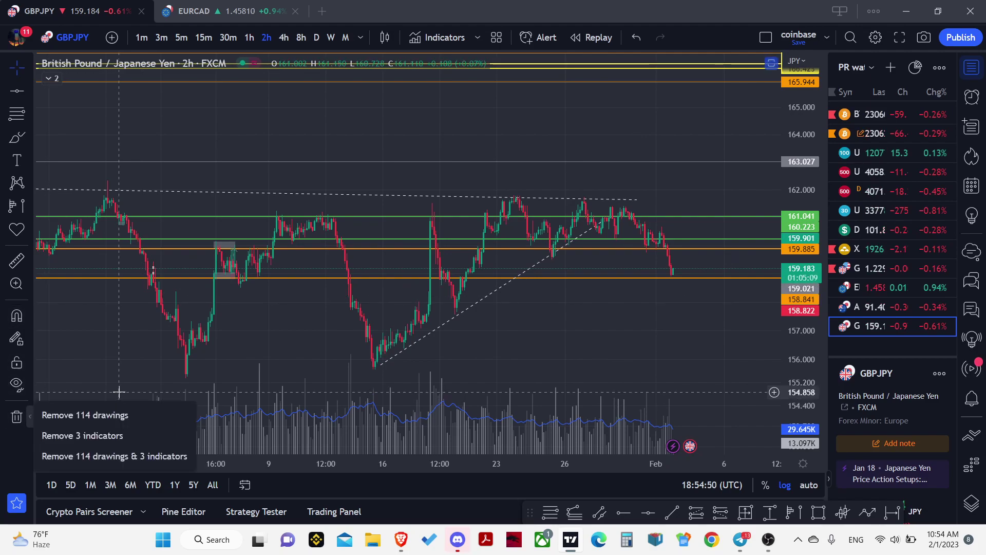
{"action": "left_click", "coordinate": [85, 411]}
{"action": "left_click", "coordinate": [229, 36]}
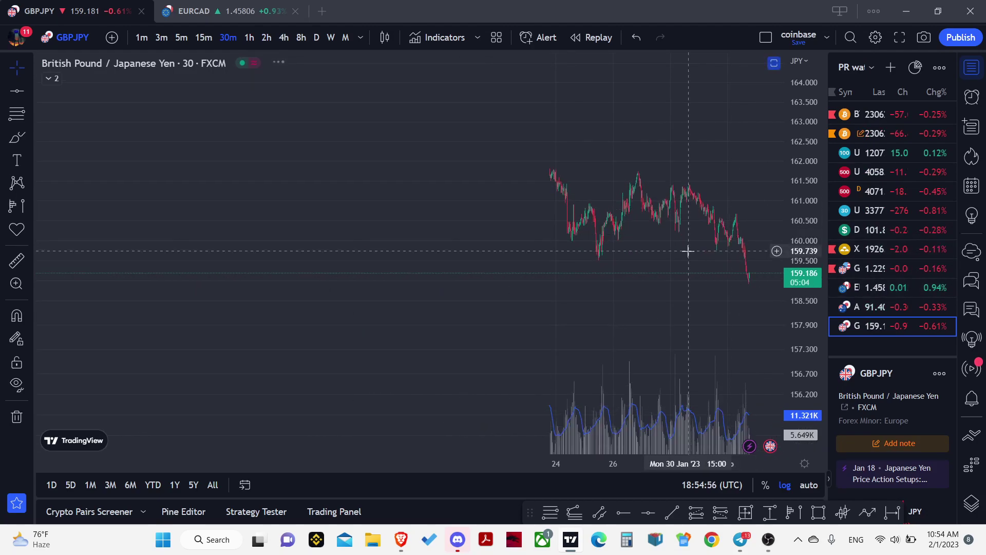
{"action": "scroll", "coordinate": [672, 263], "scroll_direction": "up", "scroll_amount": 1}
{"action": "left_click_drag", "start_coordinate": [672, 263], "coordinate": [591, 196]}
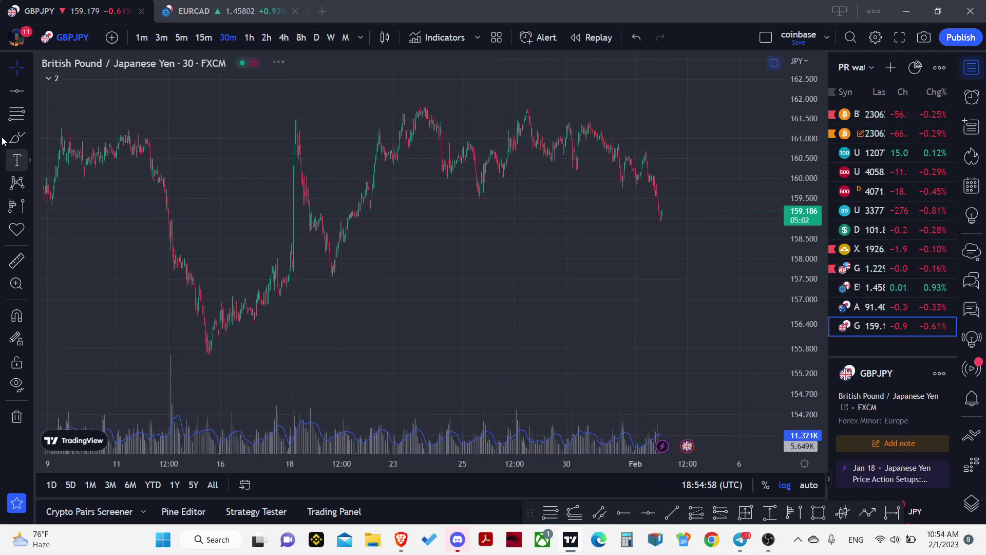
- Draw two long rectangle zones, at about 159.40–159.70 from 20 January and about 157.60–157.90 from the 19 January low, both extending past the latest candle
{"action": "left_click", "coordinate": [28, 135]}
{"action": "left_click", "coordinate": [62, 190]}
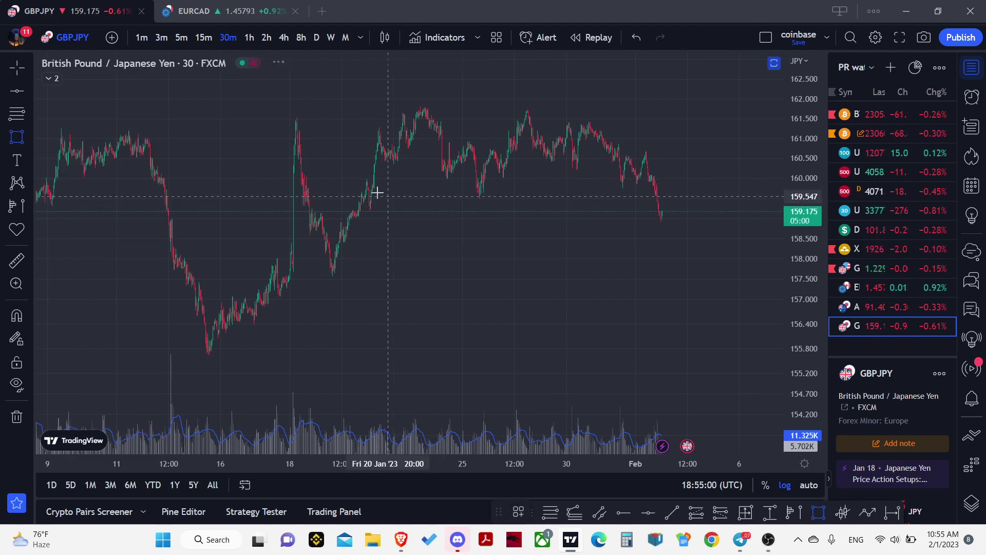
{"action": "left_click", "coordinate": [369, 191]}
{"action": "left_click", "coordinate": [708, 201]}
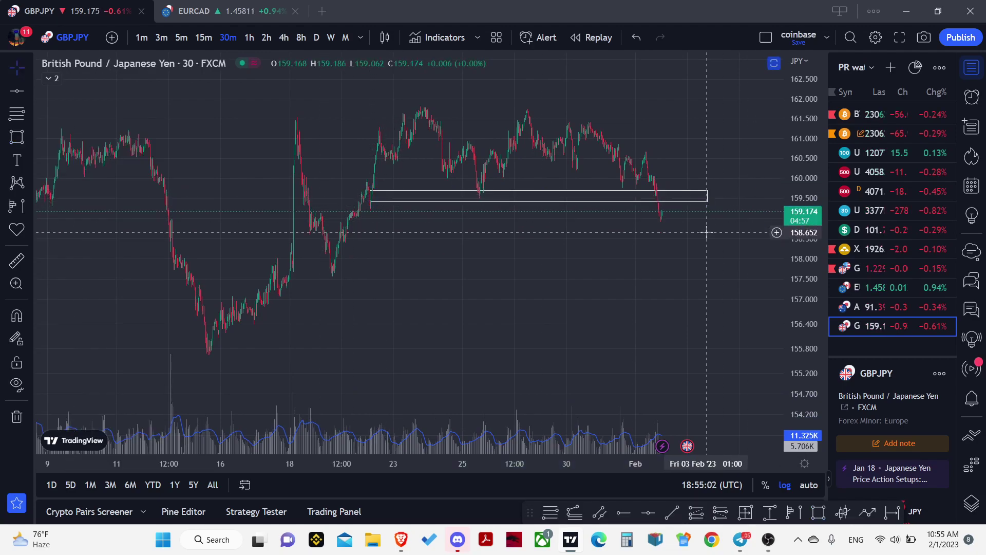
{"action": "scroll", "coordinate": [673, 253], "scroll_direction": "up", "scroll_amount": 3}
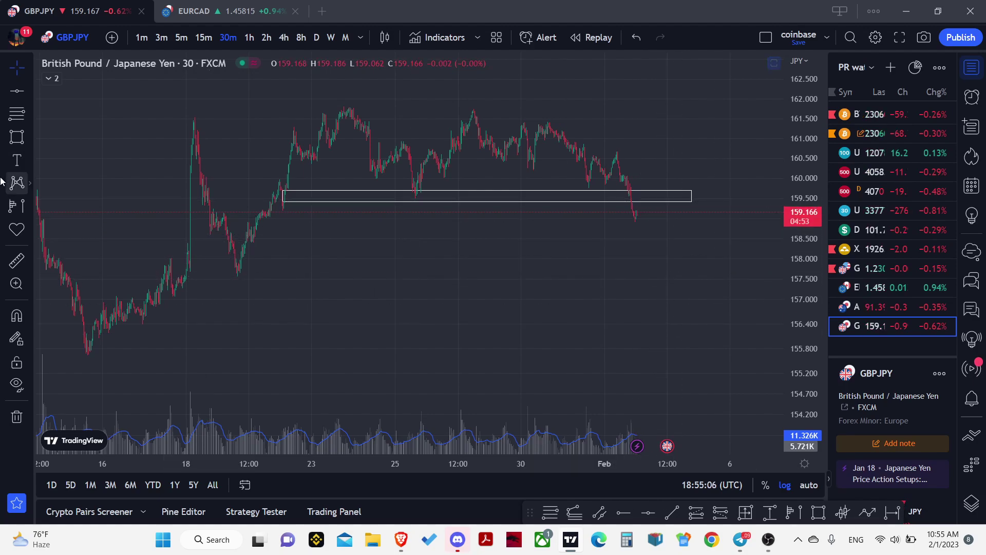
{"action": "left_click", "coordinate": [17, 144]}
{"action": "mouse_move", "coordinate": [229, 263]}
{"action": "left_mouse_down"}
{"action": "mouse_move", "coordinate": [698, 286]}
{"action": "mouse_move", "coordinate": [767, 276]}
{"action": "mouse_move", "coordinate": [739, 276]}
{"action": "left_mouse_up"}
- Draw a fixed range volume profile from the 19 January 06:30 low to the latest 1 February candle
{"action": "left_click", "coordinate": [17, 205]}
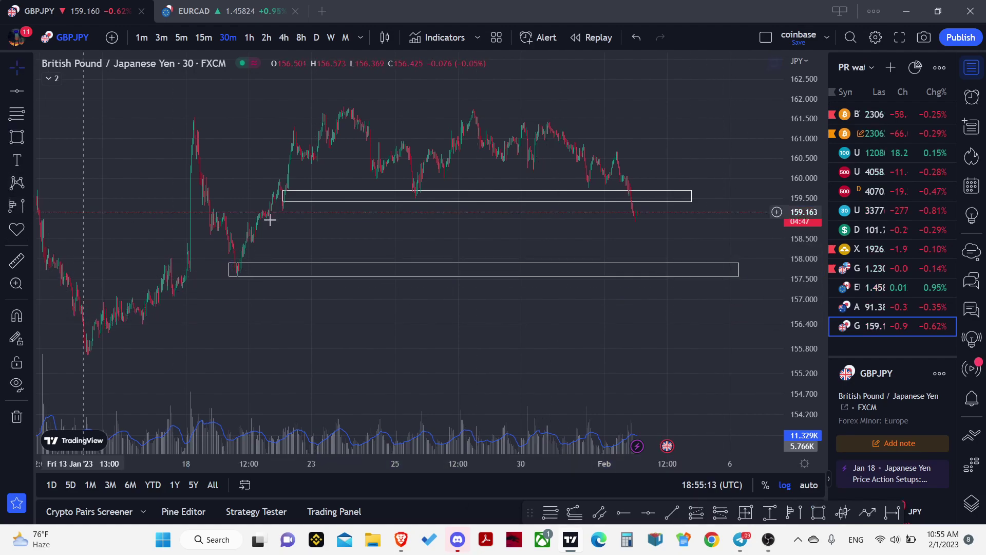
{"action": "left_click", "coordinate": [238, 232]}
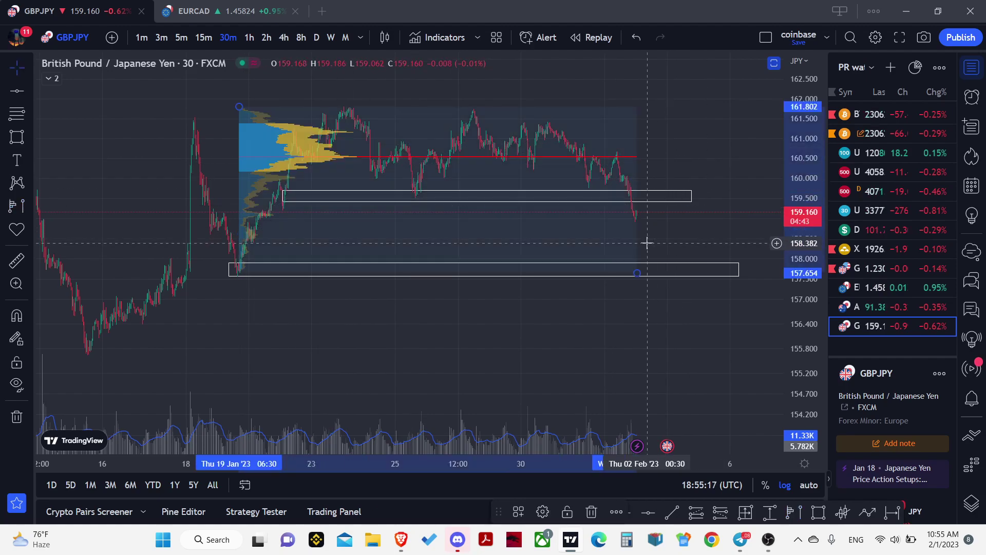
{"action": "left_click", "coordinate": [632, 237]}
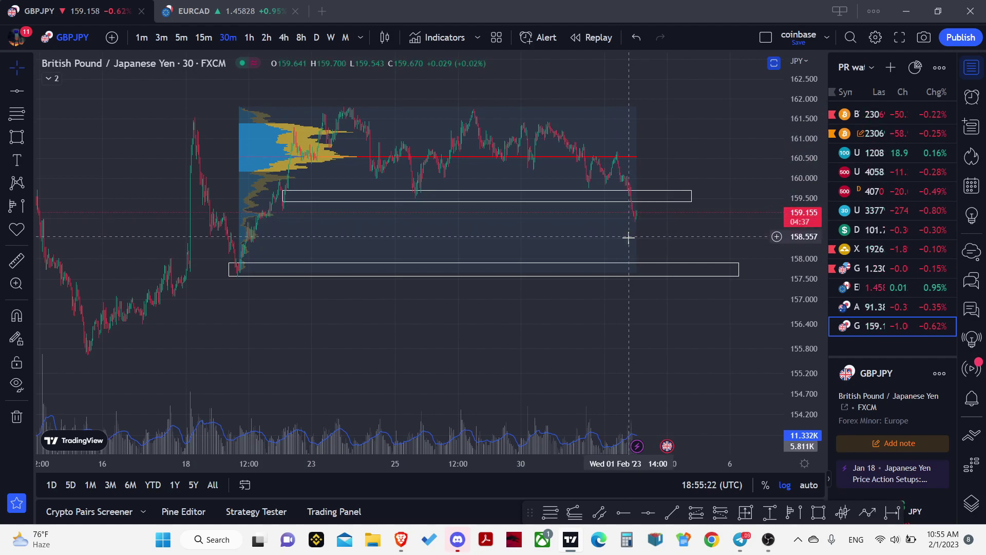
- Place horizontal lines at 158.605, between the two rectangle zones, and at 157.811, inside the lower zone
{"action": "left_click", "coordinate": [10, 95]}
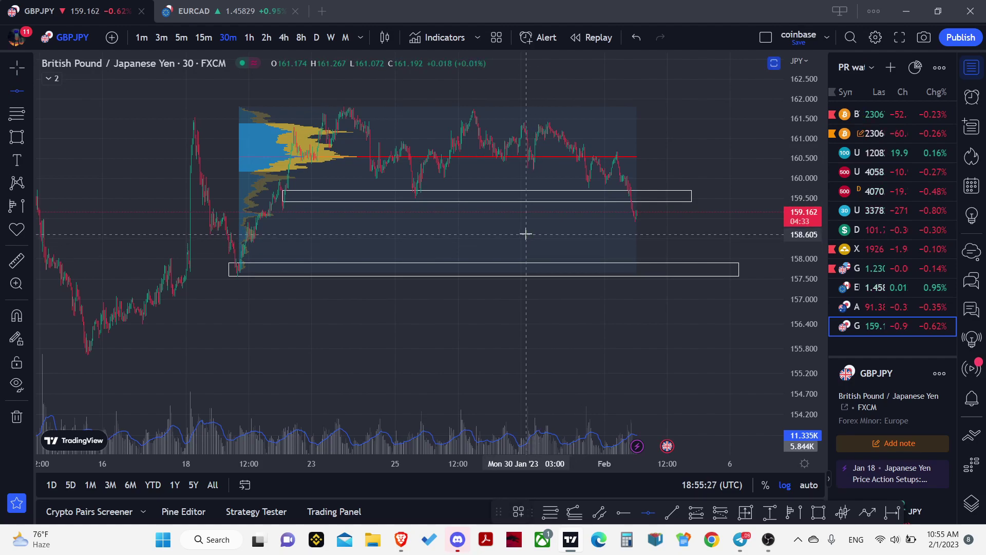
{"action": "left_click", "coordinate": [526, 234]}
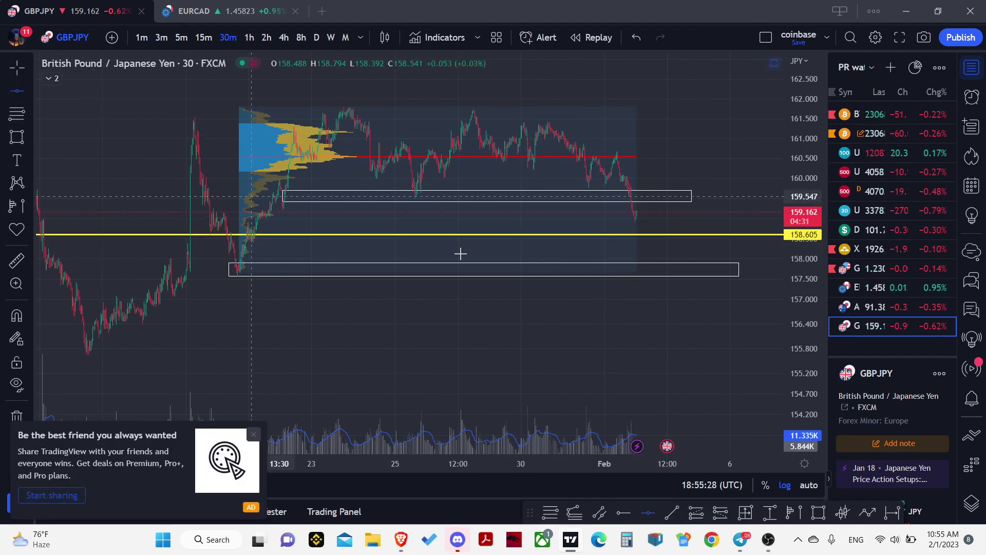
{"action": "key", "text": "alt+j"}
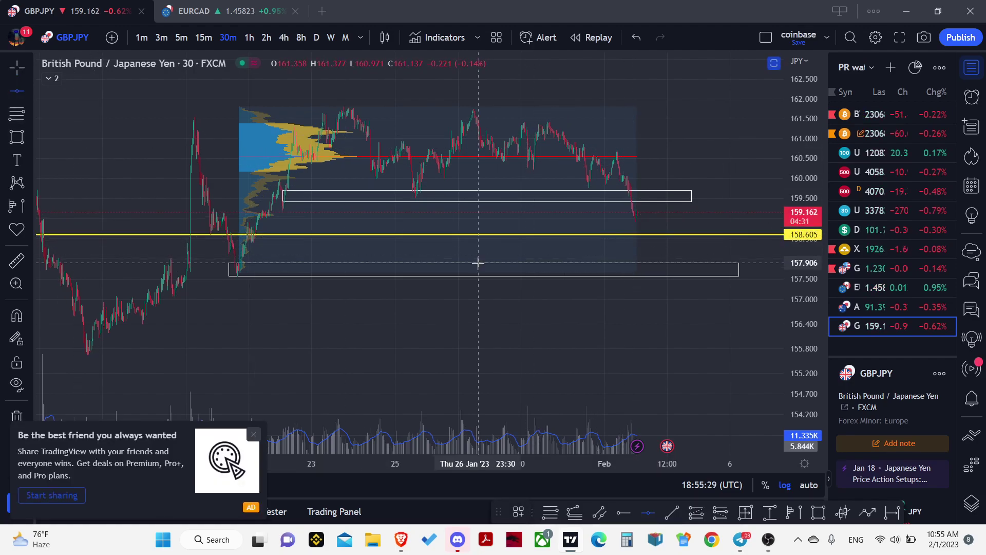
{"action": "left_click", "coordinate": [519, 267]}
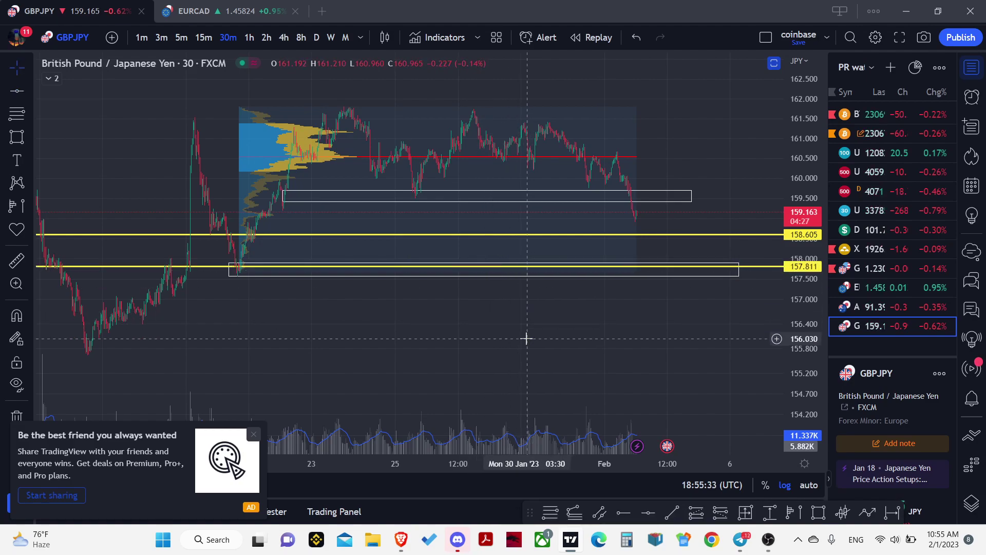
- Draw a short downward arrow from the latest candle at about 159.195 to about 158.700, just above the upper yellow line
{"action": "scroll", "coordinate": [529, 337], "scroll_direction": "down", "scroll_amount": 2}
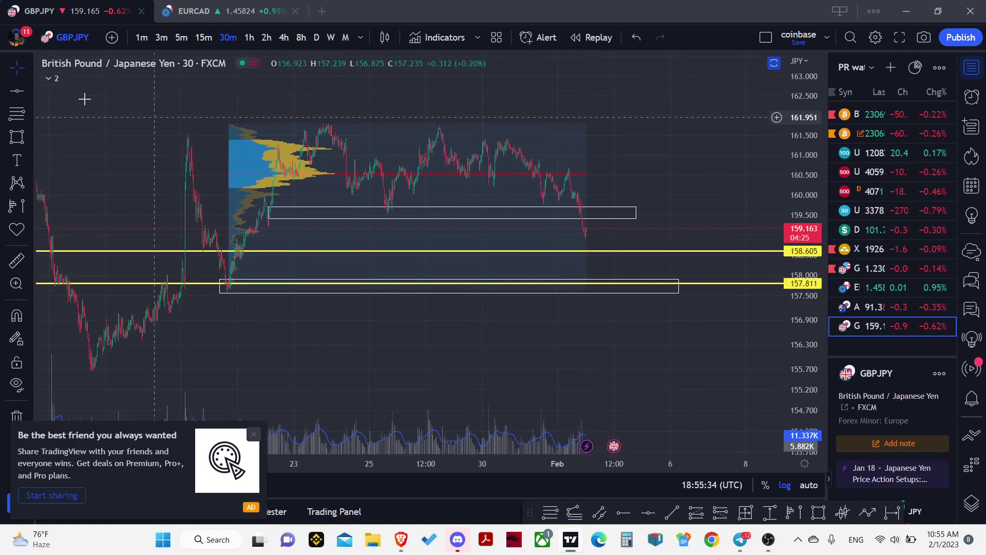
{"action": "left_click", "coordinate": [29, 93]}
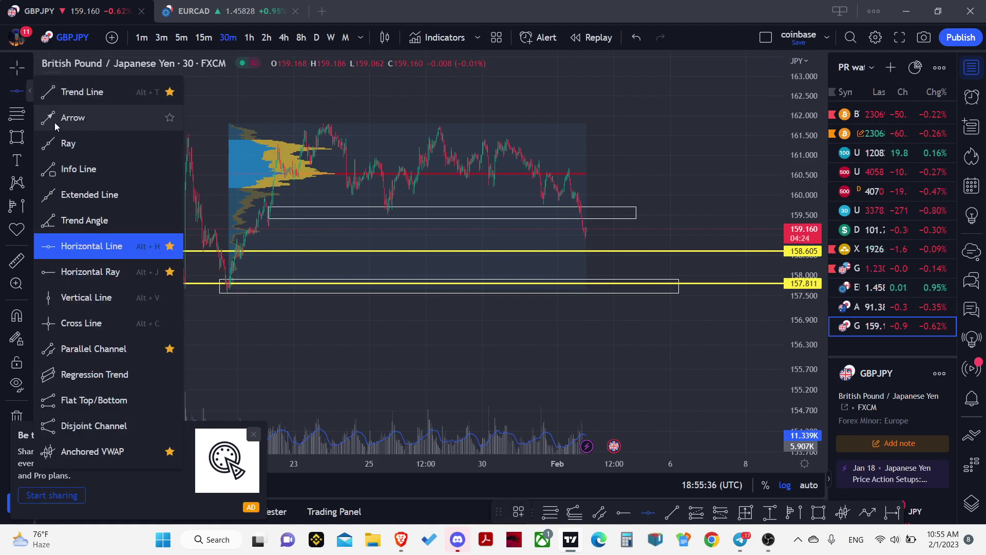
{"action": "left_click", "coordinate": [56, 126]}
{"action": "left_click_drag", "start_coordinate": [594, 228], "coordinate": [605, 247]}
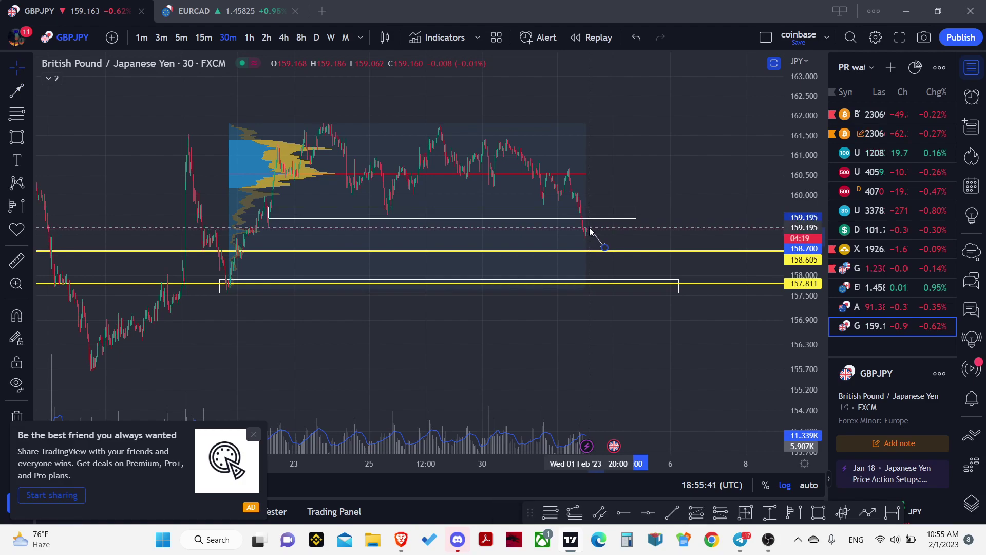
{"action": "left_click", "coordinate": [656, 231]}
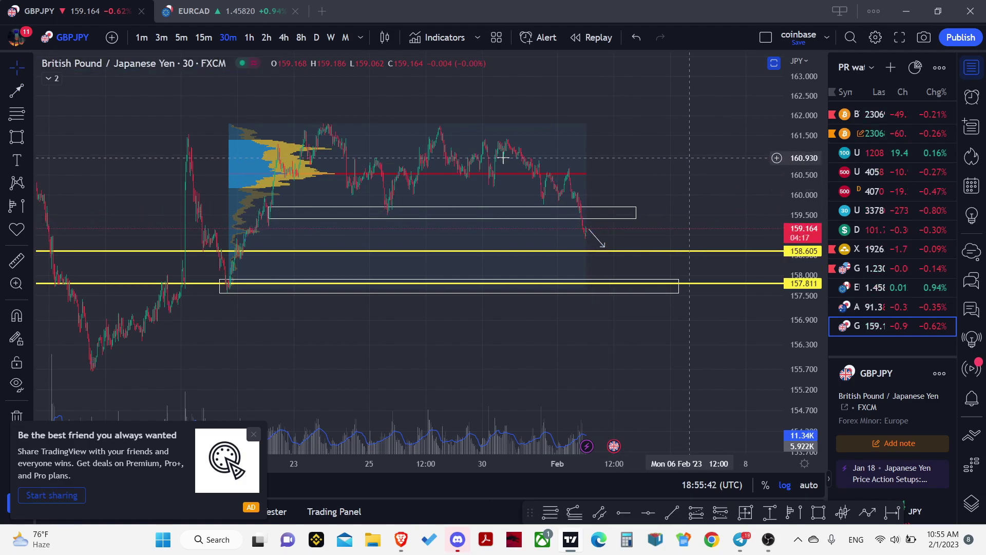
- Delete the fixed range volume profile from the GBPJPY chart
{"action": "left_click", "coordinate": [235, 159]}
{"action": "right_click", "coordinate": [234, 157]}
{"action": "left_click", "coordinate": [274, 314]}
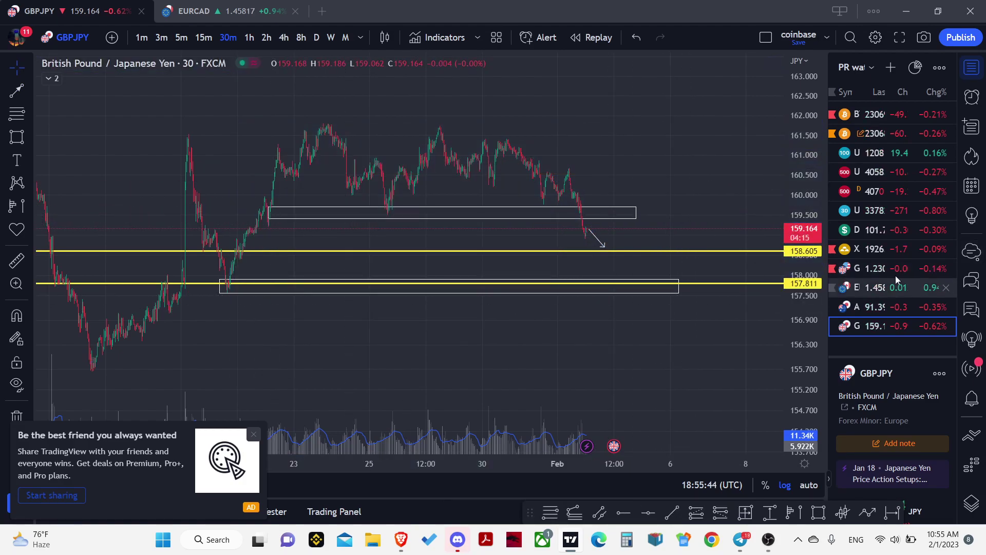
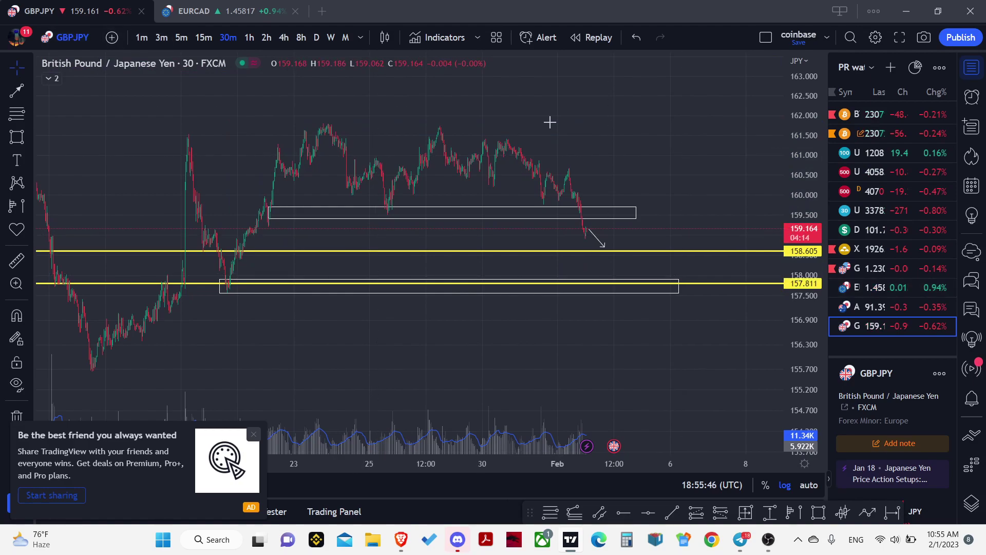
- Load the EURCAD chart from the watchlist and set its interval to 4 hours
{"action": "left_click", "coordinate": [873, 268]}
{"action": "left_click", "coordinate": [881, 290]}
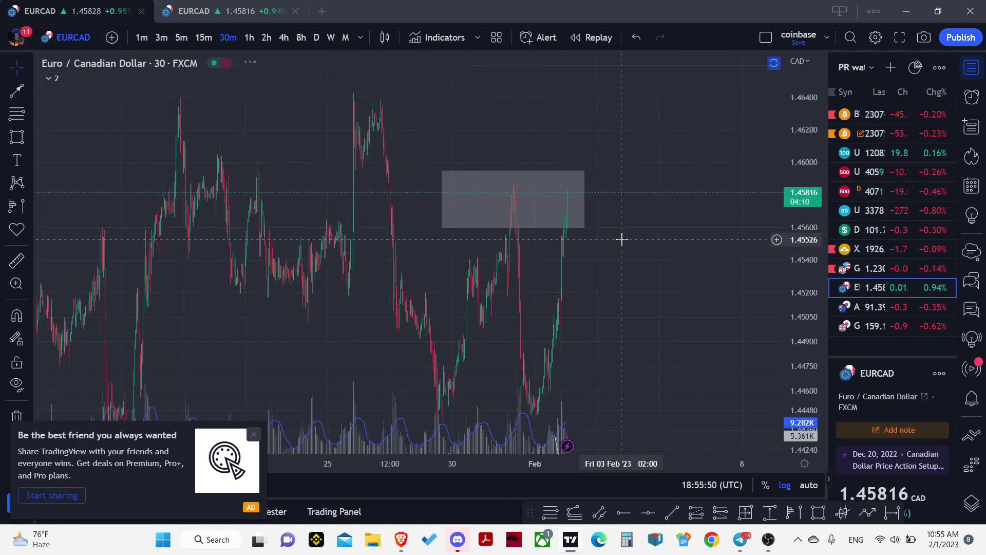
{"action": "scroll", "coordinate": [616, 326], "scroll_direction": "up", "scroll_amount": 4}
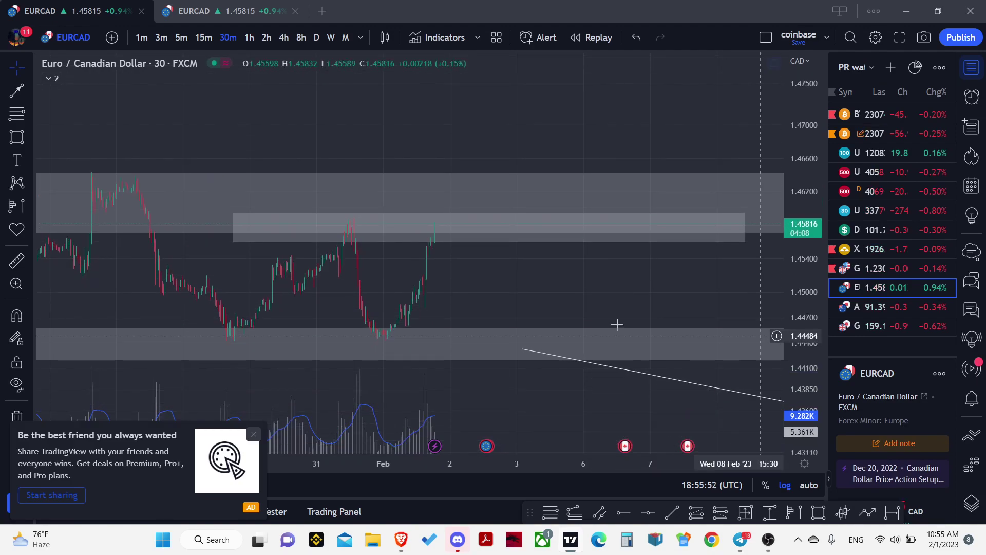
{"action": "left_click", "coordinate": [283, 36]}
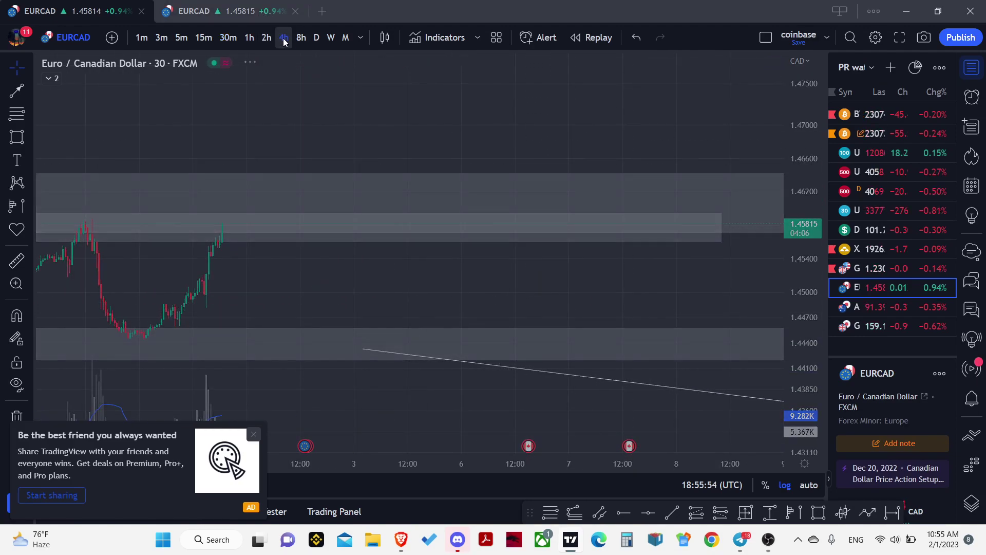
- Place a horizontal ray at 1.46422 from the late-January high on the 4-hour EURCAD chart
{"action": "scroll", "coordinate": [762, 154], "scroll_direction": "down", "scroll_amount": 1}
{"action": "left_click_drag", "start_coordinate": [805, 159], "coordinate": [665, 231]}
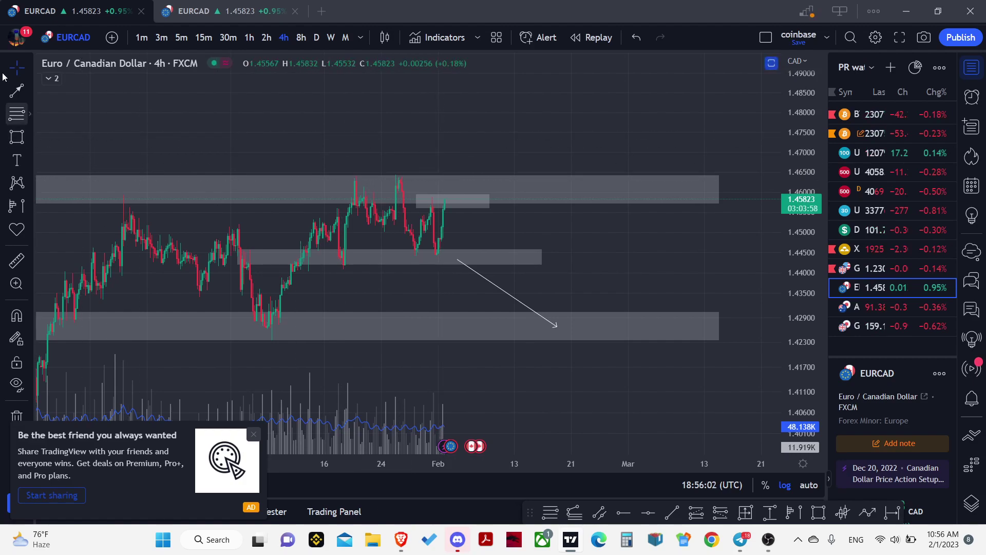
{"action": "left_click", "coordinate": [25, 94]}
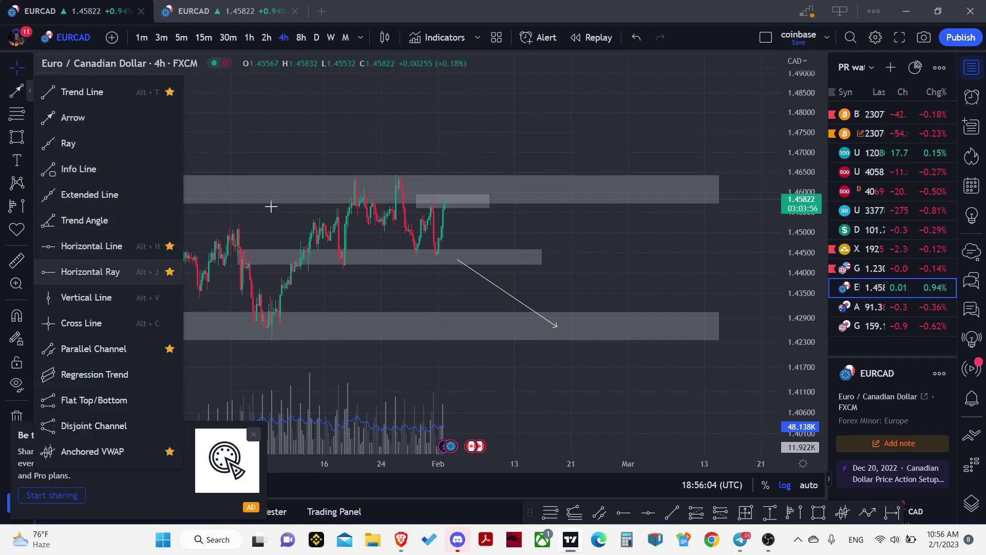
{"action": "left_click", "coordinate": [82, 272]}
{"action": "left_click", "coordinate": [395, 175]}
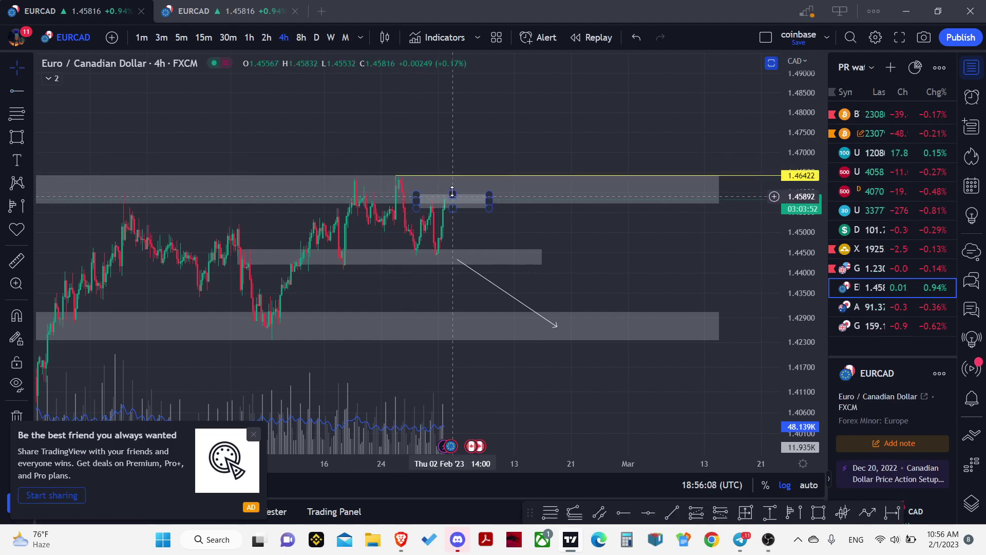
- Brush a short curved arc under each of the two latest EURCAD lows, near 1.44500 in the middle zone
{"action": "scroll", "coordinate": [590, 209], "scroll_direction": "down", "scroll_amount": 3}
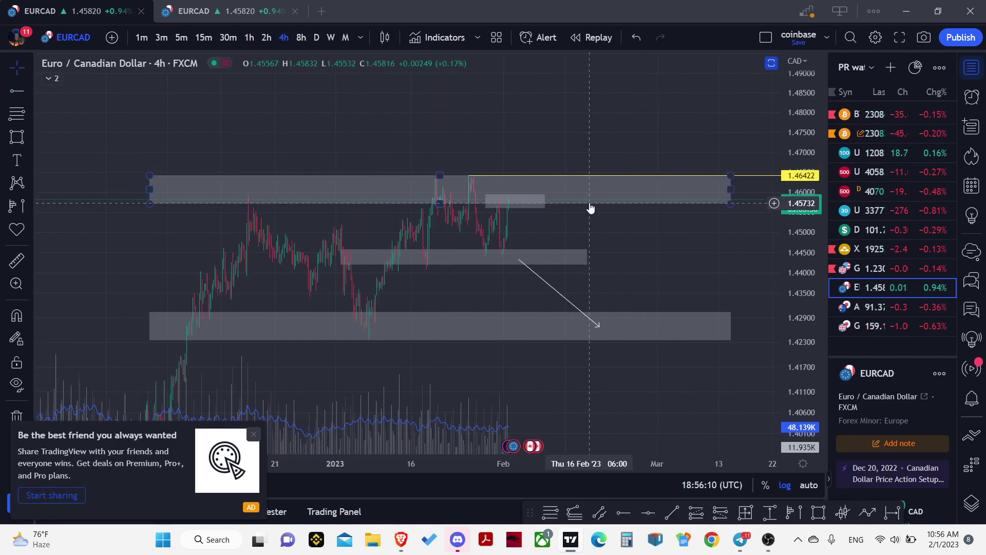
{"action": "left_click", "coordinate": [32, 138]}
{"action": "left_click", "coordinate": [51, 139]}
{"action": "scroll", "coordinate": [616, 177], "scroll_direction": "up", "scroll_amount": 3}
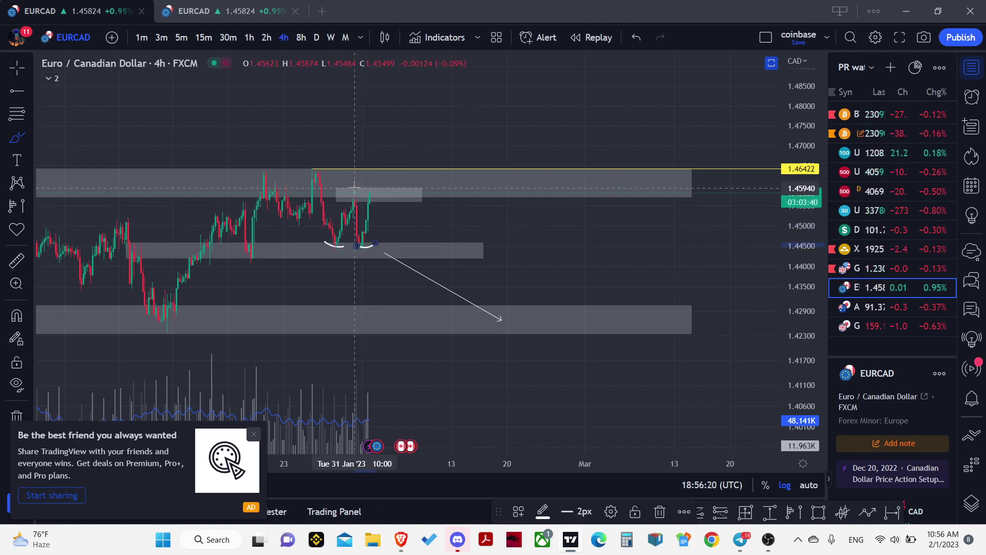
- Brush resistance lines at about 1.4642 and 1.4594, a reversal curve between them, and small marks in the two lower zones
{"action": "scroll", "coordinate": [360, 169], "scroll_direction": "down", "scroll_amount": 2}
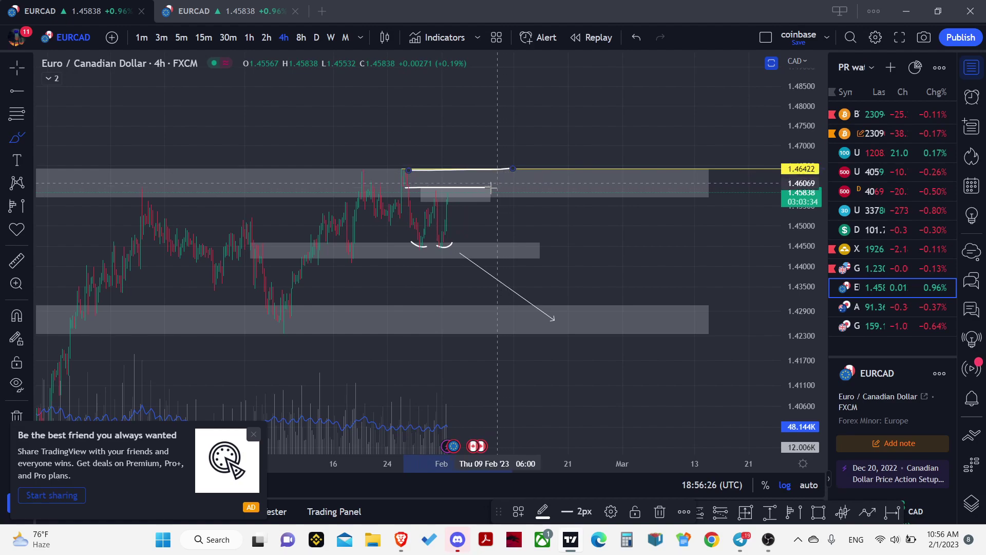
{"action": "left_click_drag", "start_coordinate": [461, 188], "coordinate": [467, 173]}
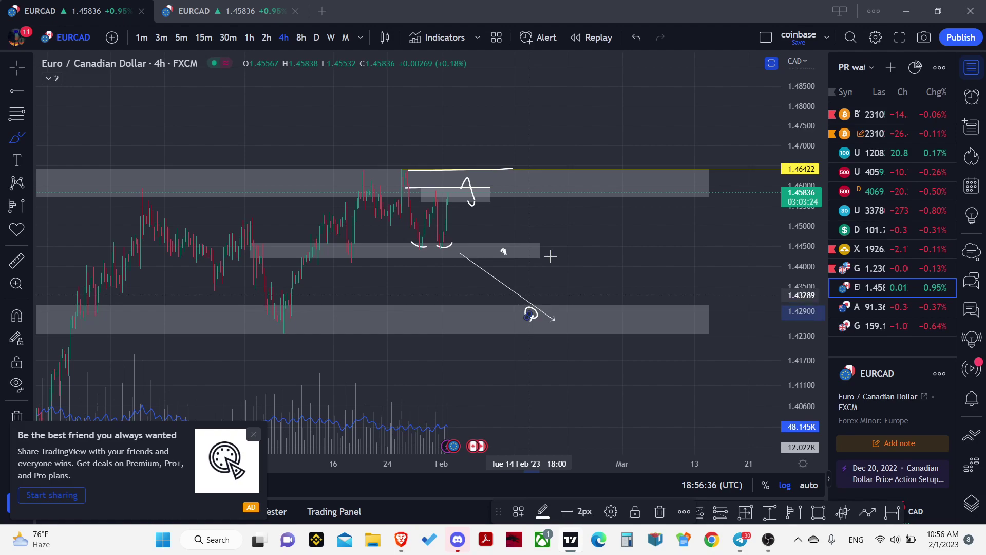
{"action": "key", "text": "Escape"}
{"action": "scroll", "coordinate": [562, 226], "scroll_direction": "left", "scroll_amount": 5}
{"action": "scroll", "coordinate": [563, 216], "scroll_direction": "right", "scroll_amount": 6}
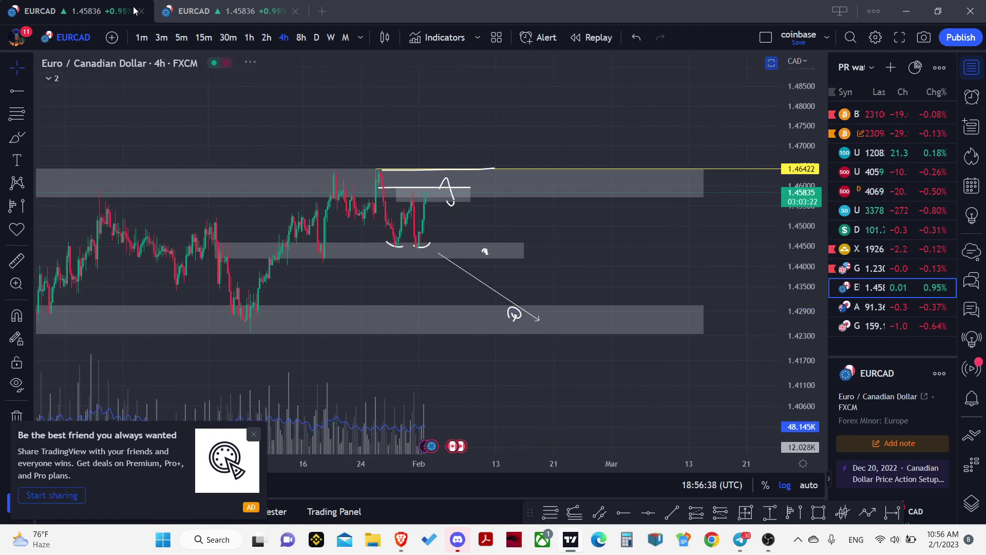
- Switch EURCAD to the 30-minute interval and examine the latest rally into the upper resistance zone
{"action": "left_click", "coordinate": [227, 38]}
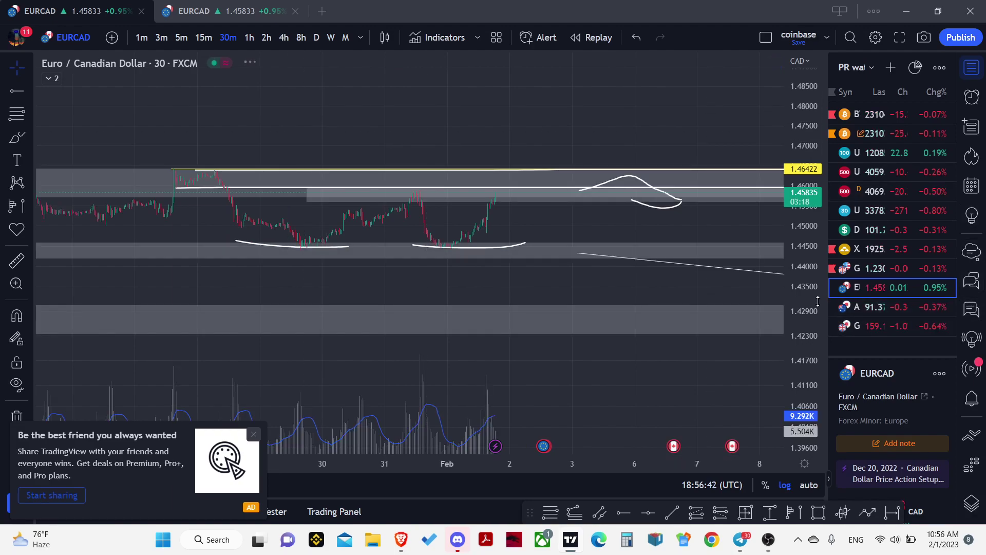
{"action": "scroll", "coordinate": [534, 147], "scroll_direction": "up", "scroll_amount": 3}
{"action": "left_click_drag", "start_coordinate": [520, 178], "coordinate": [672, 264]}
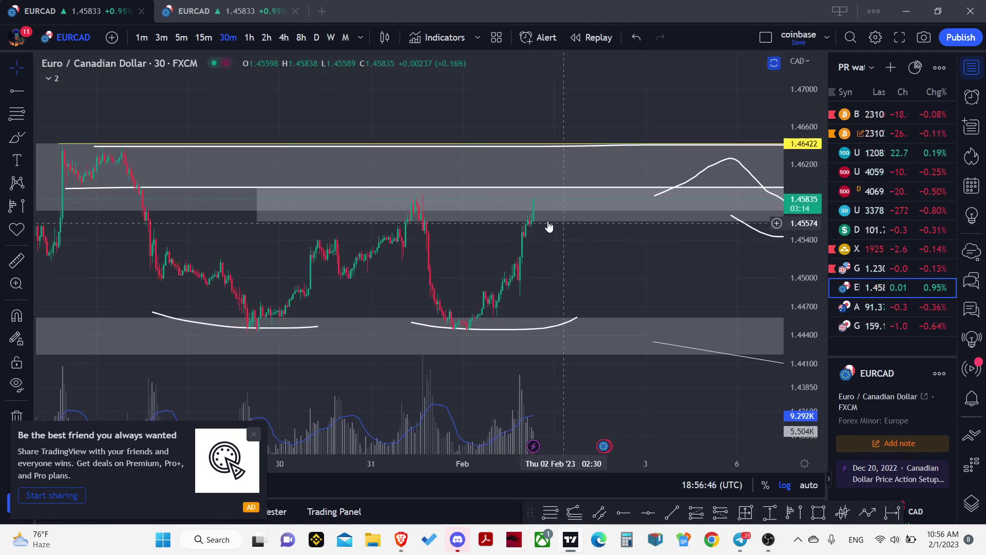
{"action": "scroll", "coordinate": [534, 235], "scroll_direction": "down", "scroll_amount": 2}
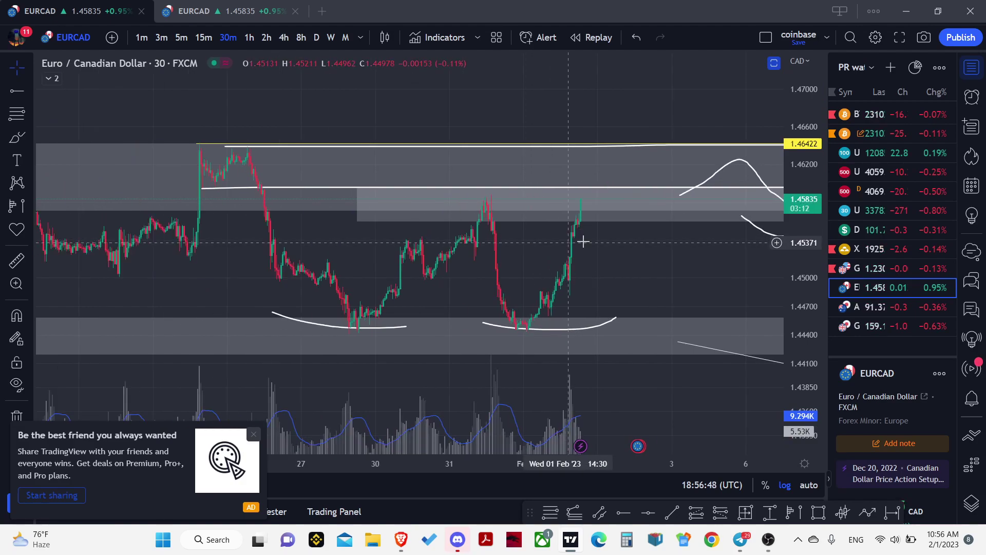
{"action": "scroll", "coordinate": [583, 241], "scroll_direction": "down", "scroll_amount": 1}
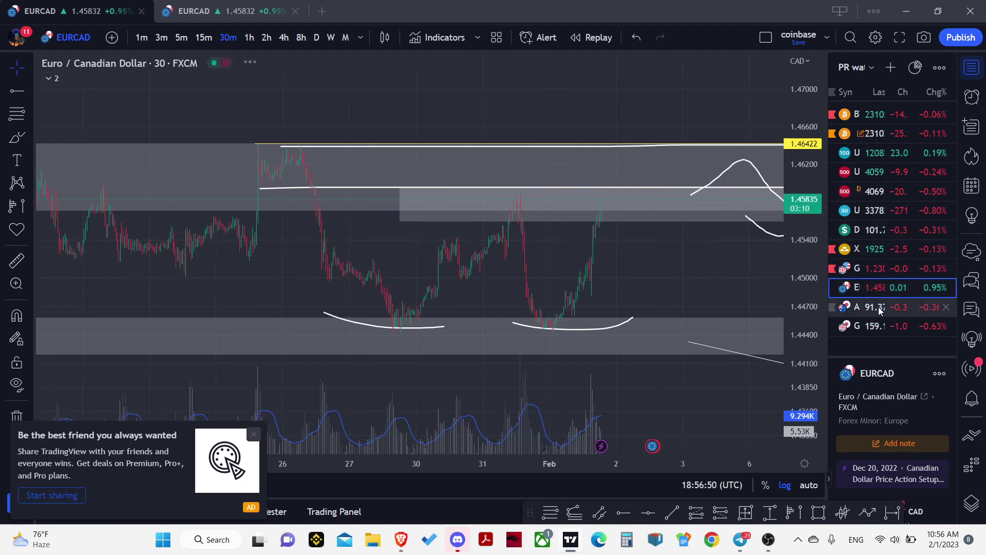
- Load the AUDJPY chart from the watchlist and remove all of its existing drawings
{"action": "left_click", "coordinate": [880, 308]}
{"action": "left_click_drag", "start_coordinate": [627, 195], "coordinate": [698, 82]}
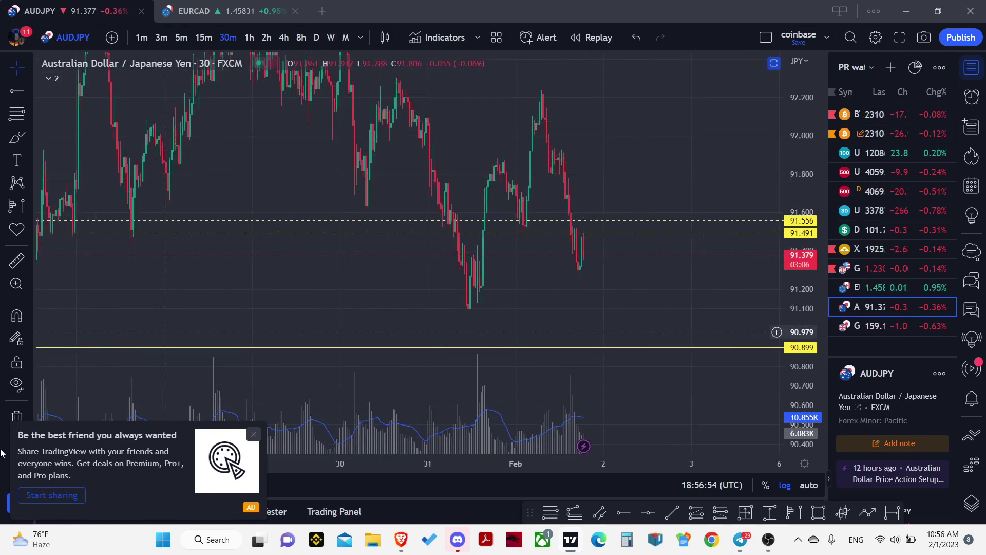
{"action": "left_click", "coordinate": [25, 417]}
{"action": "left_click", "coordinate": [46, 410]}
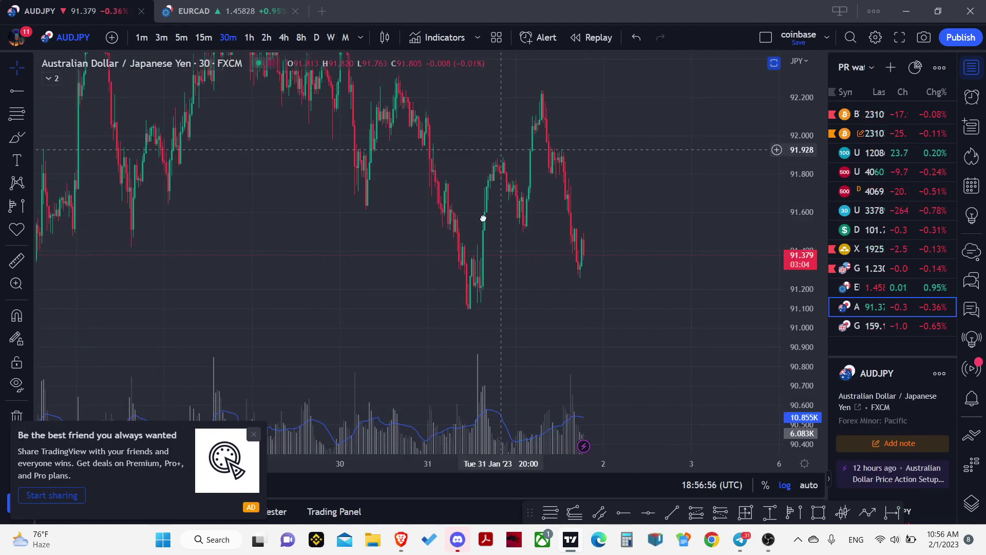
- Draw two rectangle support zones on AUDJPY, at about 90.00 to 90.45 and about 91.00 to 91.28, extending past the latest candle
{"action": "scroll", "coordinate": [544, 381], "scroll_direction": "down", "scroll_amount": 3}
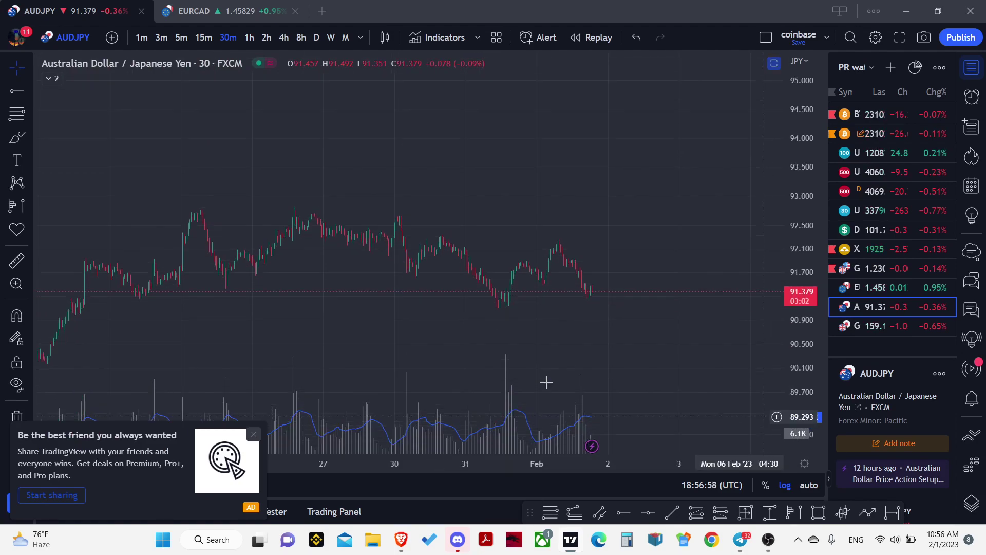
{"action": "left_click_drag", "start_coordinate": [554, 364], "coordinate": [522, 264]}
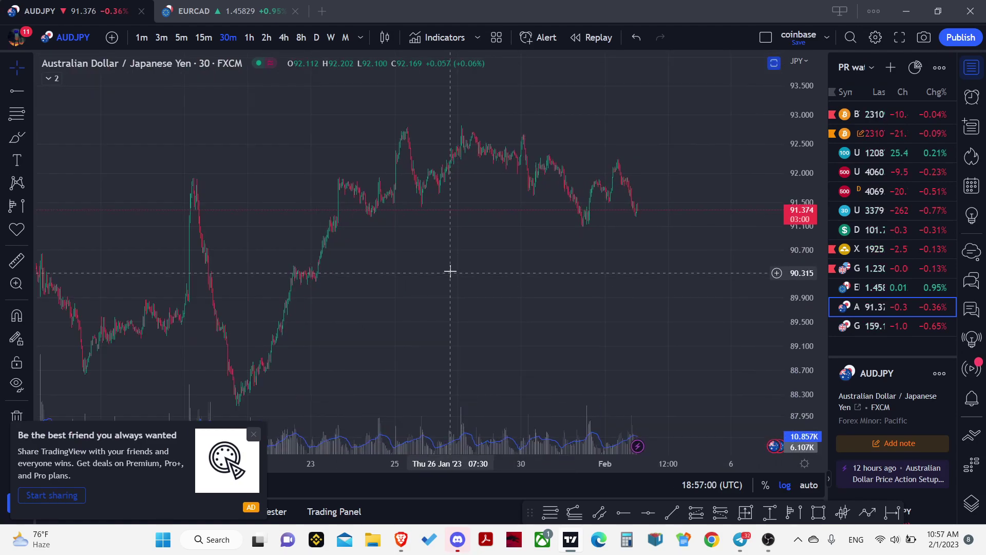
{"action": "left_click", "coordinate": [25, 140]}
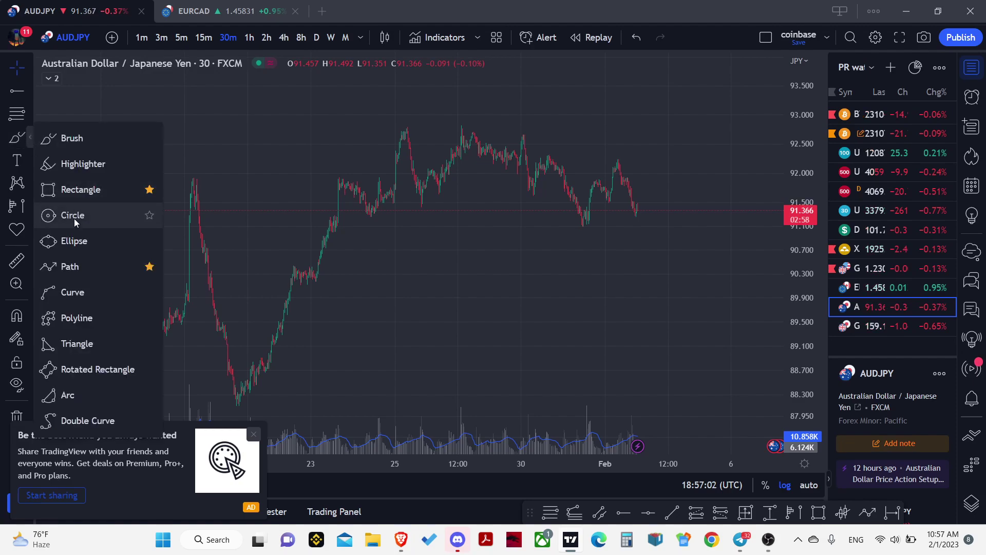
{"action": "left_click", "coordinate": [67, 189]}
{"action": "mouse_move", "coordinate": [278, 265]}
{"action": "left_mouse_down"}
{"action": "mouse_move", "coordinate": [689, 300]}
{"action": "mouse_move", "coordinate": [745, 292]}
{"action": "left_mouse_up"}
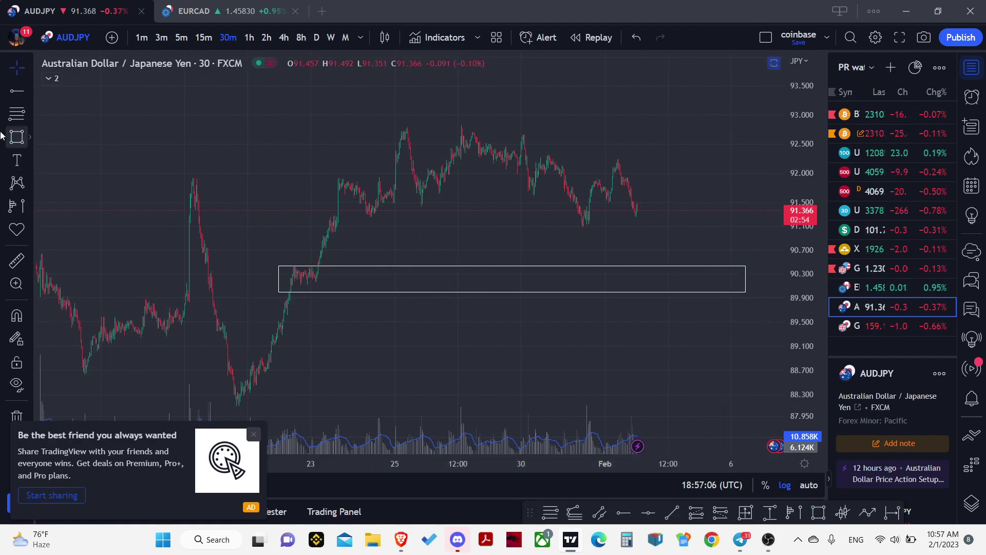
{"action": "key", "text": "alt+shift+r"}
{"action": "left_click_drag", "start_coordinate": [326, 215], "coordinate": [714, 232]}
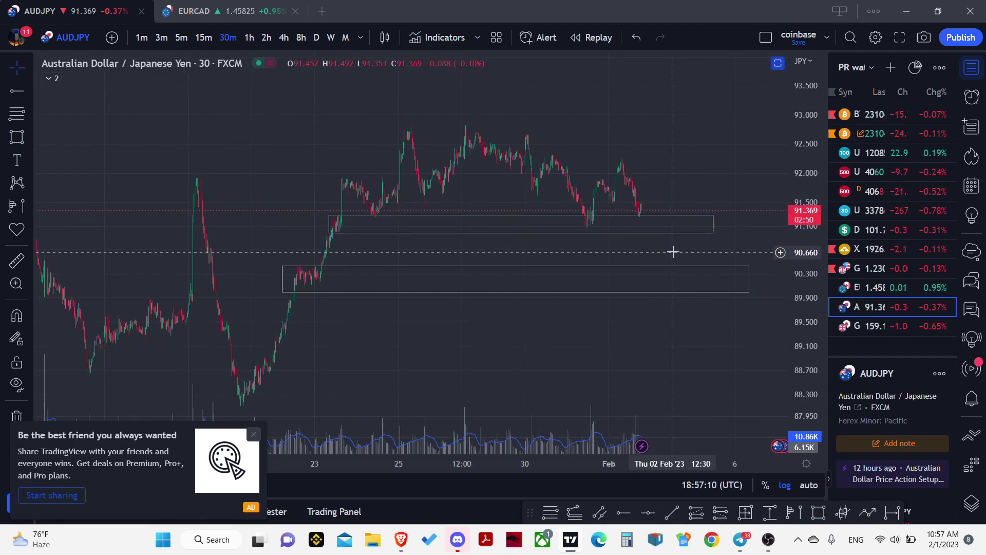
- Add a fixed range volume profile to AUDJPY from 23 Jan 15:30 to the latest candle on 1 Feb
{"action": "left_click", "coordinate": [14, 140]}
{"action": "left_click", "coordinate": [17, 205]}
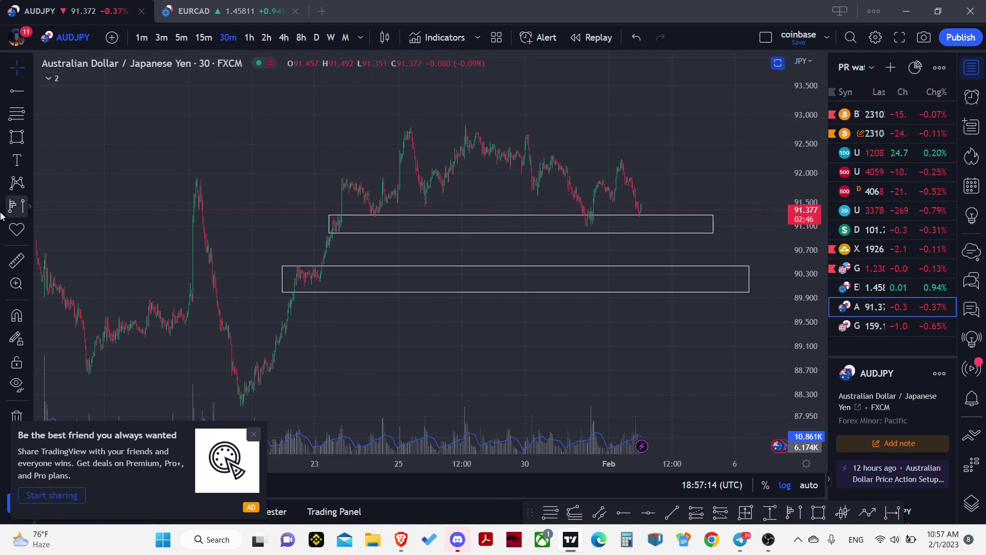
{"action": "left_click", "coordinate": [341, 196]}
{"action": "left_click", "coordinate": [637, 167]}
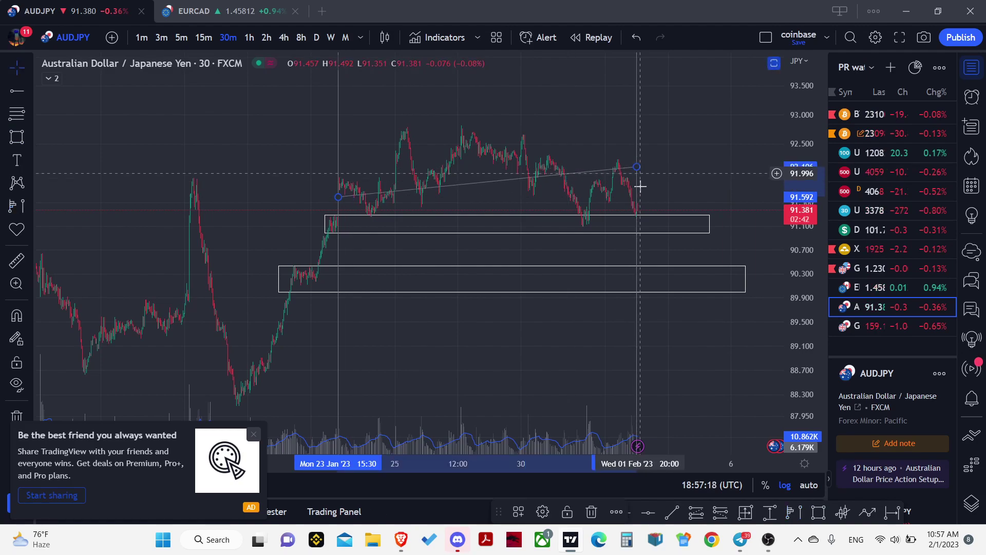
{"action": "left_click", "coordinate": [641, 189]}
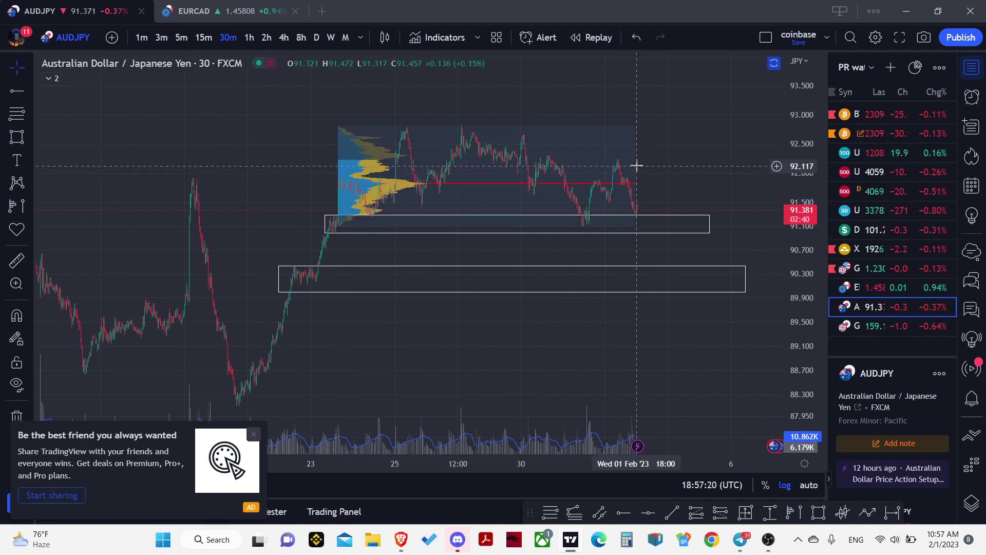
- Place horizontal rays at the volume profile's value area edges, at 92.226 and 91.298
{"action": "key", "text": "alt+t"}
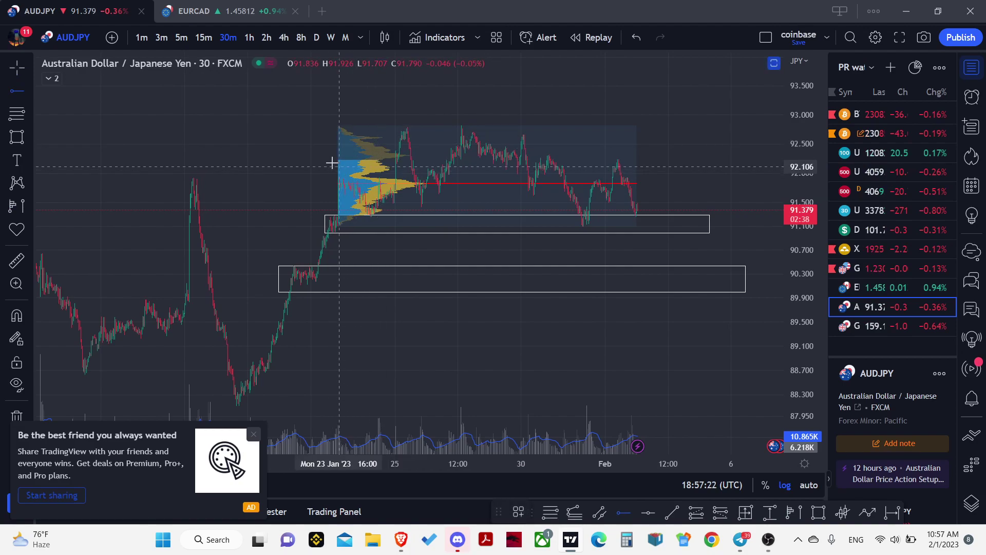
{"action": "left_click", "coordinate": [334, 160]}
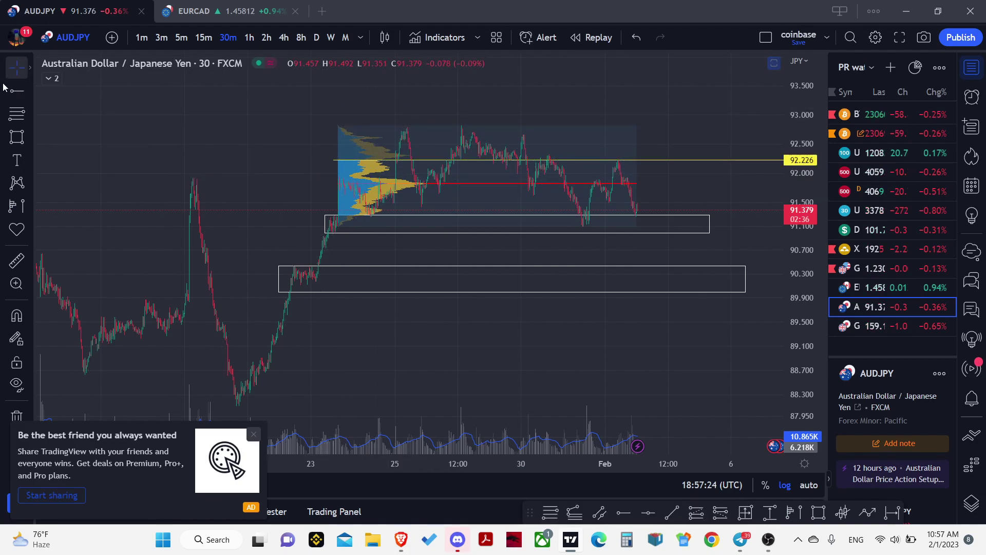
{"action": "key", "text": "alt+j"}
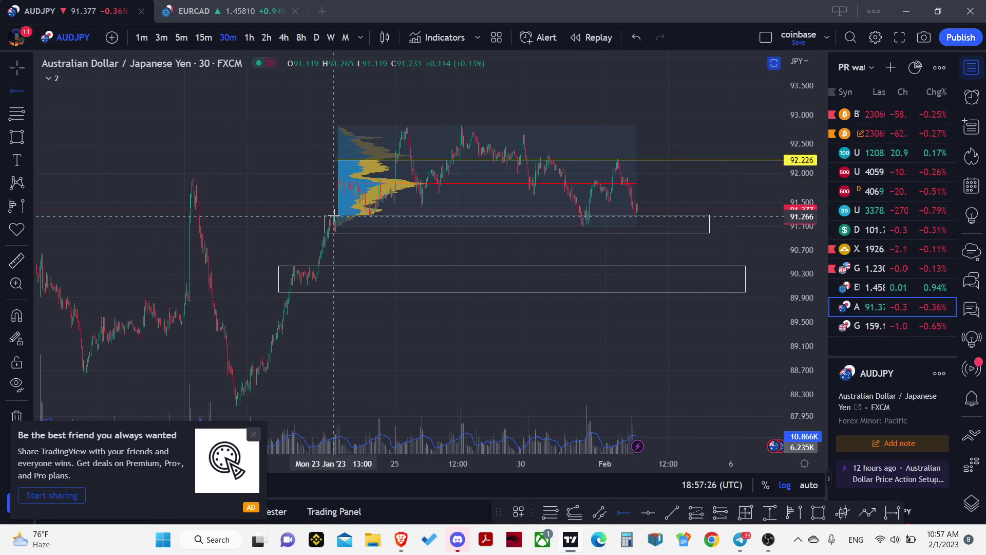
{"action": "left_click", "coordinate": [334, 214]}
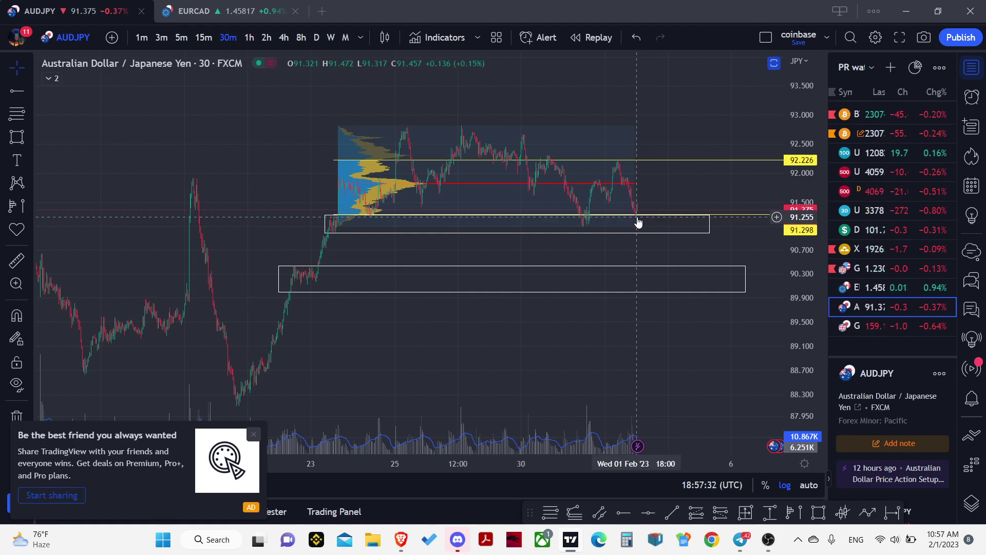
- Place horizontal rays at 91.516, from the recent swing low, and at 91.832, on the volume profile's red point-of-control line
{"action": "key", "text": "alt+j"}
{"action": "left_click", "coordinate": [604, 202]}
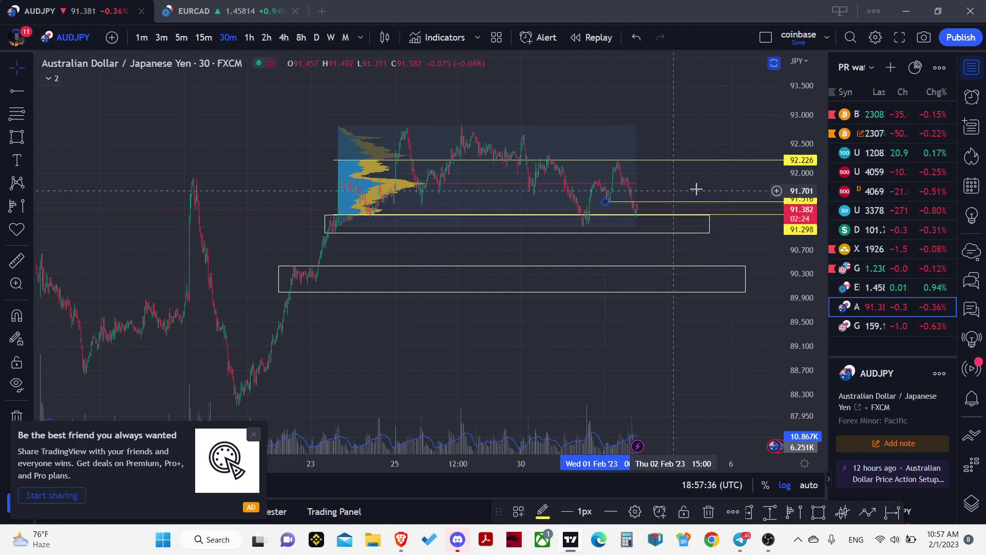
{"action": "left_click", "coordinate": [13, 93]}
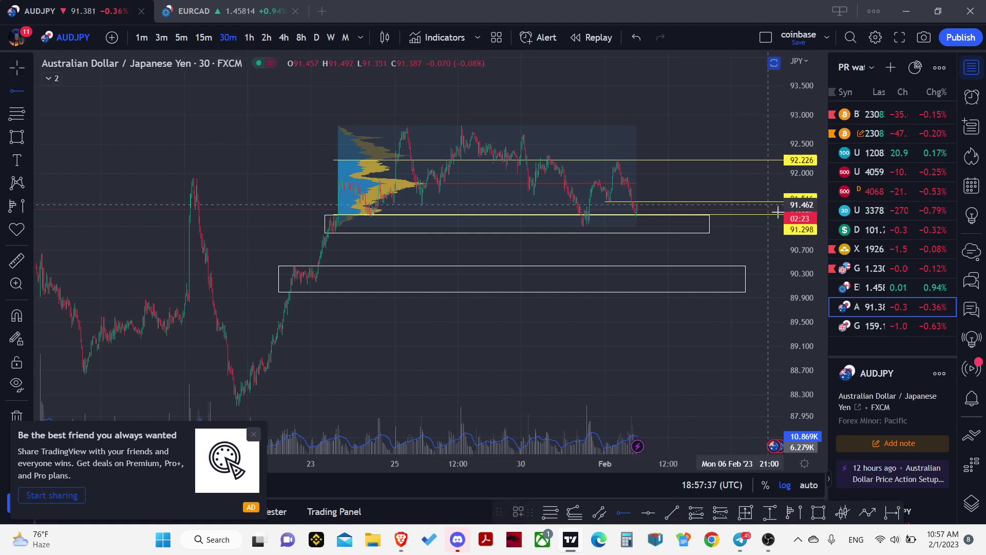
{"action": "left_click", "coordinate": [635, 183]}
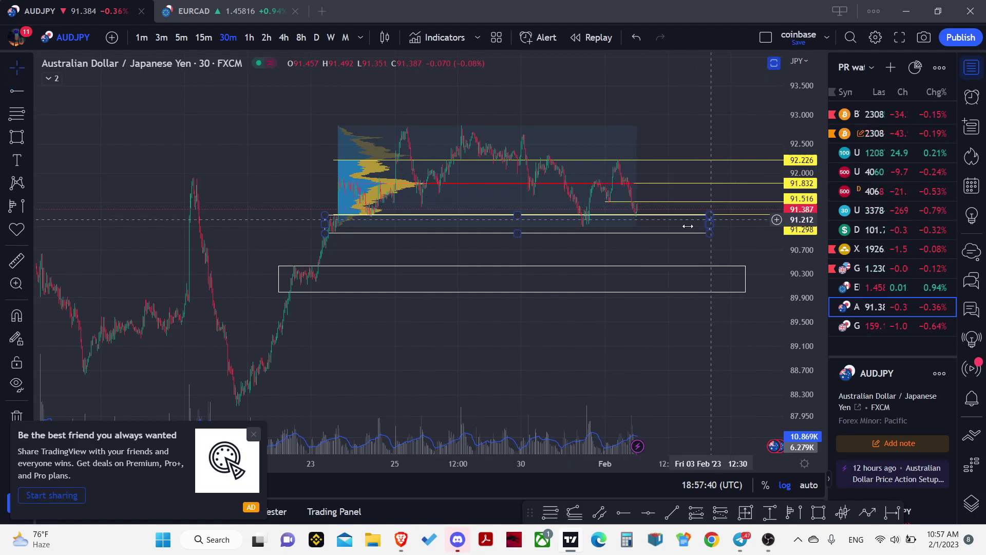
- Delete the fixed range volume profile from the AUDJPY chart and review the remaining levels and zones
{"action": "right_click", "coordinate": [365, 188]}
{"action": "left_click", "coordinate": [399, 338]}
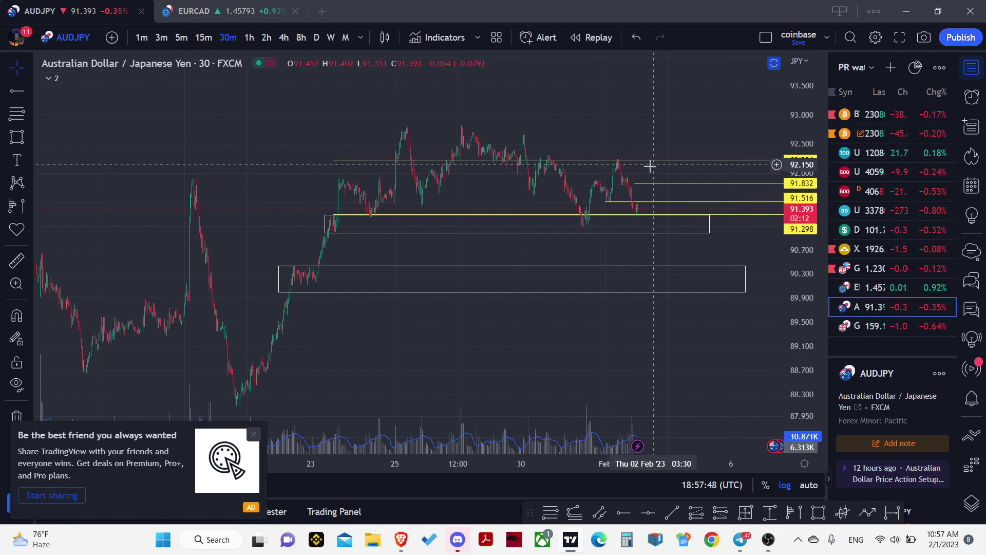
{"action": "scroll", "coordinate": [638, 171], "scroll_direction": "up", "scroll_amount": 4}
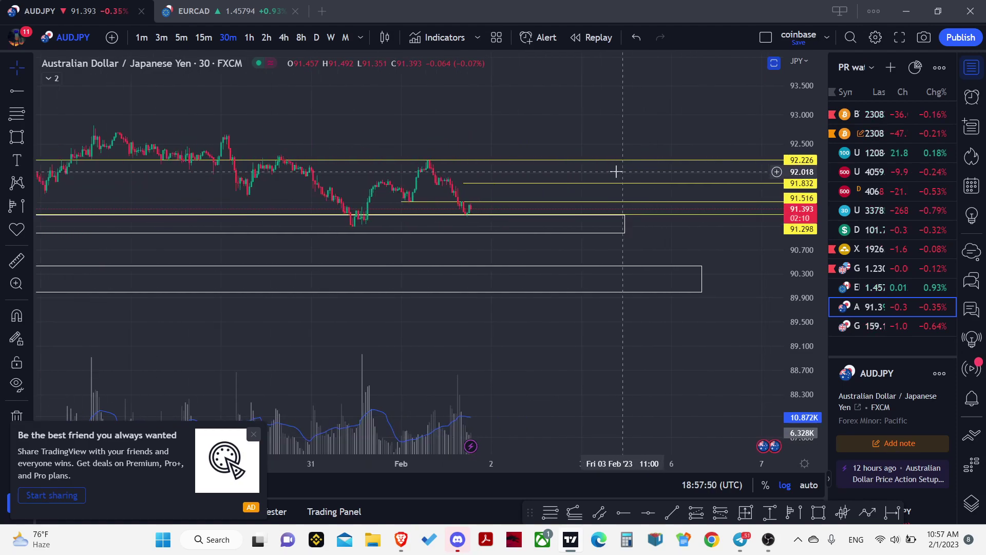
{"action": "scroll", "coordinate": [520, 173], "scroll_direction": "down", "scroll_amount": 4}
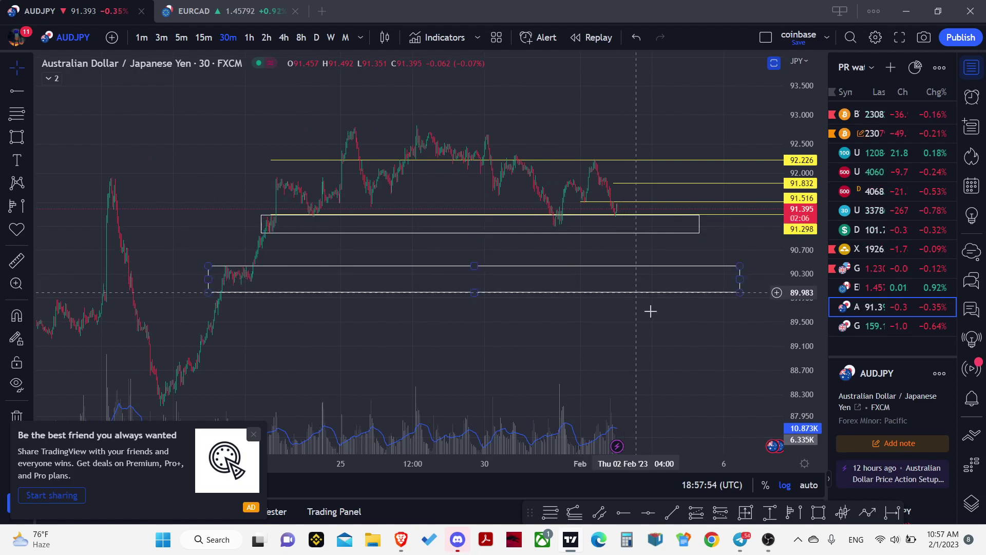
{"action": "scroll", "coordinate": [650, 311], "scroll_direction": "down", "scroll_amount": 5}
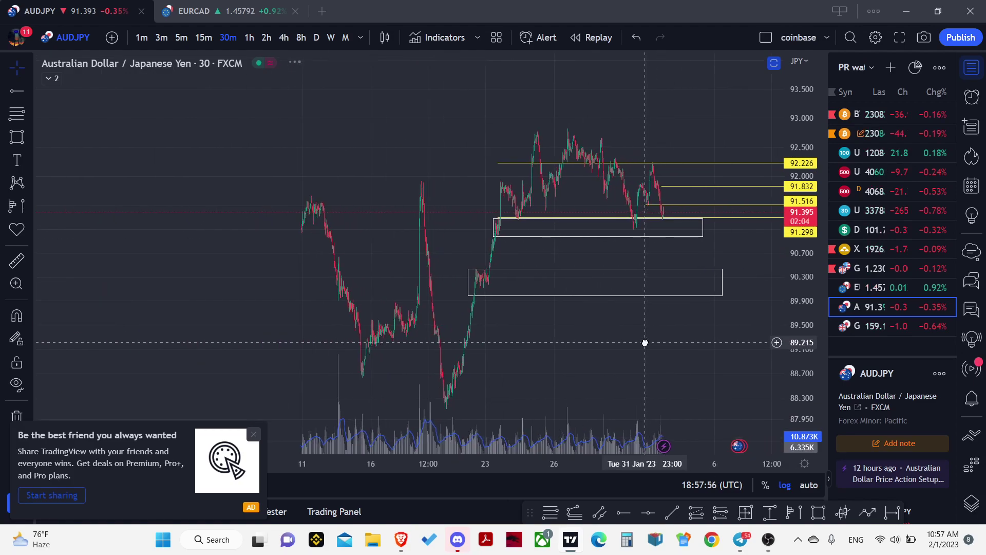
- Load the GBPJPY chart from the watchlist
{"action": "left_click", "coordinate": [863, 324]}
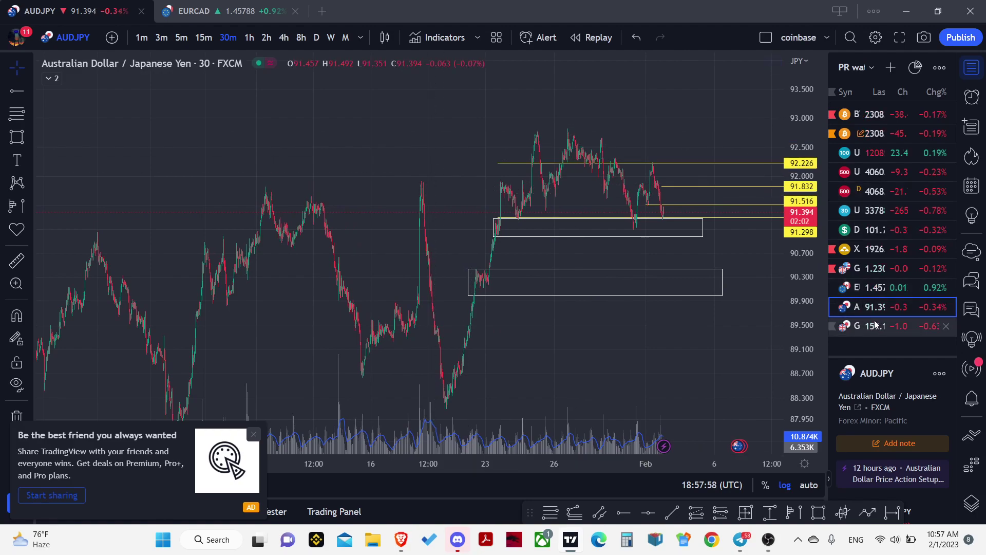
{"action": "scroll", "coordinate": [658, 205], "scroll_direction": "up", "scroll_amount": 4}
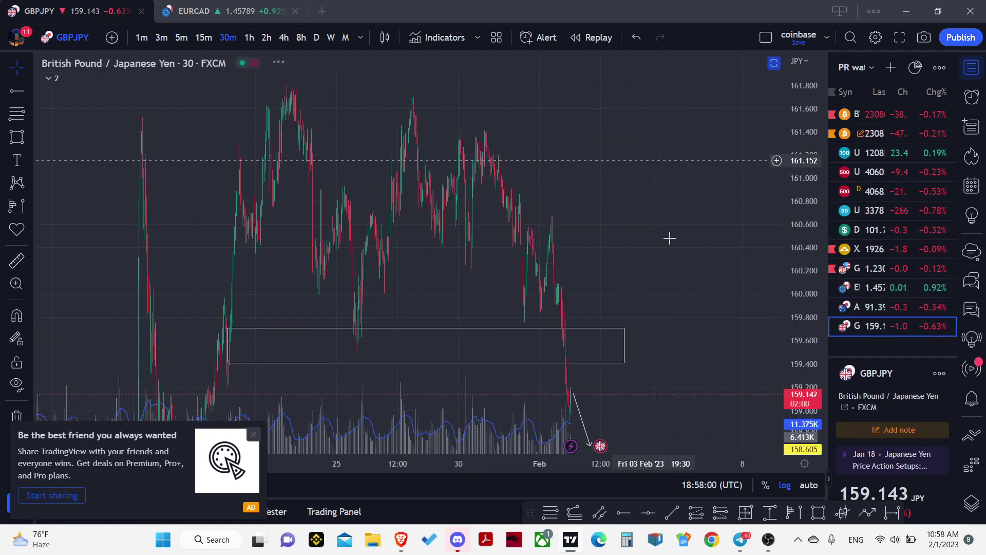
- Return to the AUDJPY chart and review its marked levels and the demand zones below price
{"action": "left_click", "coordinate": [880, 306]}
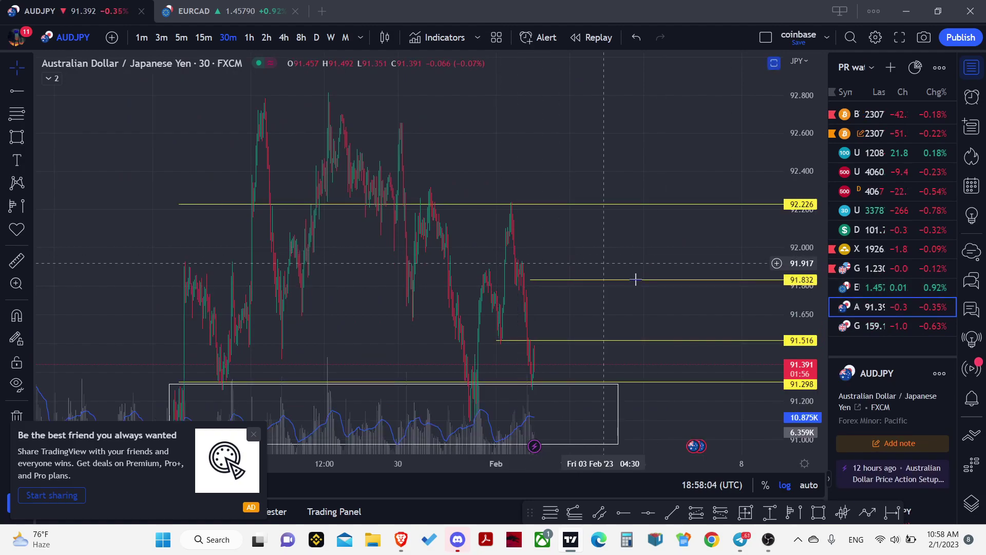
{"action": "left_click_drag", "start_coordinate": [636, 277], "coordinate": [647, 183]}
{"action": "scroll", "coordinate": [766, 148], "scroll_direction": "up", "scroll_amount": 3}
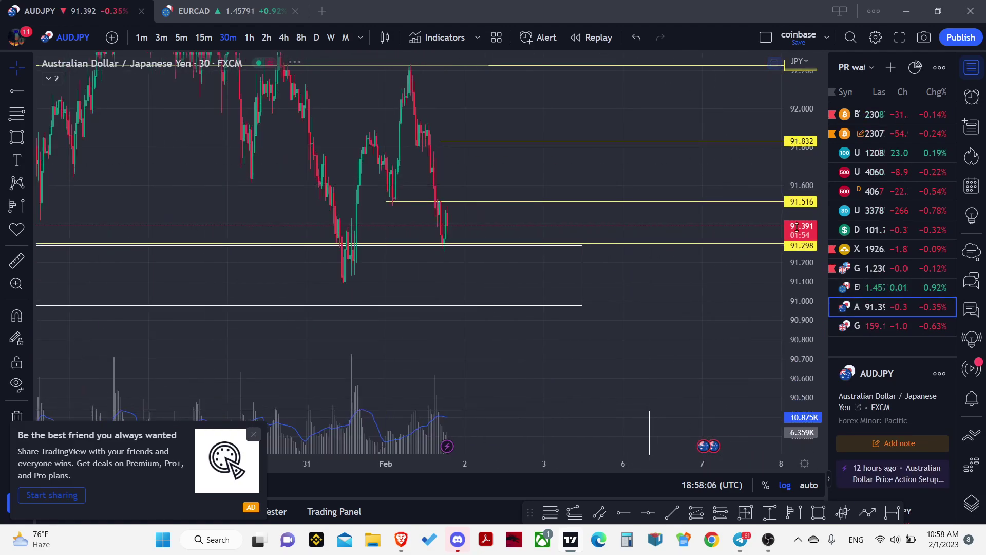
{"action": "scroll", "coordinate": [627, 359], "scroll_direction": "down", "scroll_amount": 5}
{"action": "scroll", "coordinate": [707, 259], "scroll_direction": "down", "scroll_amount": 3}
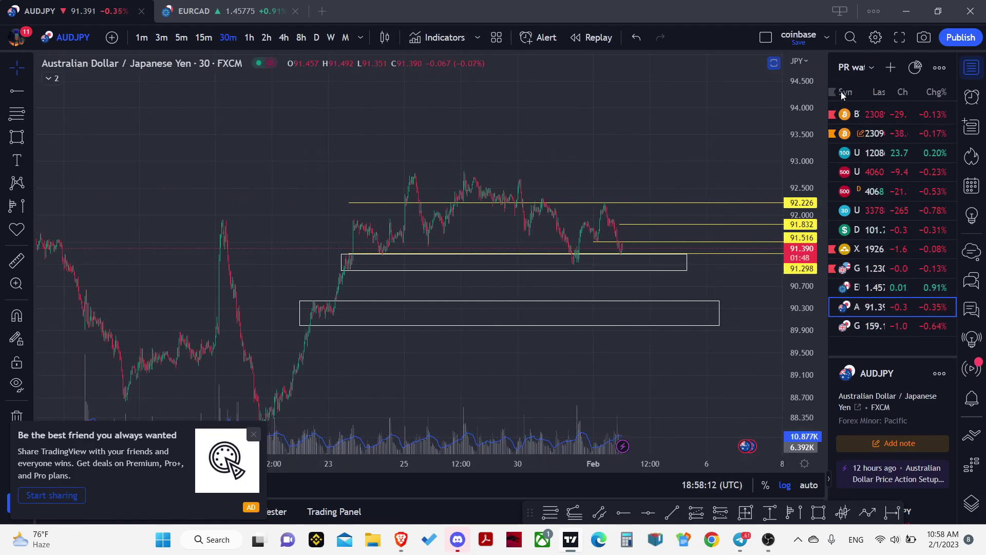
- Load BTCUSD on the current chart, and on the EURCAD tab at the 1-hour timeframe, to review its levels and projected path
{"action": "left_click", "coordinate": [878, 138]}
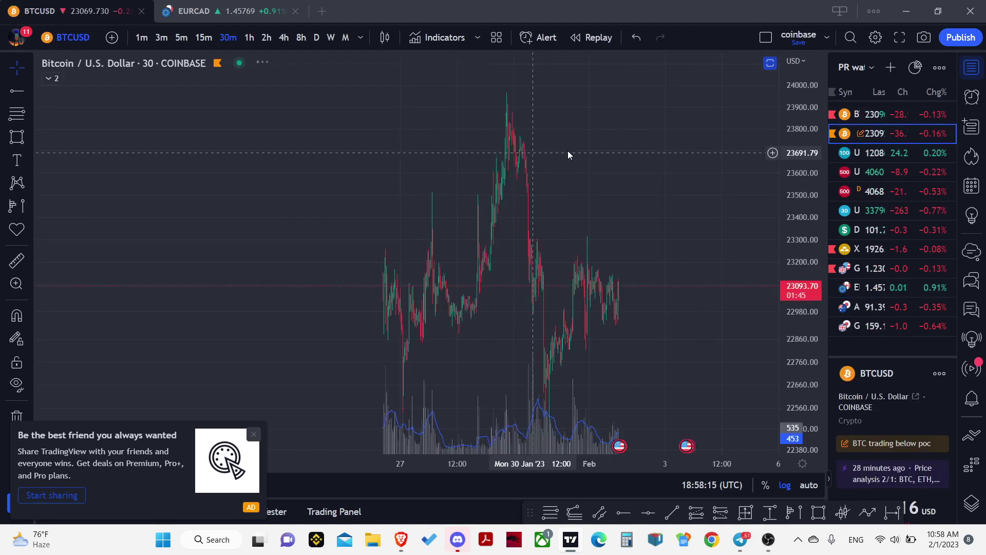
{"action": "scroll", "coordinate": [567, 150], "scroll_direction": "down", "scroll_amount": 5}
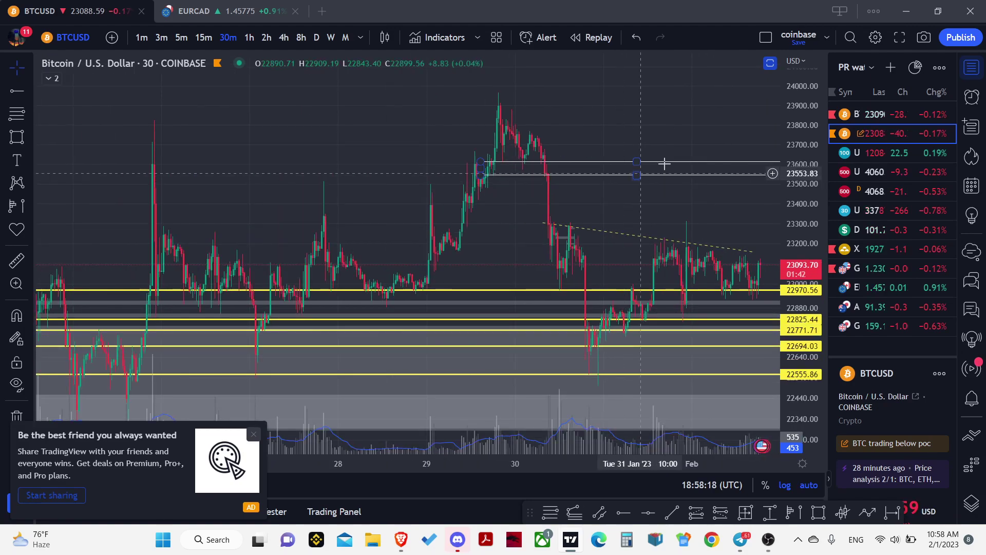
{"action": "left_click", "coordinate": [259, 4]}
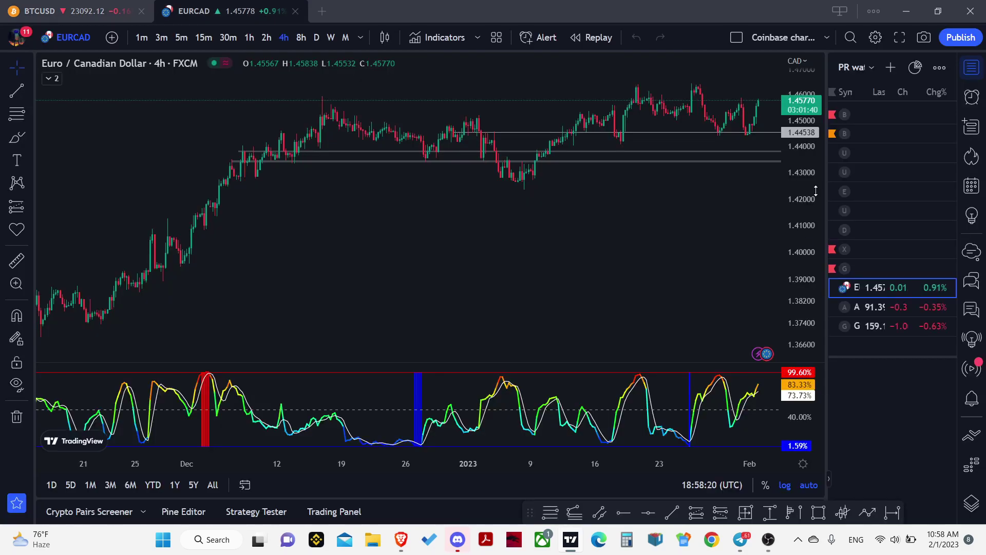
{"action": "left_click", "coordinate": [876, 134]}
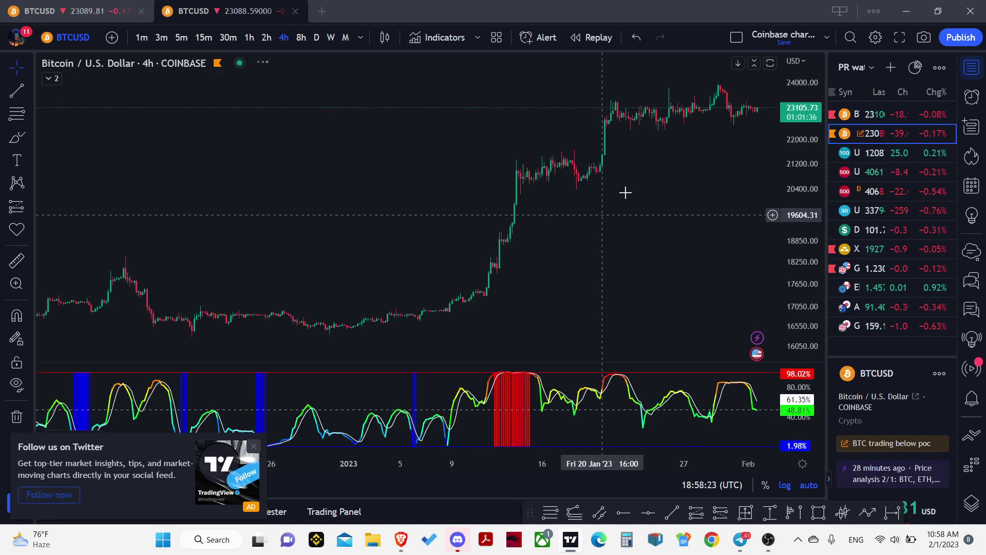
{"action": "left_click", "coordinate": [249, 38]}
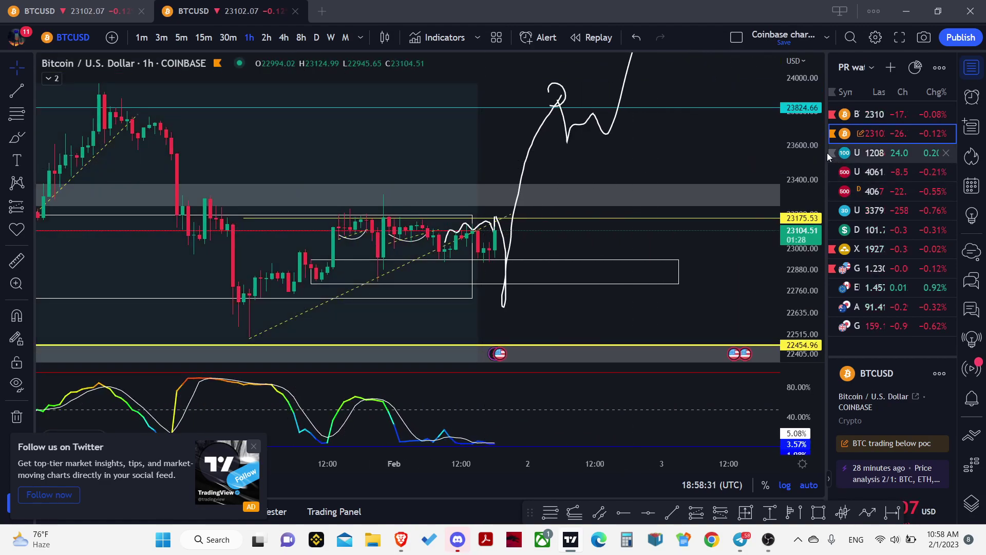
{"action": "scroll", "coordinate": [706, 240], "scroll_direction": "down", "scroll_amount": 5}
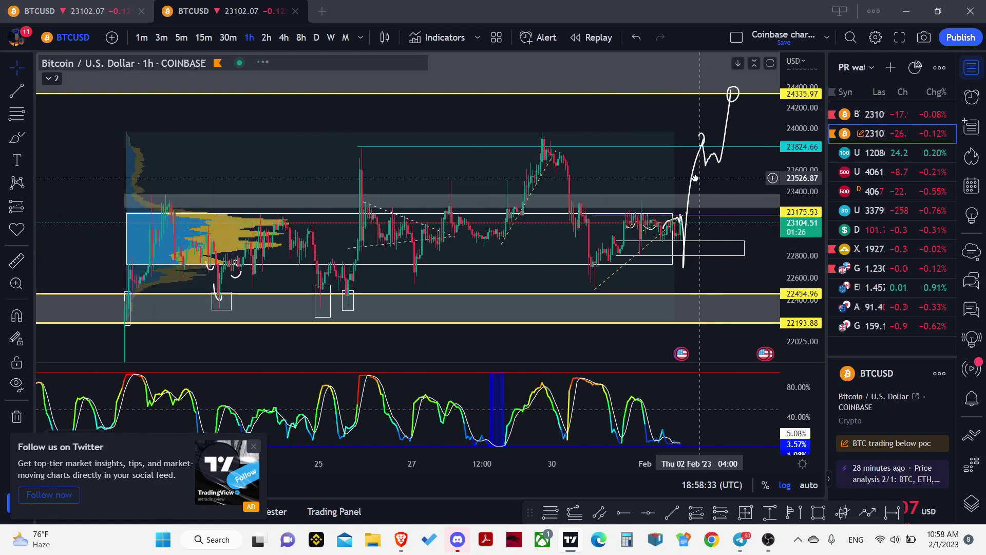
{"action": "left_click_drag", "start_coordinate": [695, 170], "coordinate": [670, 176]}
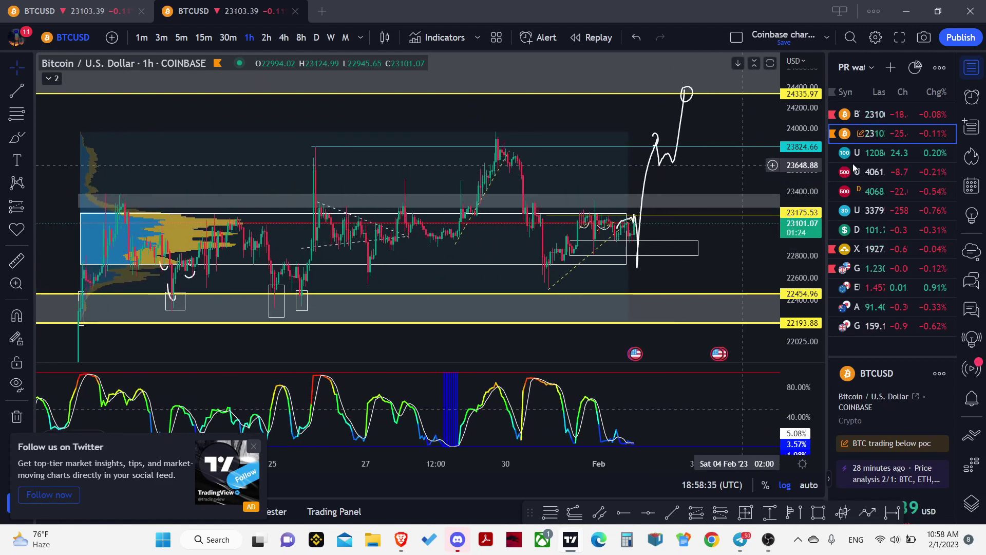
- Load the US100 chart and review price against its grey support zones and the dotted resistance line
{"action": "left_click", "coordinate": [886, 159]}
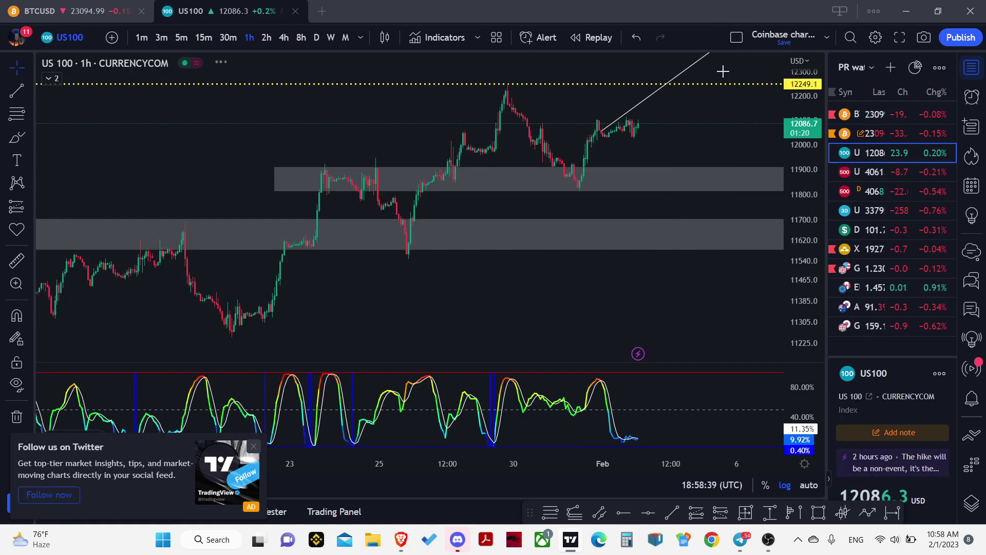
{"action": "left_click_drag", "start_coordinate": [680, 112], "coordinate": [537, 150]}
{"action": "scroll", "coordinate": [658, 183], "scroll_direction": "down", "scroll_amount": 2}
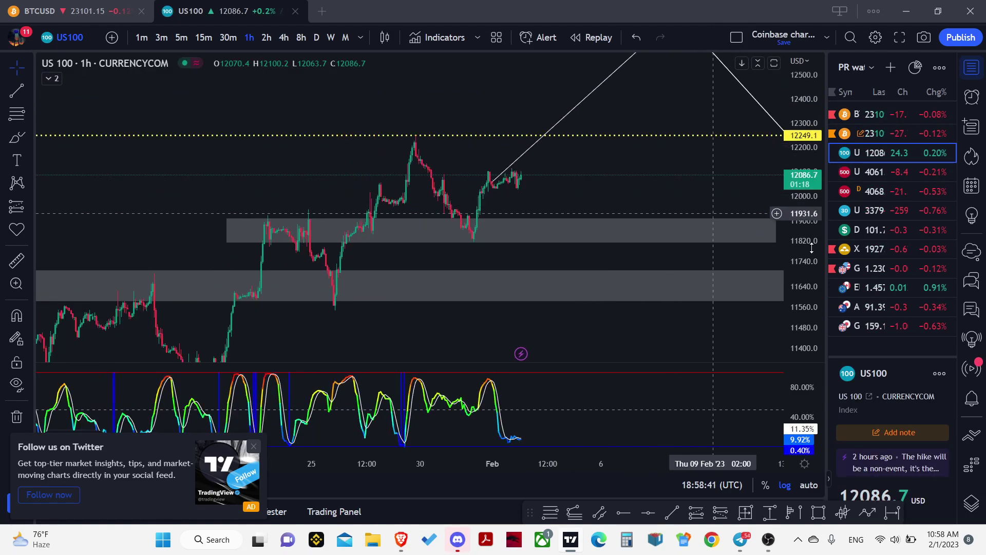
- Load the XAUUSD chart and maximise its price pane to show the zones around recent price
{"action": "left_click", "coordinate": [833, 250]}
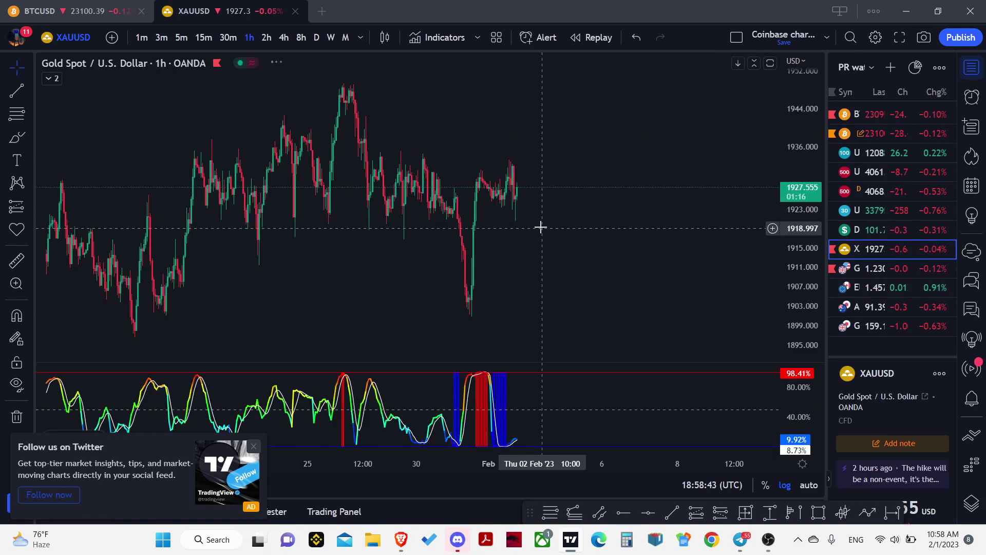
{"action": "scroll", "coordinate": [558, 215], "scroll_direction": "down", "scroll_amount": 2}
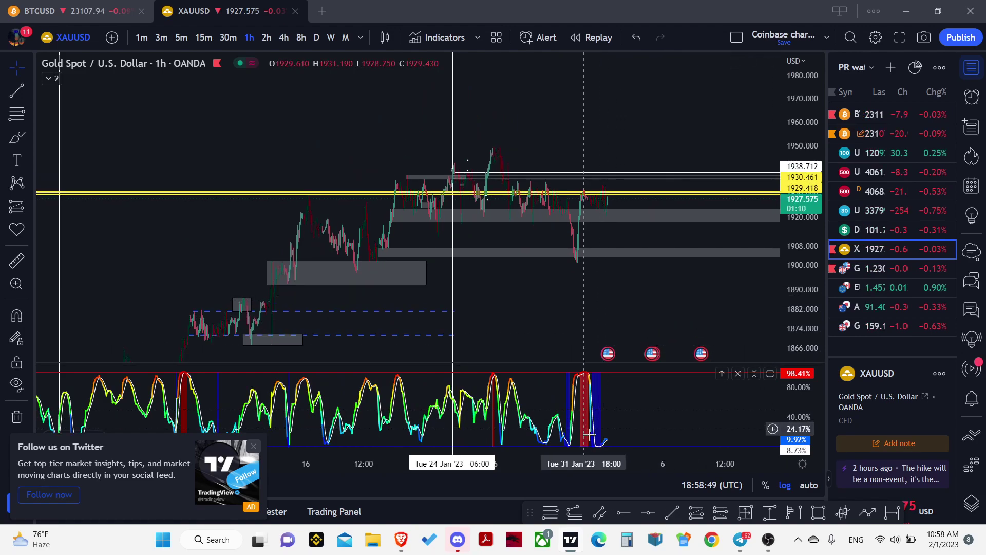
{"action": "double_click", "coordinate": [619, 282]}
{"action": "scroll", "coordinate": [619, 282], "scroll_direction": "up", "scroll_amount": 2}
{"action": "scroll", "coordinate": [561, 165], "scroll_direction": "right", "scroll_amount": 3}
{"action": "scroll", "coordinate": [581, 161], "scroll_direction": "left", "scroll_amount": 3}
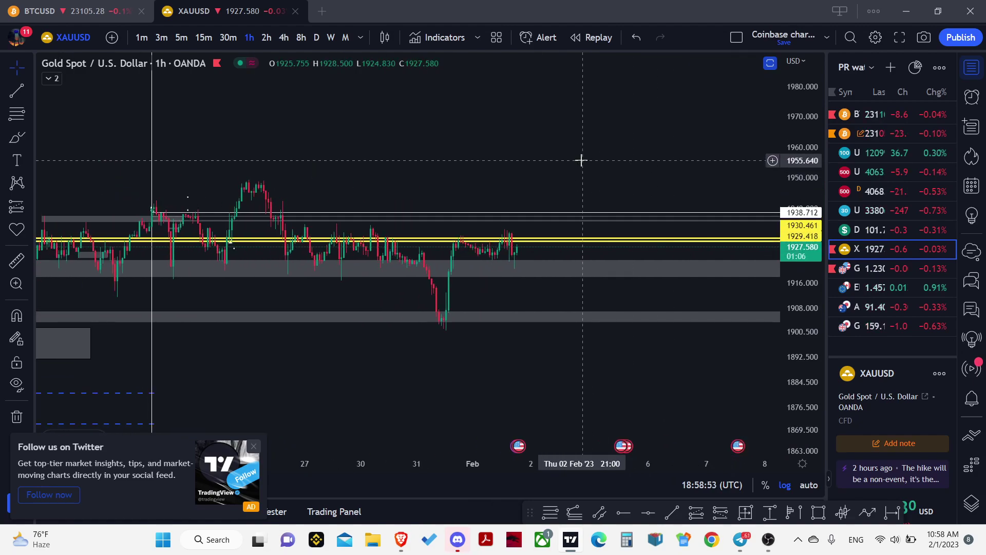
{"action": "double_click", "coordinate": [581, 154]}
{"action": "double_click", "coordinate": [589, 135]}
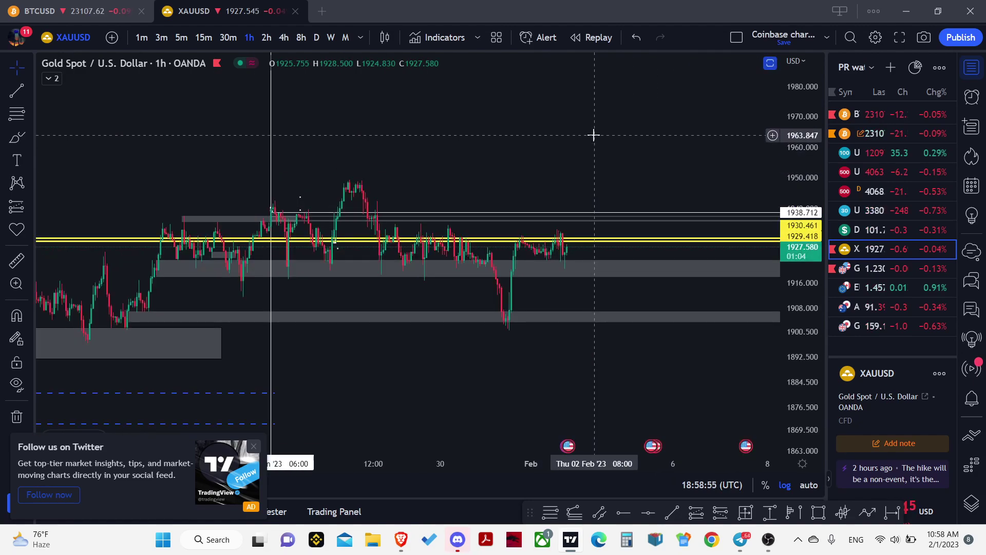
{"action": "scroll", "coordinate": [610, 130], "scroll_direction": "up", "scroll_amount": 2}
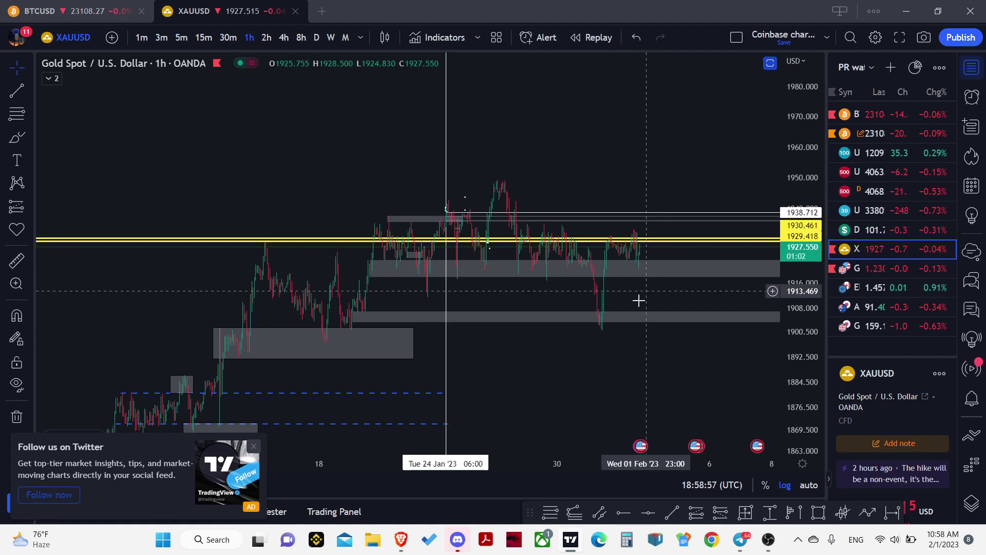
- Draw a resistance rectangle at the late-January gold high, about 1950 to 1946, and an arrow rising to it from current price
{"action": "left_click", "coordinate": [29, 139]}
{"action": "left_click", "coordinate": [61, 190]}
{"action": "left_click", "coordinate": [496, 178]}
{"action": "left_click", "coordinate": [720, 189]}
{"action": "left_click", "coordinate": [28, 93]}
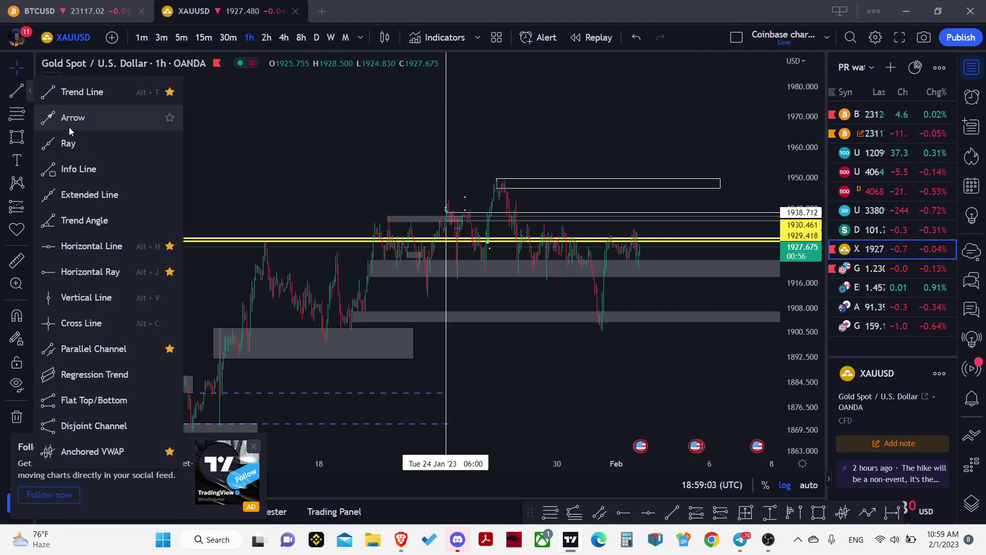
{"action": "left_click", "coordinate": [66, 128]}
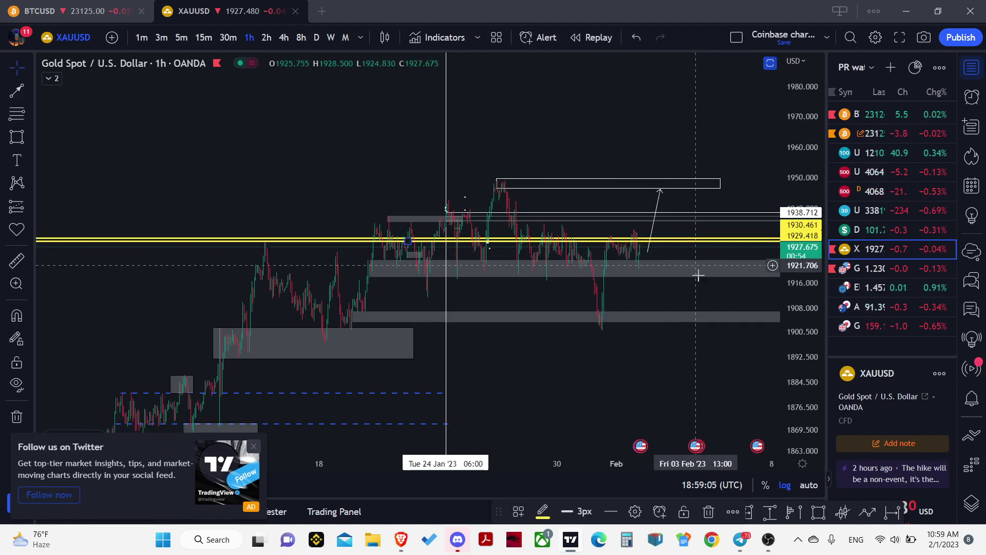
- Copy the XAUUSD chart image to the clipboard and review the wider price history
{"action": "left_click", "coordinate": [924, 37]}
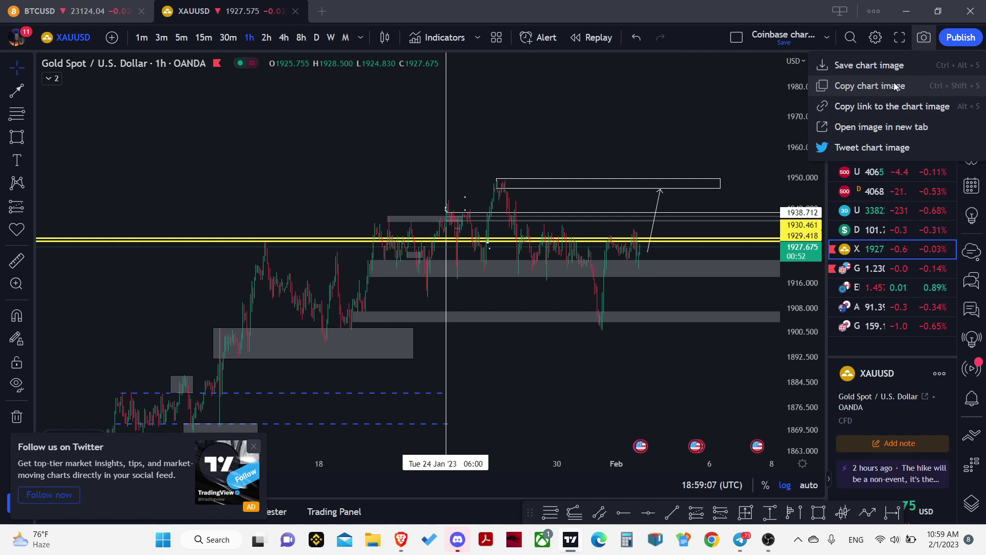
{"action": "left_click", "coordinate": [894, 86]}
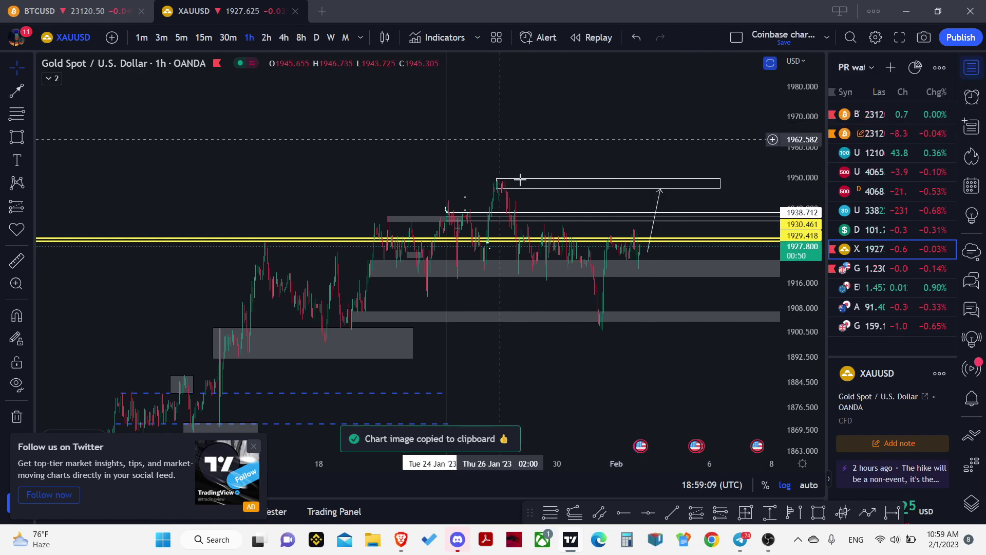
{"action": "scroll", "coordinate": [643, 160], "scroll_direction": "down", "scroll_amount": 3}
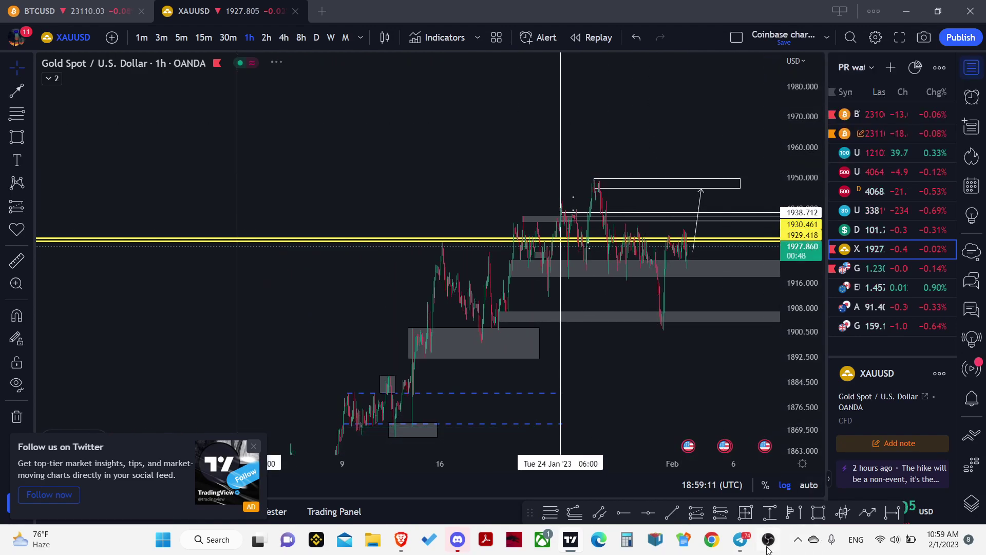
{"action": "mouse_move", "coordinate": [767, 549]}
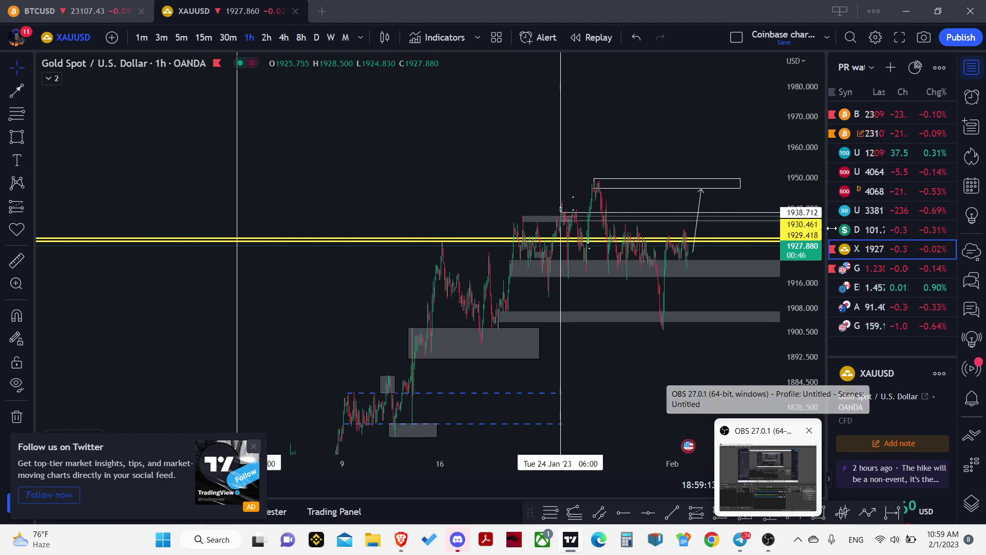
- Load the DXY chart on the daily timeframe and examine its zones and the drawn projection path
{"action": "left_click", "coordinate": [873, 229]}
{"action": "left_click", "coordinate": [314, 38]}
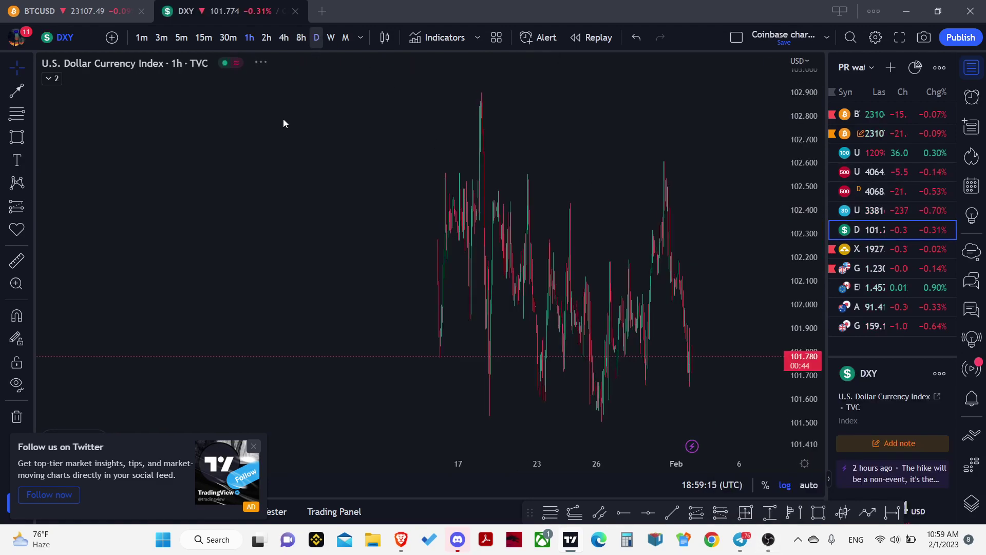
{"action": "right_click", "coordinate": [312, 163]}
{"action": "left_click", "coordinate": [312, 162]}
{"action": "scroll", "coordinate": [330, 203], "scroll_direction": "down", "scroll_amount": 5}
{"action": "left_click_drag", "start_coordinate": [512, 322], "coordinate": [312, 323]}
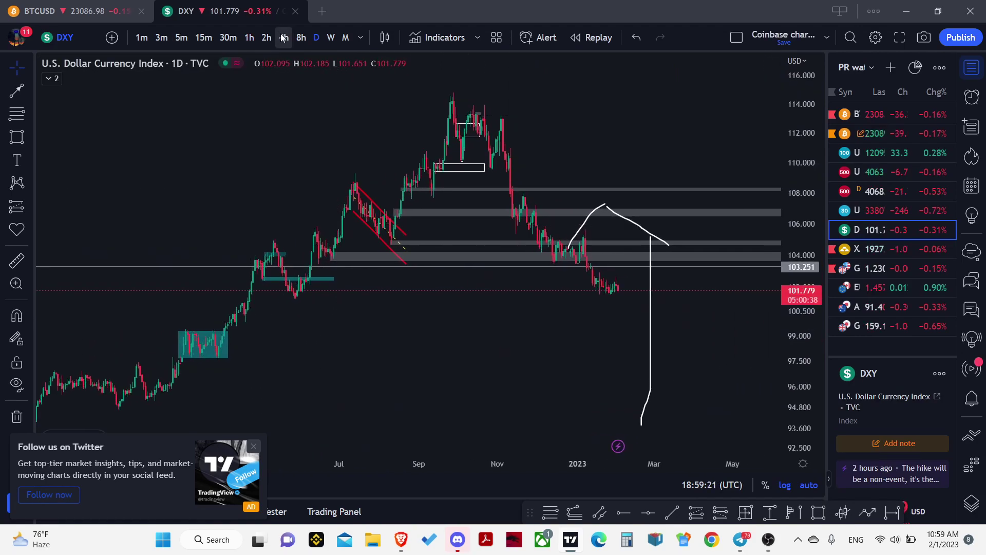
- Load DXY on the first chart tab and examine its daily levels and the teal zone below price
{"action": "left_click", "coordinate": [67, 11]}
{"action": "left_click", "coordinate": [884, 230]}
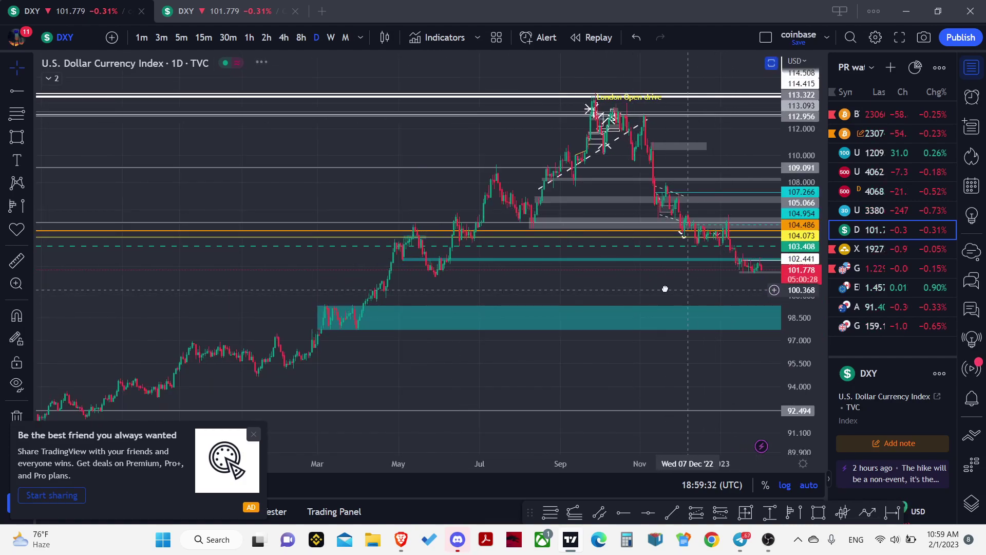
{"action": "scroll", "coordinate": [662, 309], "scroll_direction": "right", "scroll_amount": 3}
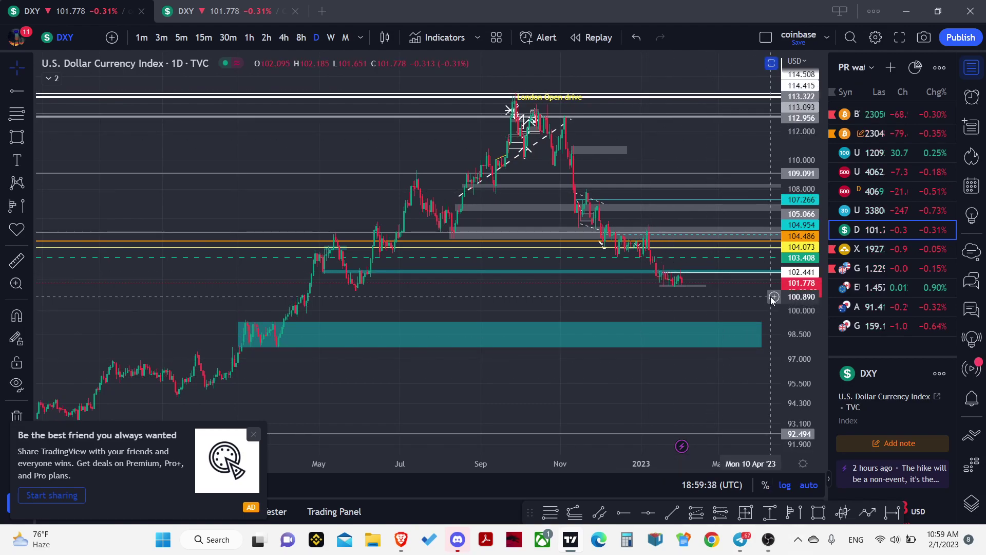
{"action": "mouse_move", "coordinate": [758, 550]}
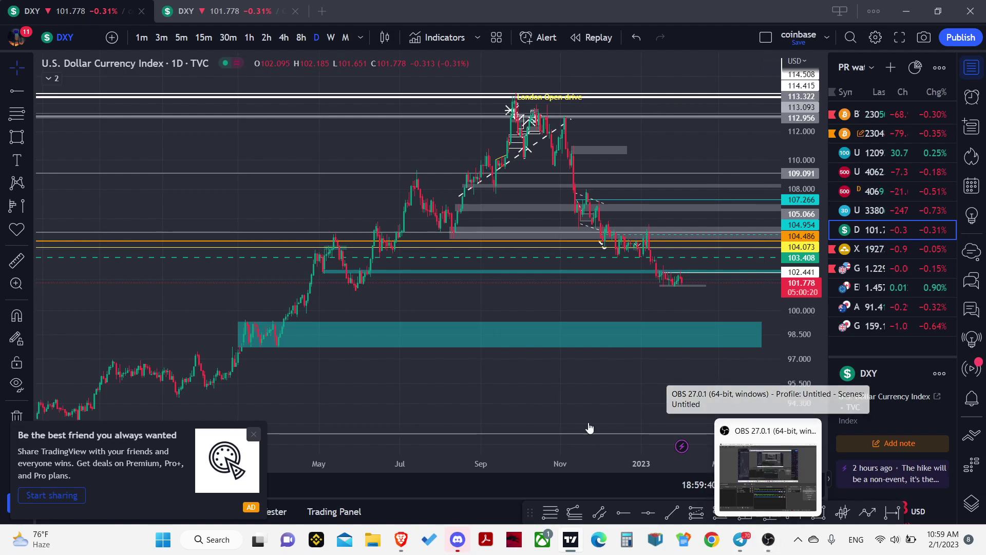